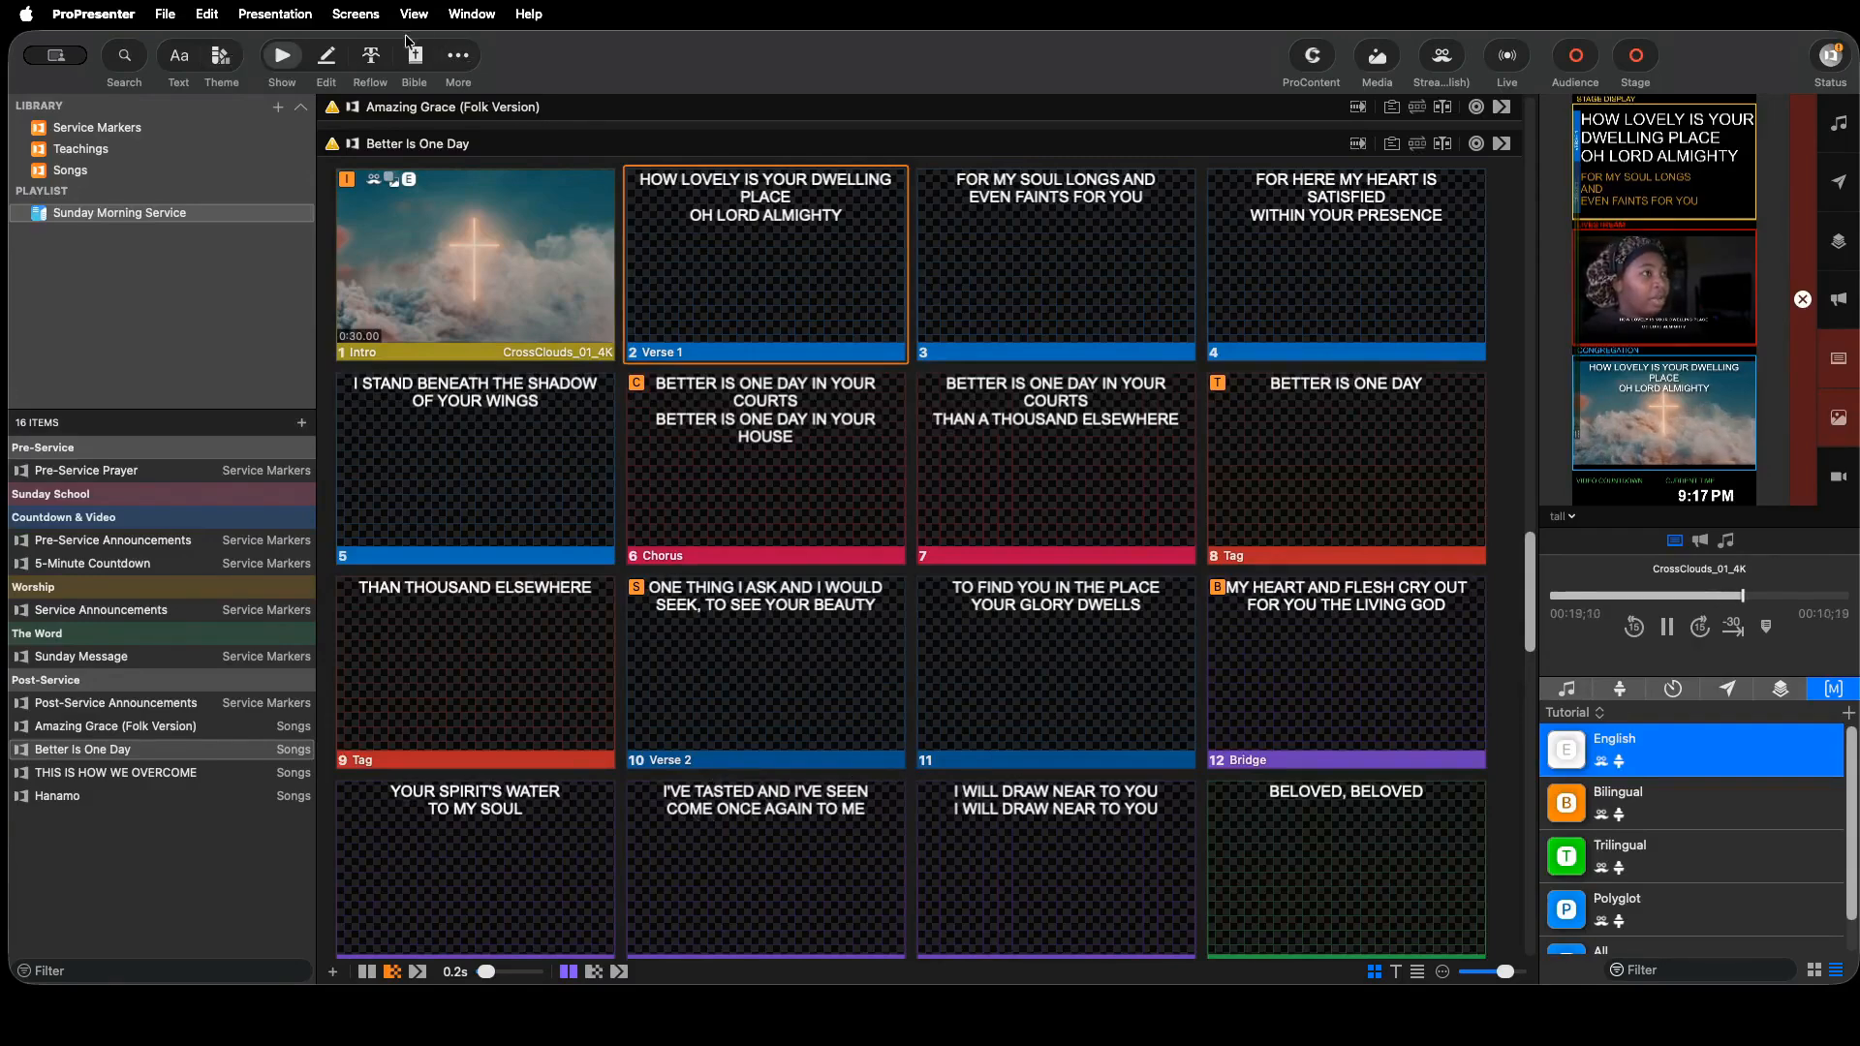
- Open the Theme Editor and rename the Polyglot text object on the Translucent Stroke Diamond slide to Lyrics
{"action": "left_click", "coordinate": [458, 55]}
{"action": "left_click", "coordinate": [484, 112]}
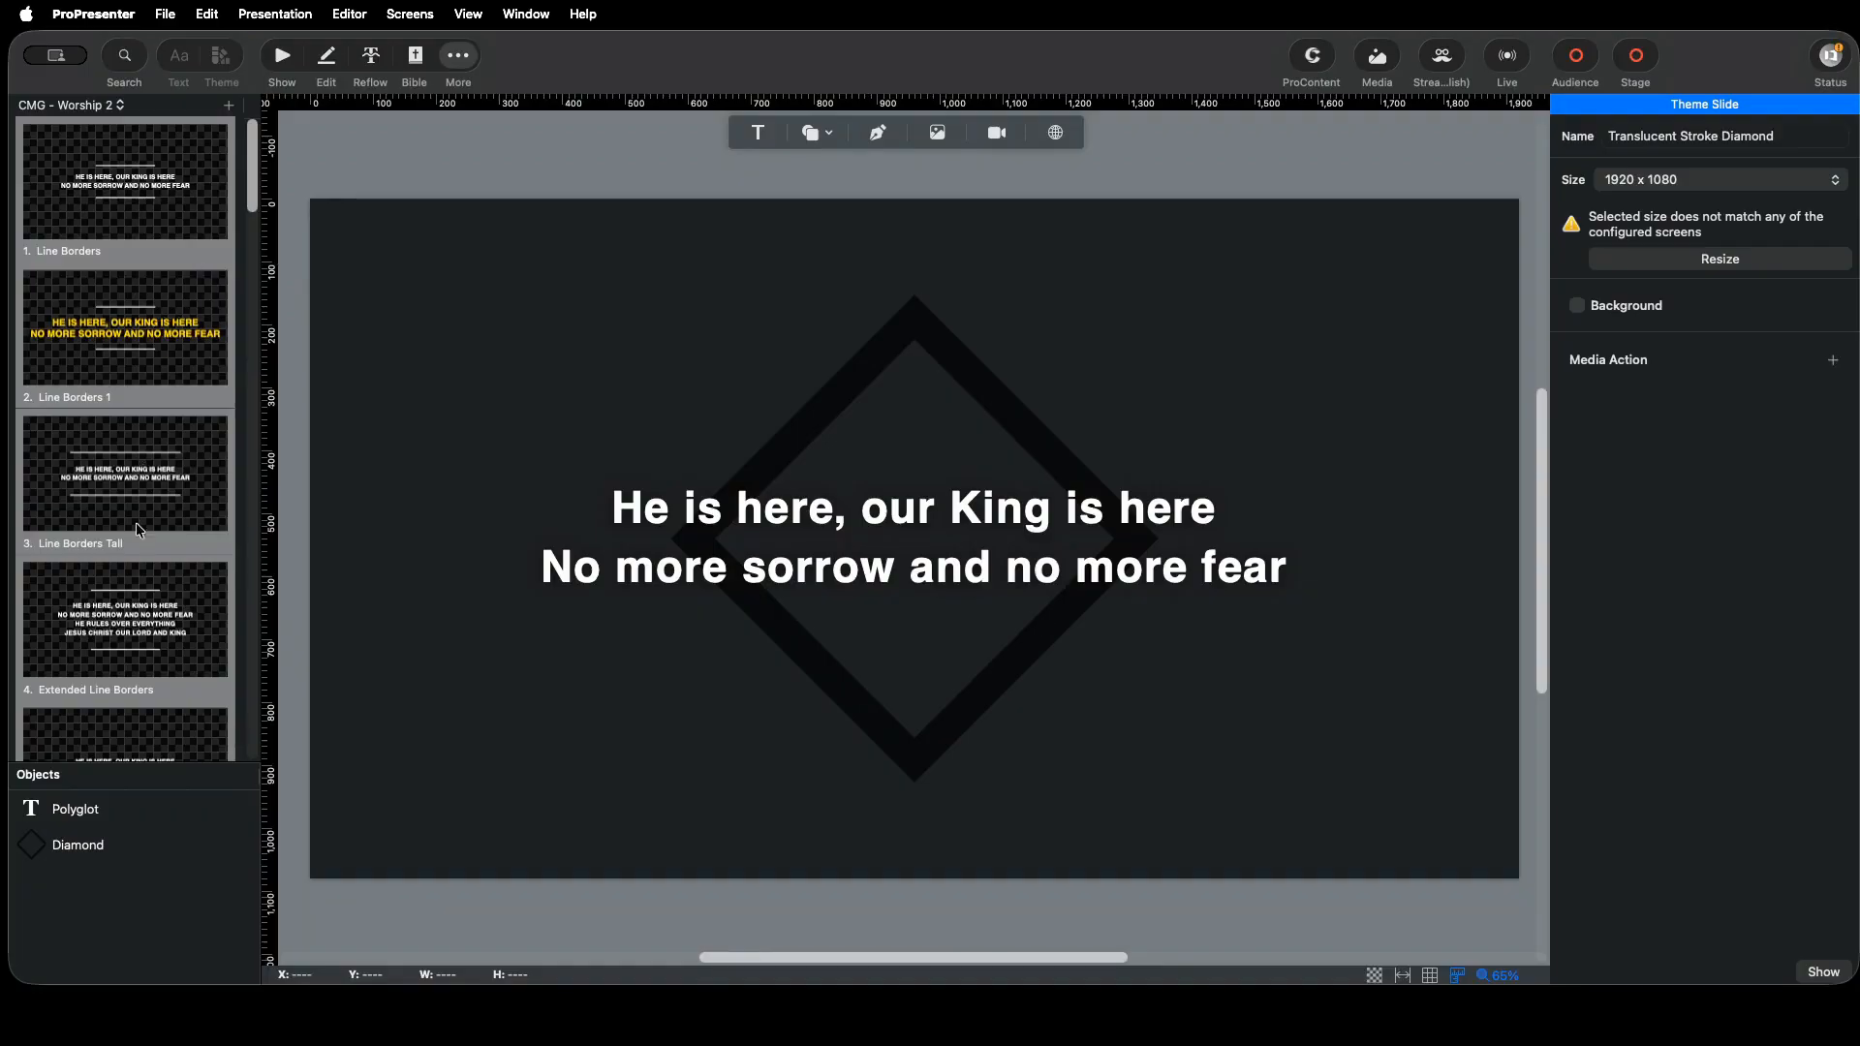
{"action": "right_click", "coordinate": [76, 813]}
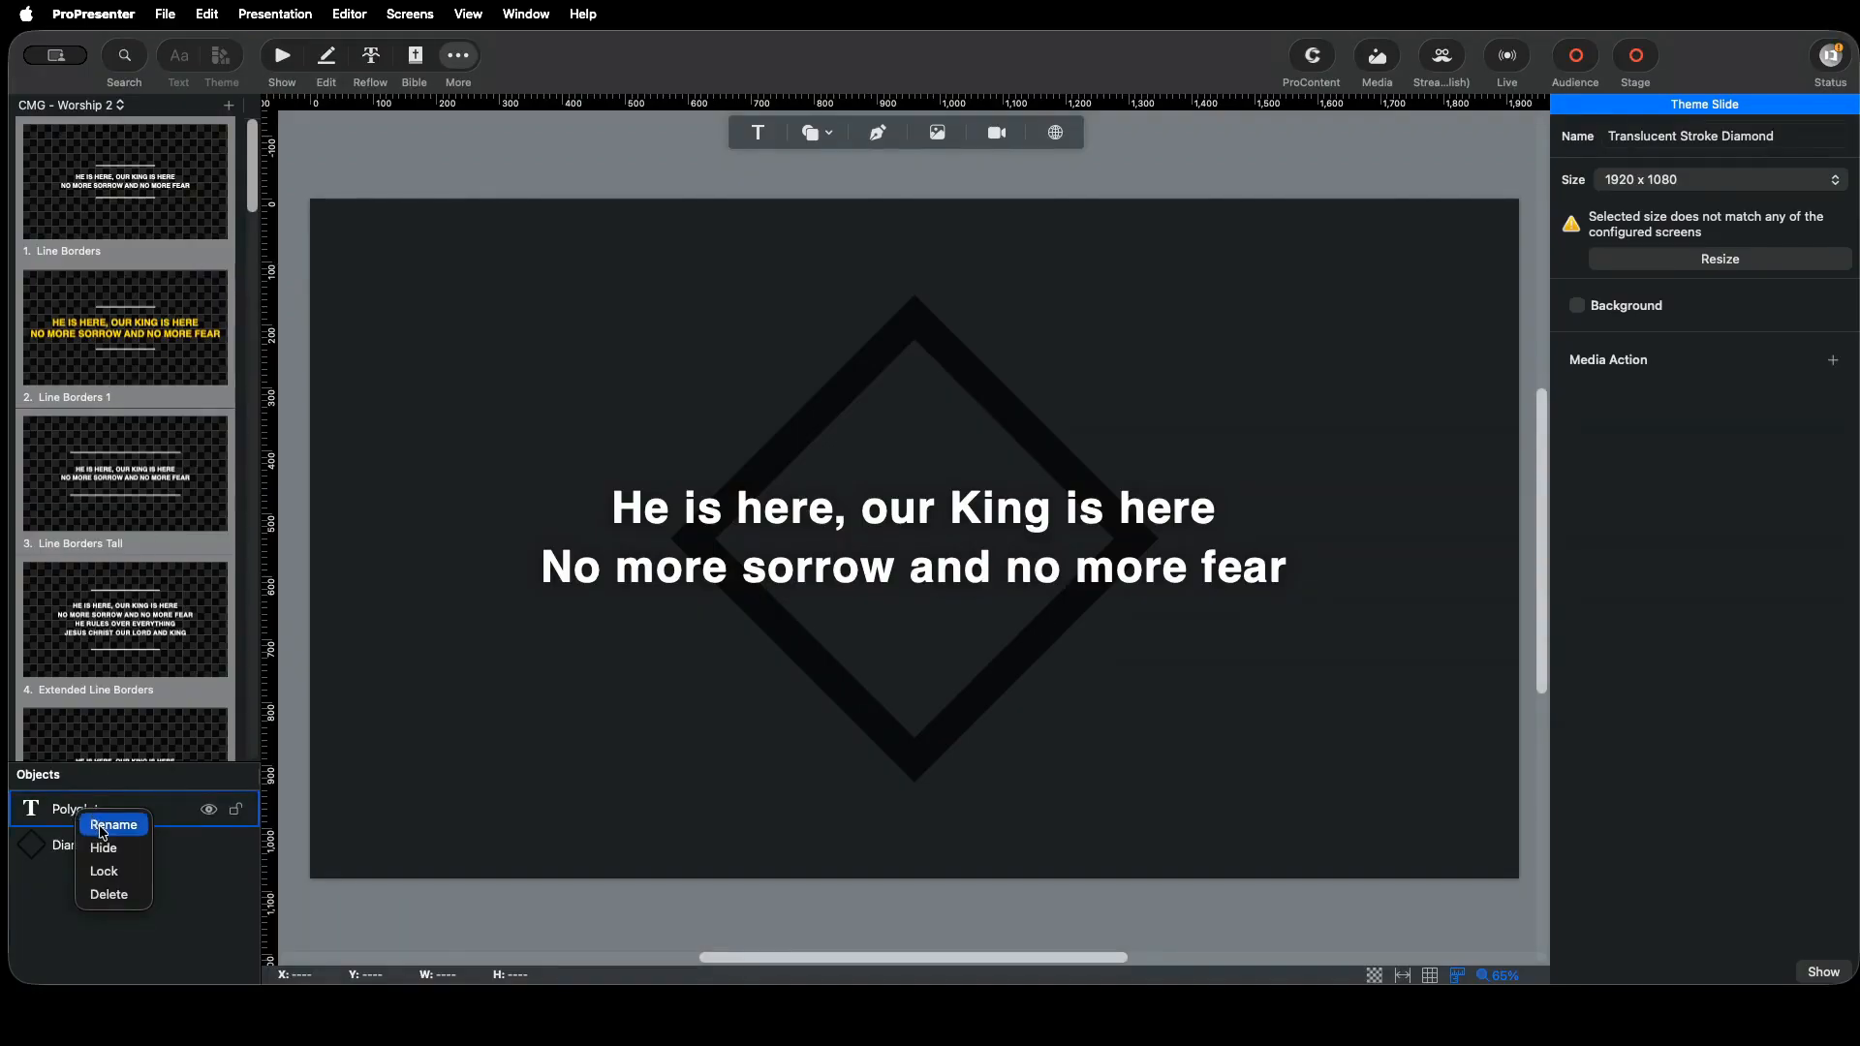
{"action": "left_click", "coordinate": [103, 825]}
{"action": "type", "text": "Lyrics"}
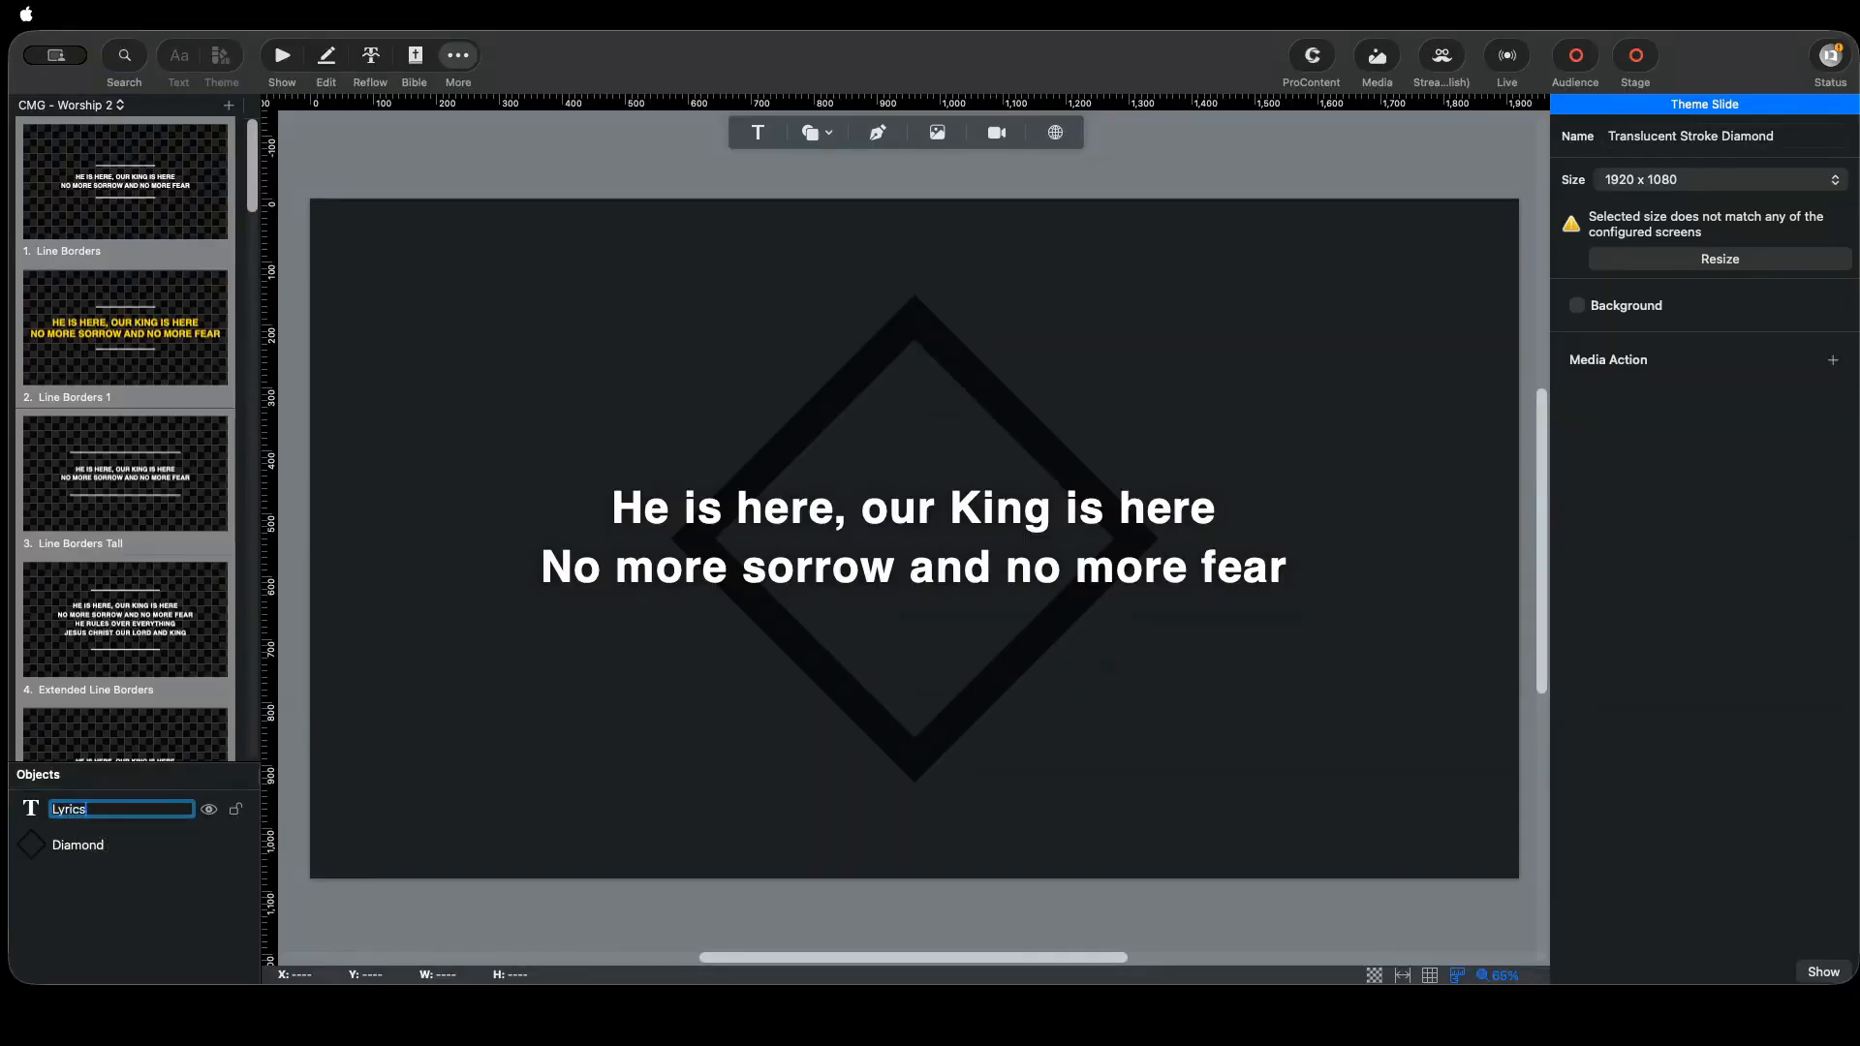
- Look through the CMG - Worship 2 theme slides, from Line Borders to Translucent Vertical Bar, and check their object names
{"action": "left_click", "coordinate": [153, 676]}
{"action": "scroll", "coordinate": [155, 672], "scroll_direction": "down", "scroll_amount": 5}
{"action": "scroll", "coordinate": [158, 681], "scroll_direction": "up", "scroll_amount": 5}
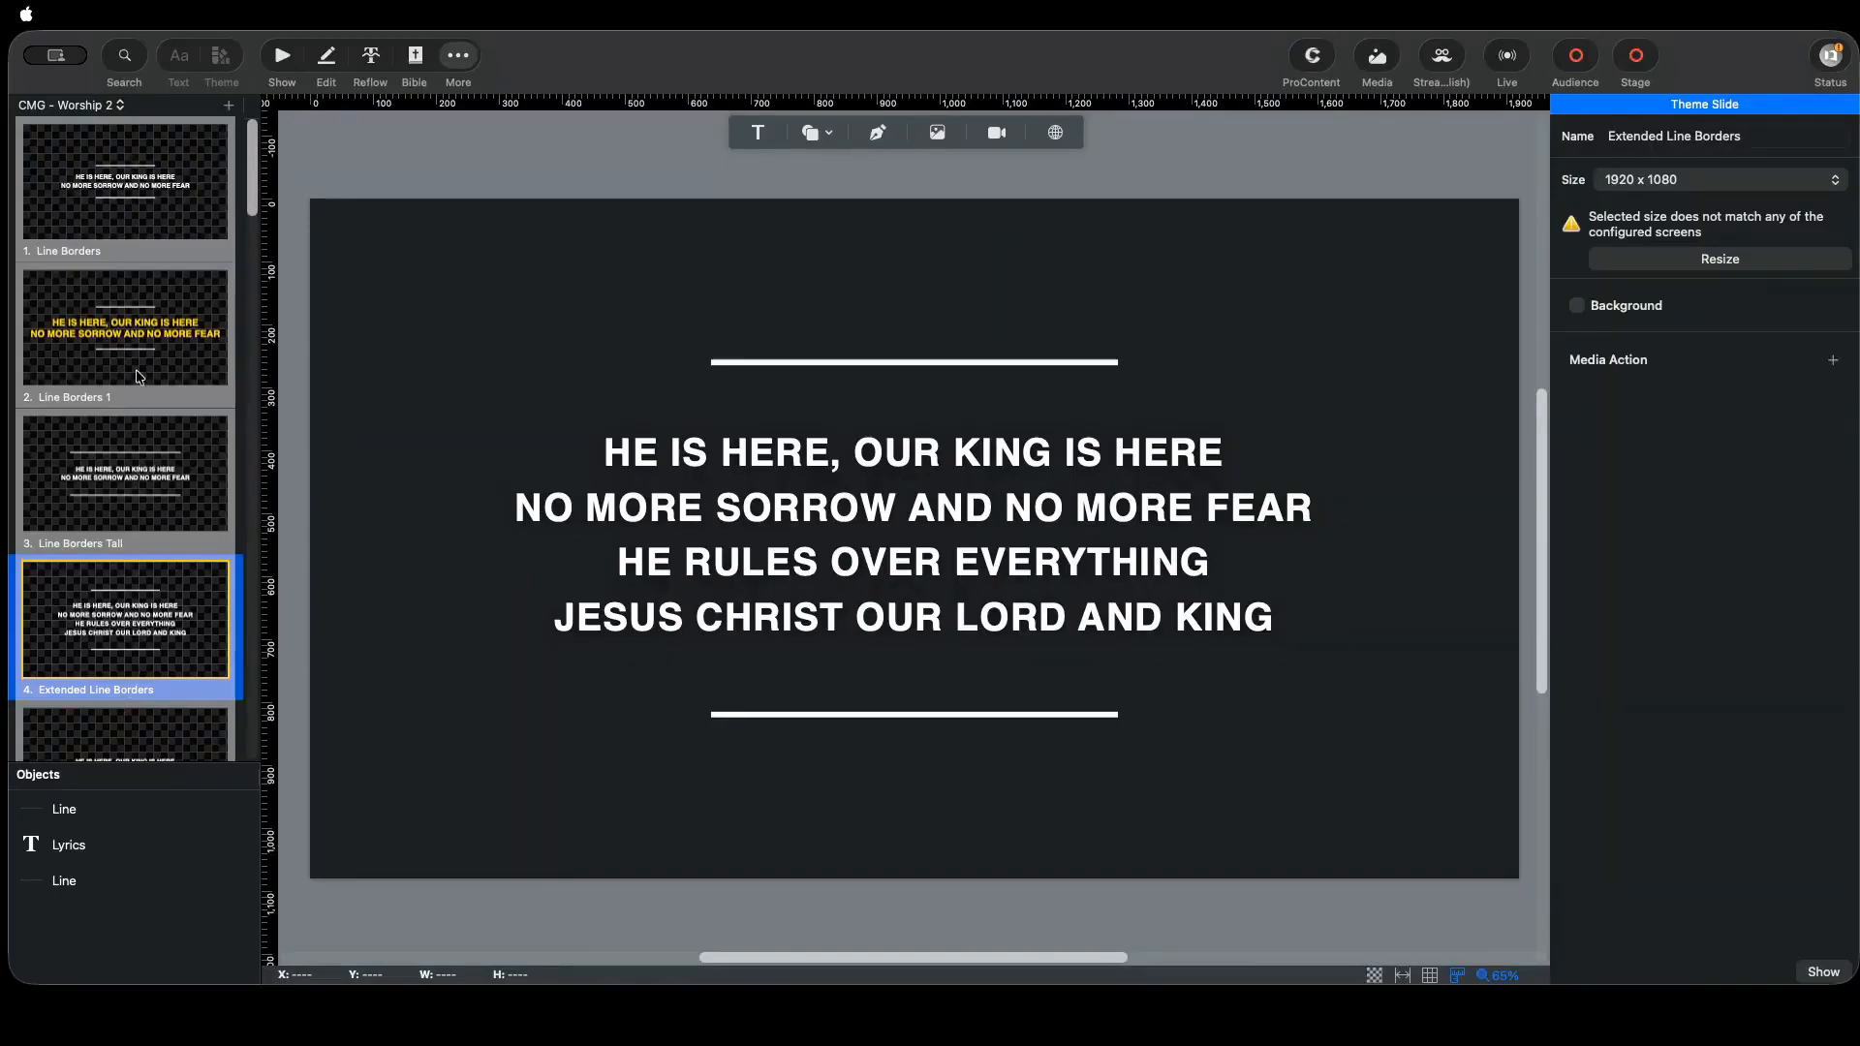
{"action": "scroll", "coordinate": [136, 232], "scroll_direction": "down", "scroll_amount": 5}
{"action": "scroll", "coordinate": [136, 237], "scroll_direction": "down", "scroll_amount": 12}
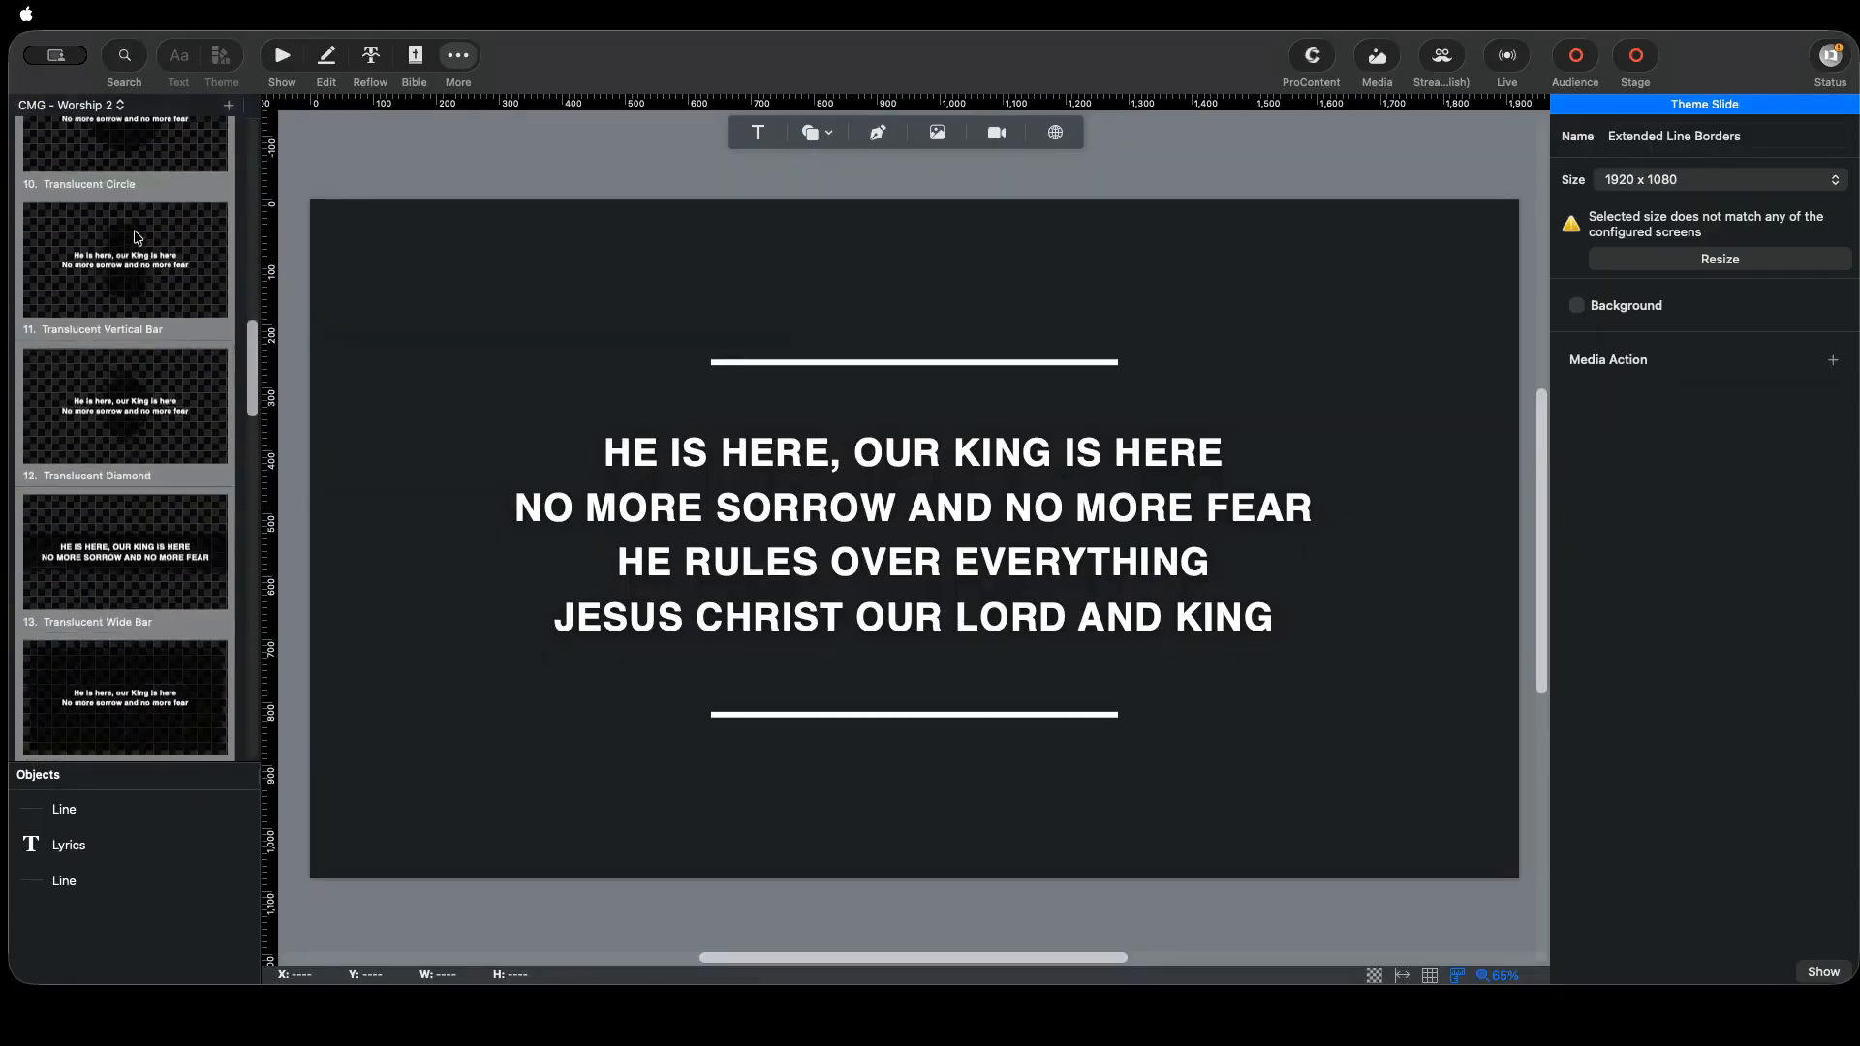
{"action": "scroll", "coordinate": [184, 345], "scroll_direction": "up", "scroll_amount": 15}
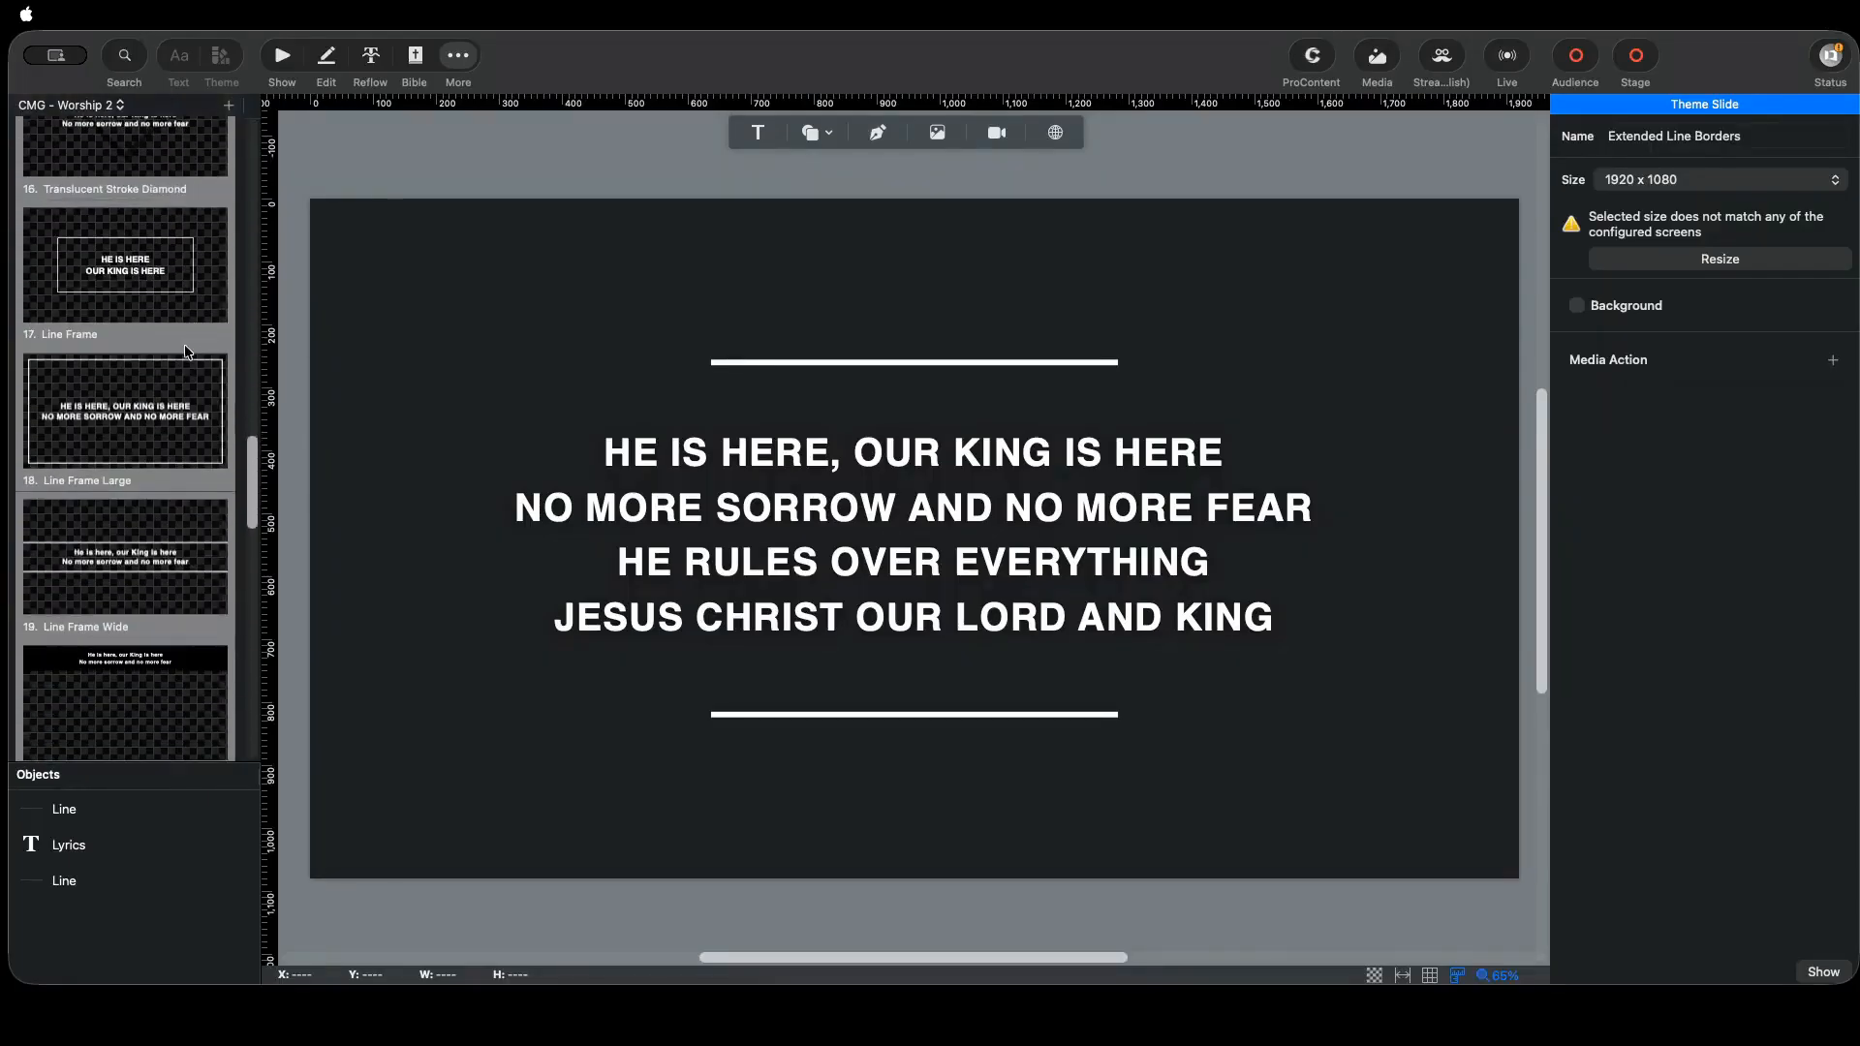
{"action": "left_click", "coordinate": [136, 208]}
{"action": "scroll", "coordinate": [127, 418], "scroll_direction": "down", "scroll_amount": 5}
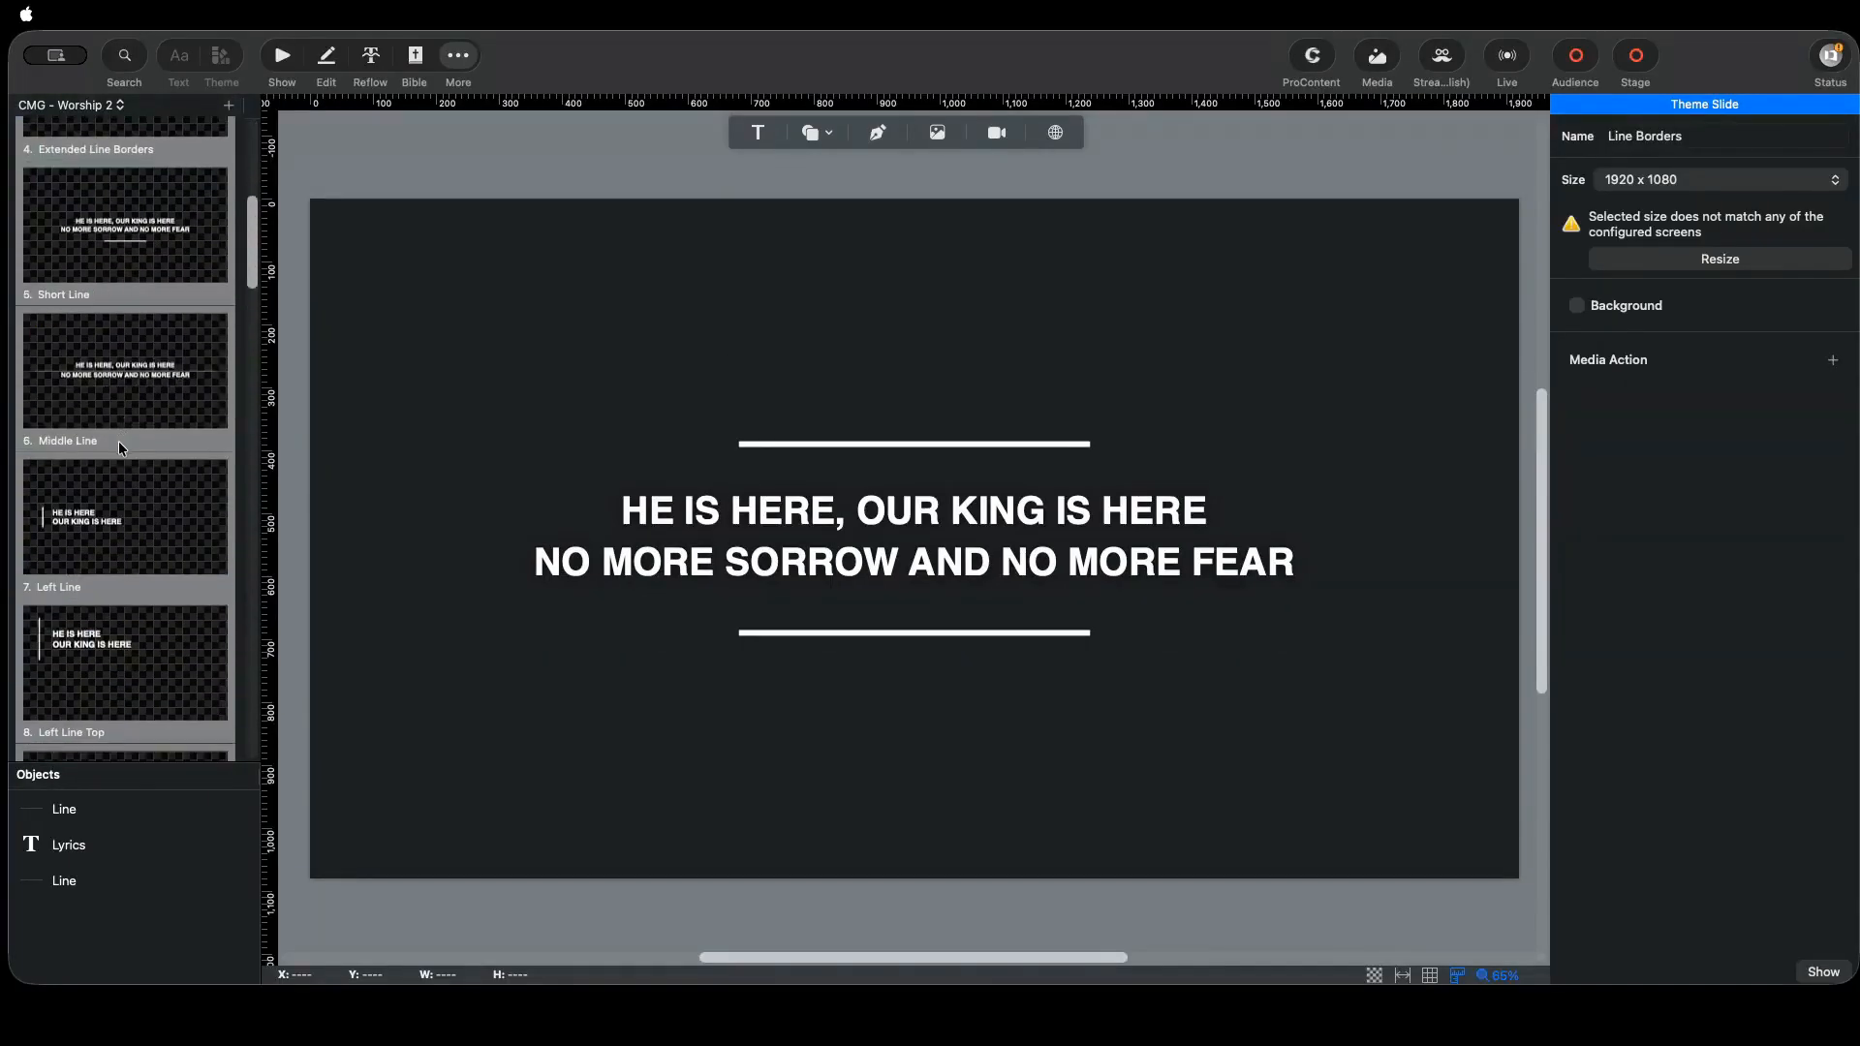
{"action": "left_click", "coordinate": [119, 439]}
{"action": "left_click", "coordinate": [137, 535]}
{"action": "scroll", "coordinate": [161, 699], "scroll_direction": "down", "scroll_amount": 5}
{"action": "left_click", "coordinate": [147, 668]}
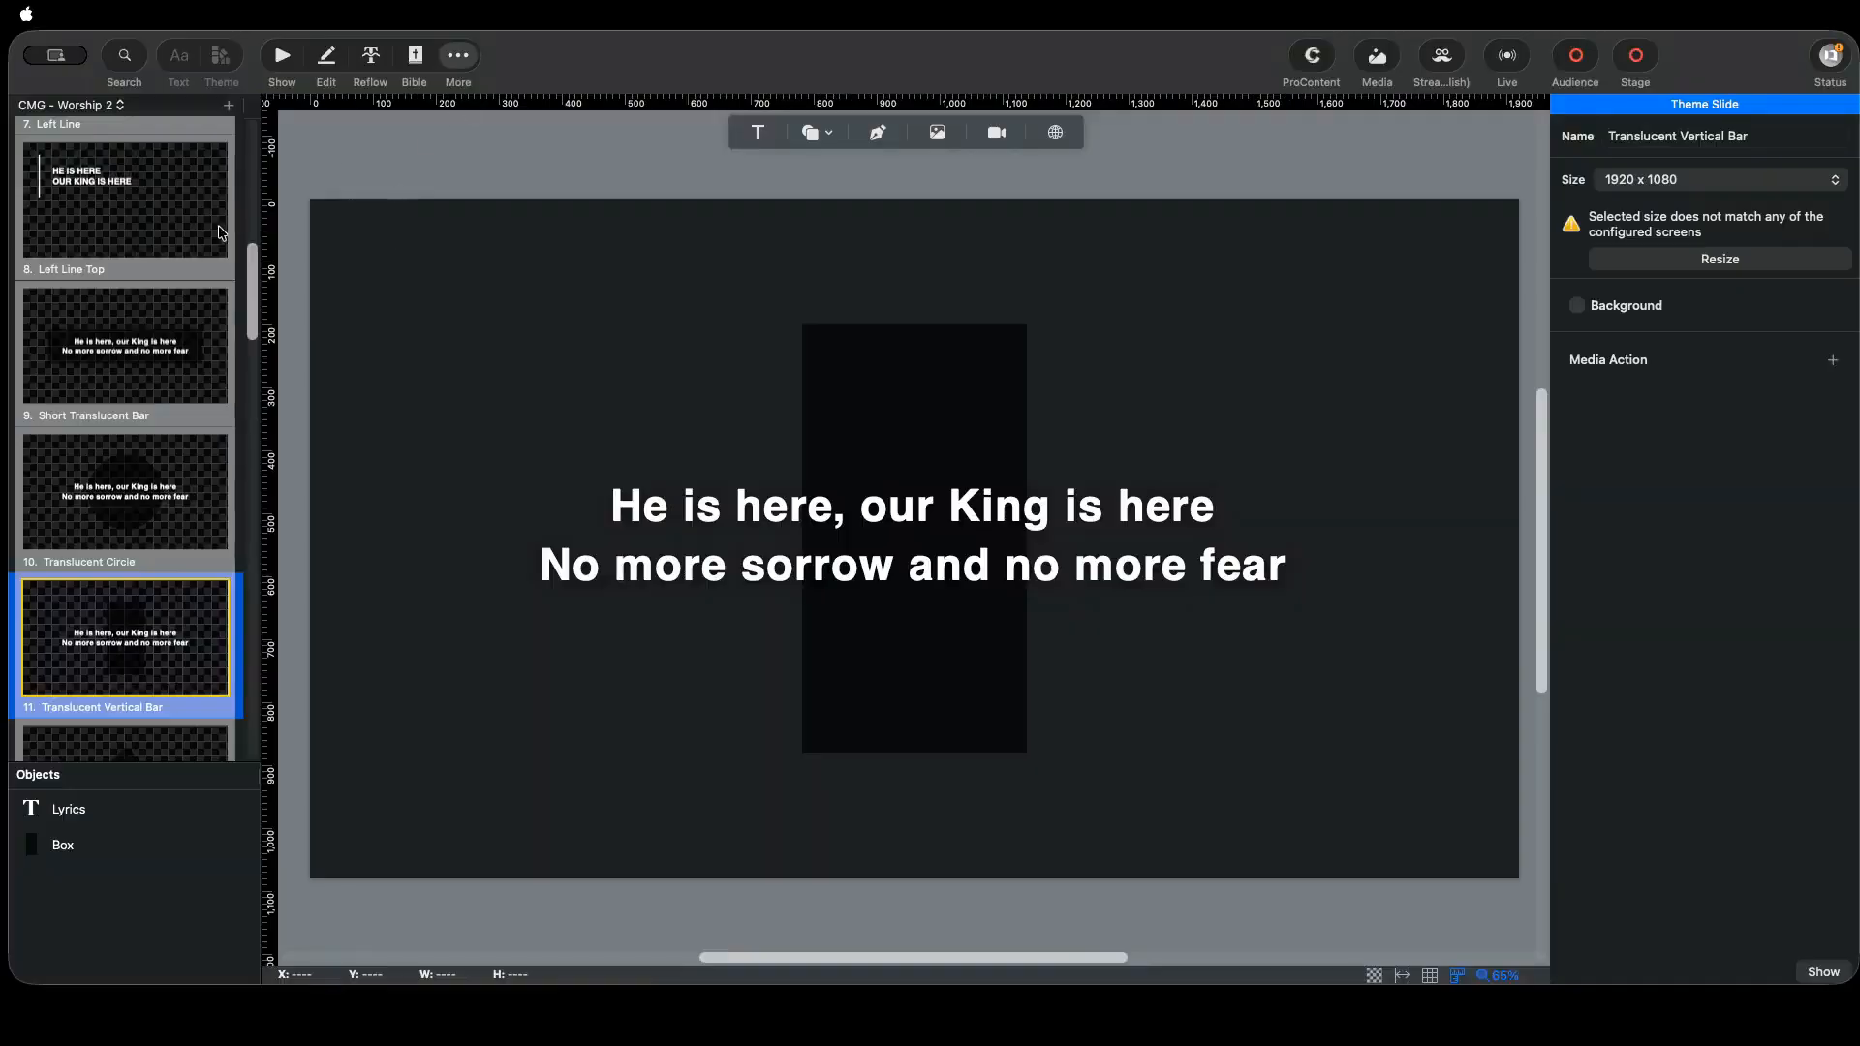
- Switch to the Two languages showing theme and examine its language pairings and named text objects
{"action": "left_click", "coordinate": [462, 60]}
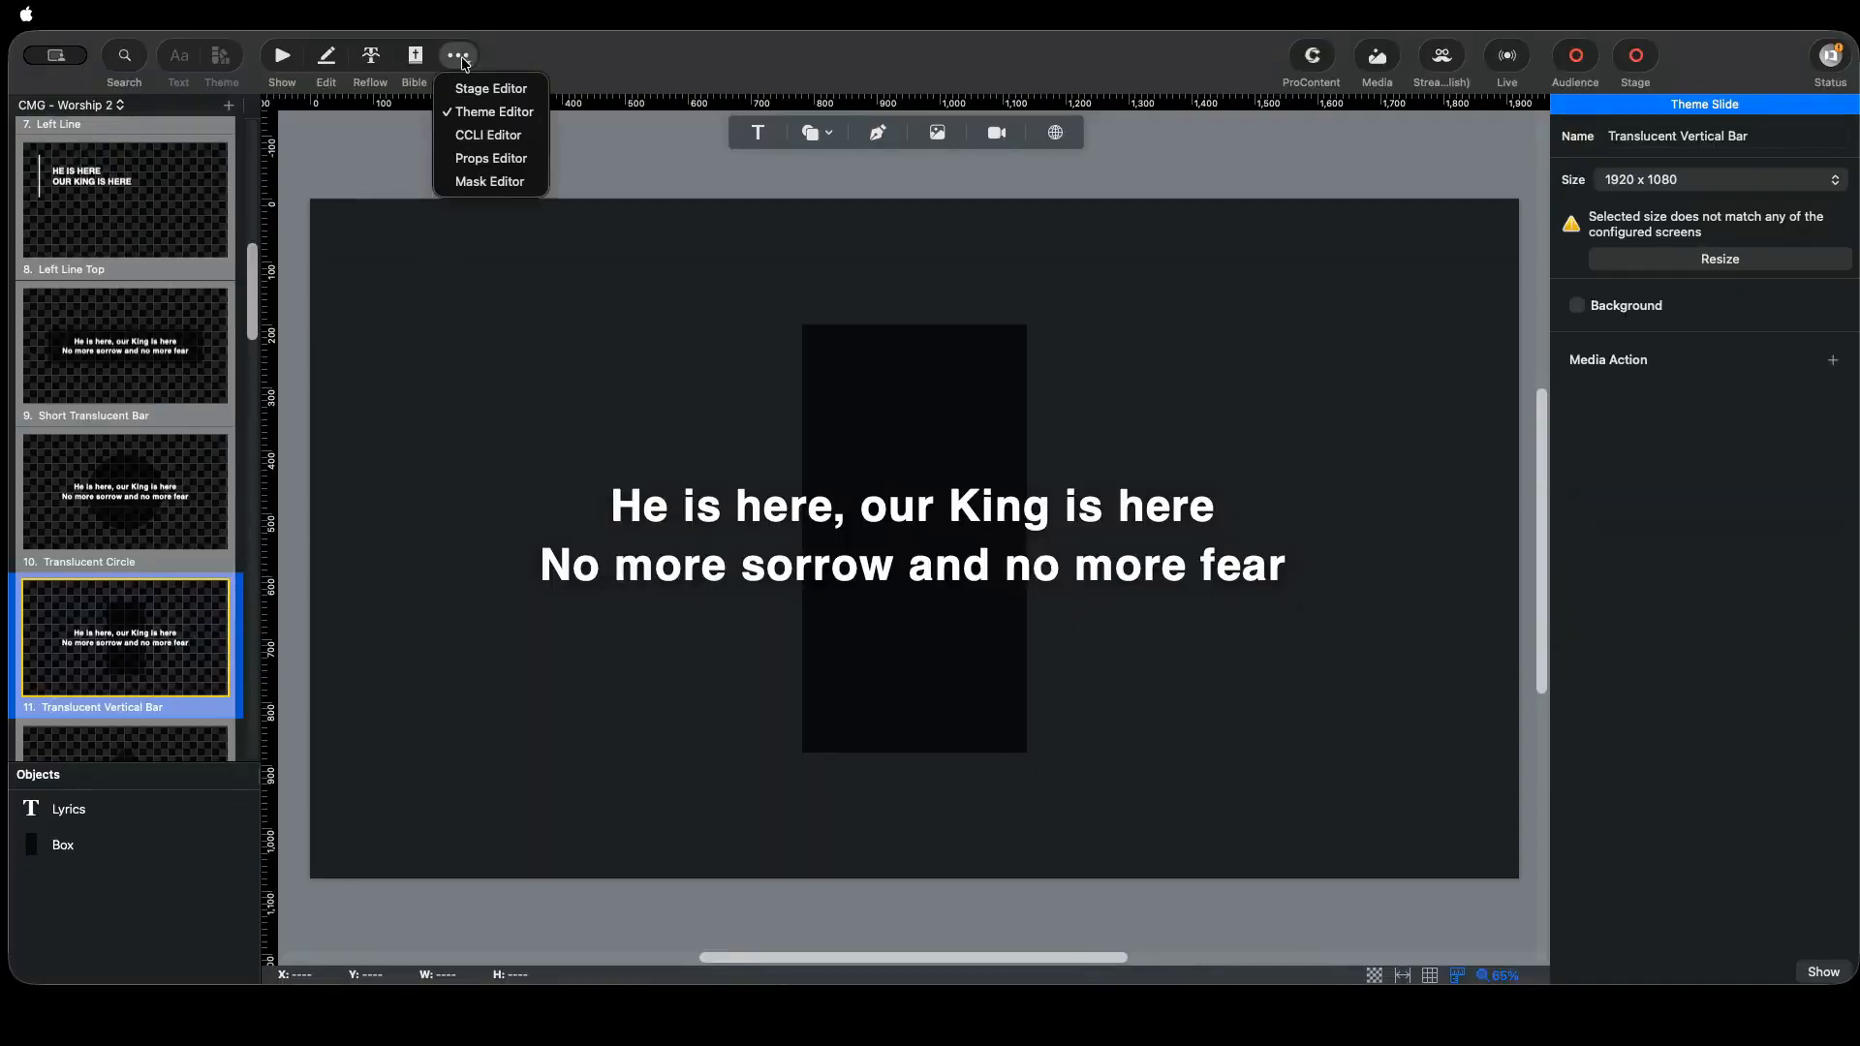
{"action": "left_click", "coordinate": [68, 104]}
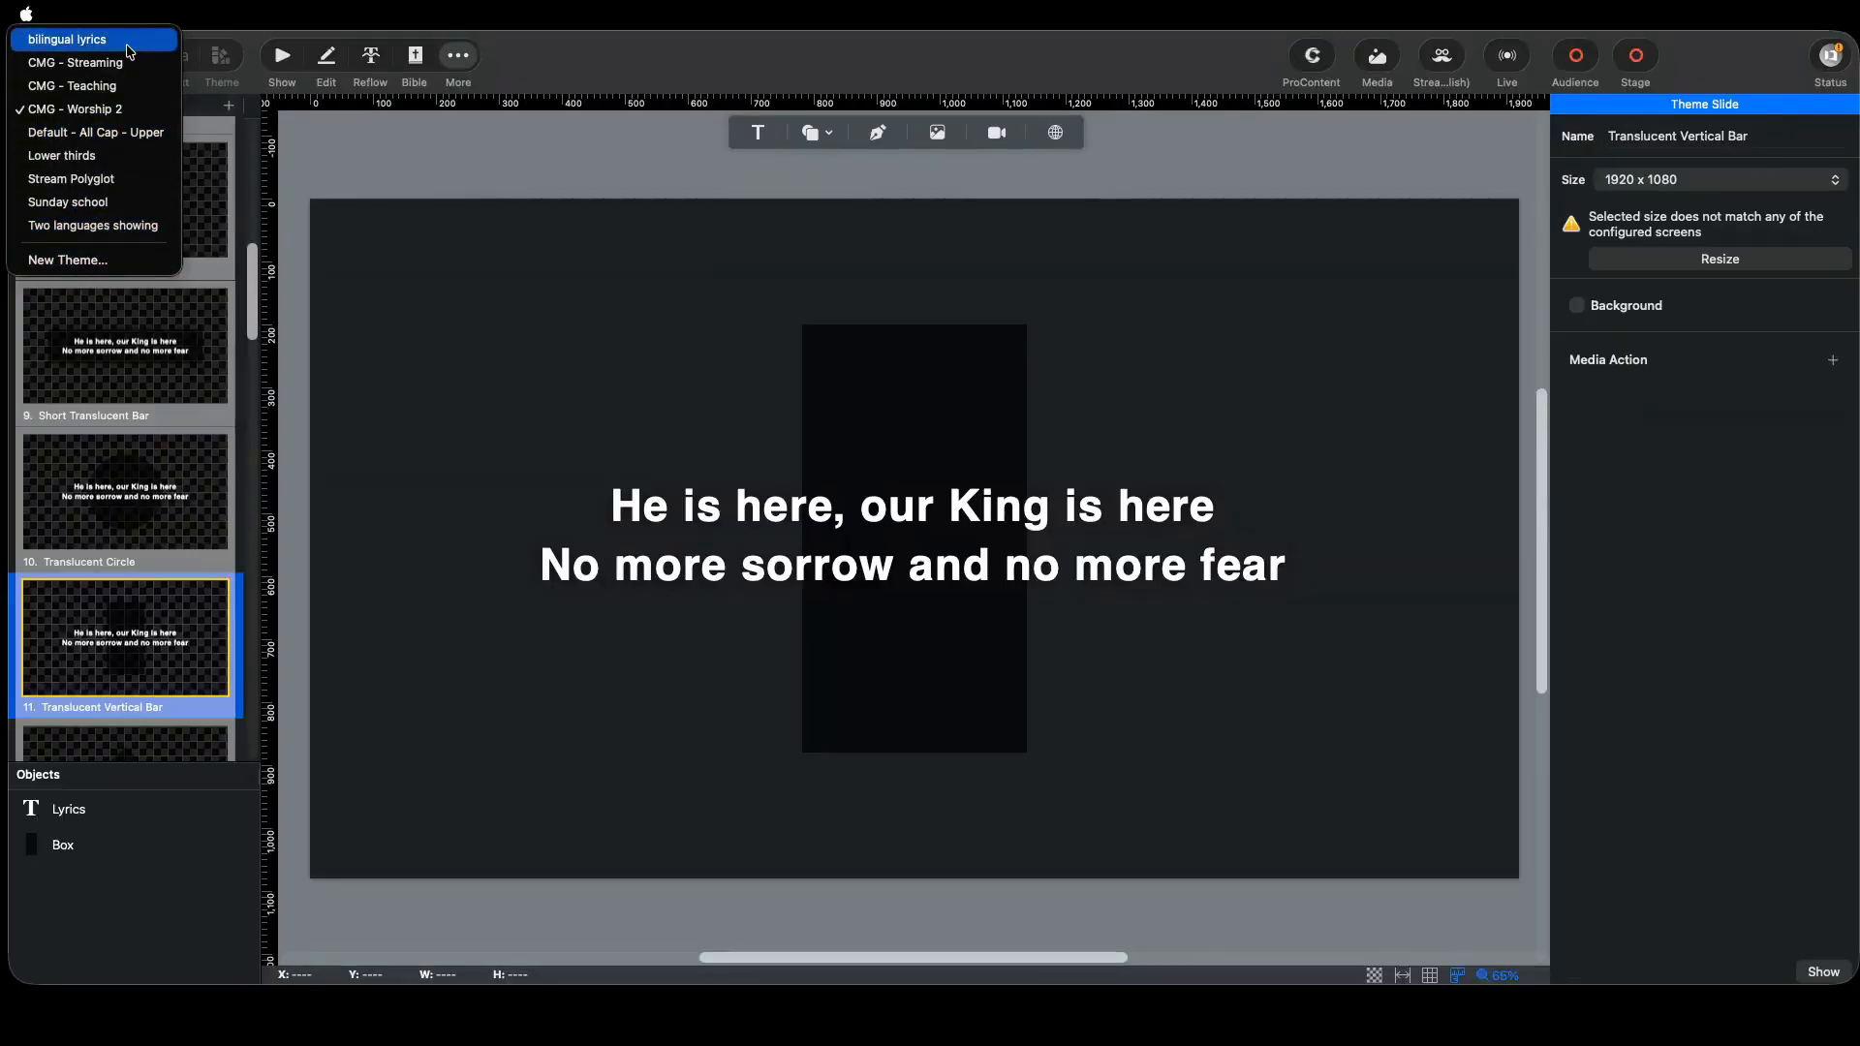
{"action": "left_click", "coordinate": [93, 225]}
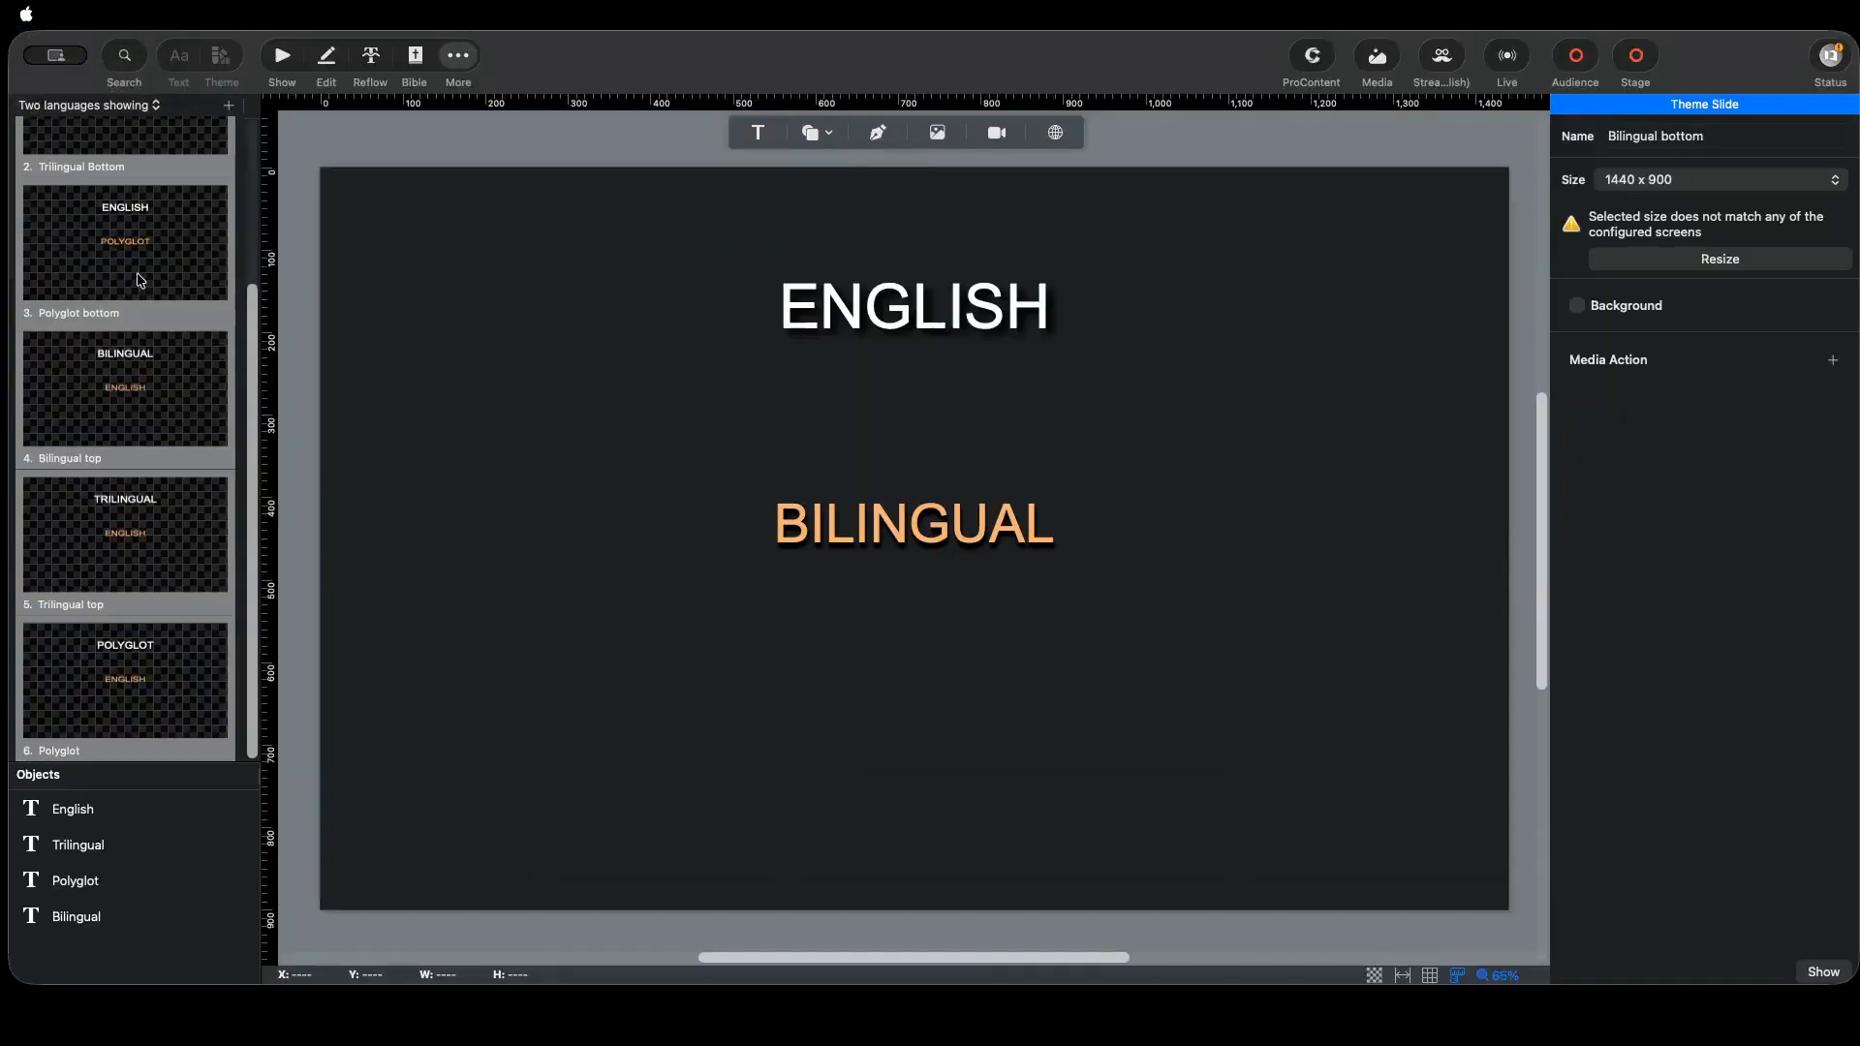
{"action": "scroll", "coordinate": [182, 379], "scroll_direction": "up", "scroll_amount": 5}
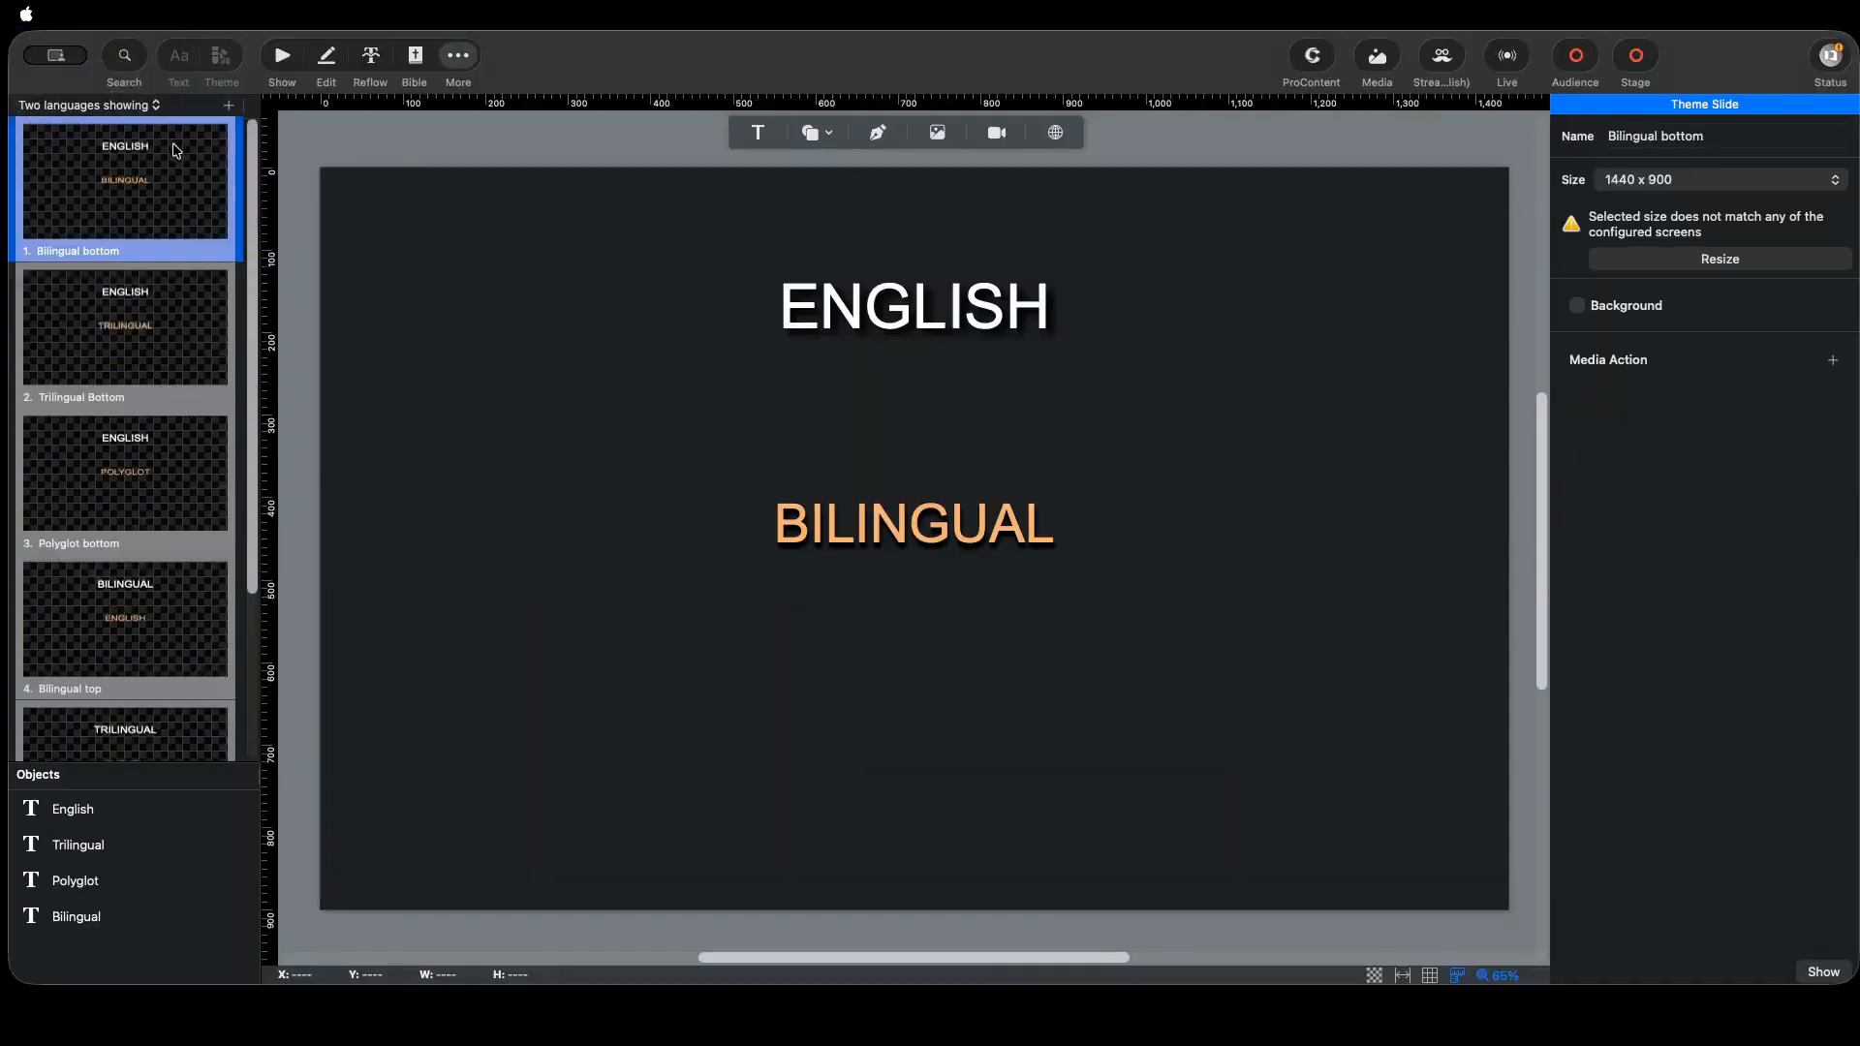
{"action": "scroll", "coordinate": [182, 317], "scroll_direction": "down", "scroll_amount": 1}
{"action": "scroll", "coordinate": [183, 318], "scroll_direction": "down", "scroll_amount": 5}
{"action": "scroll", "coordinate": [178, 359], "scroll_direction": "up", "scroll_amount": 5}
- Switch to the bilingual lyrics theme and examine its English Showing and Polyglot 4 languages slides
{"action": "left_click", "coordinate": [113, 106]}
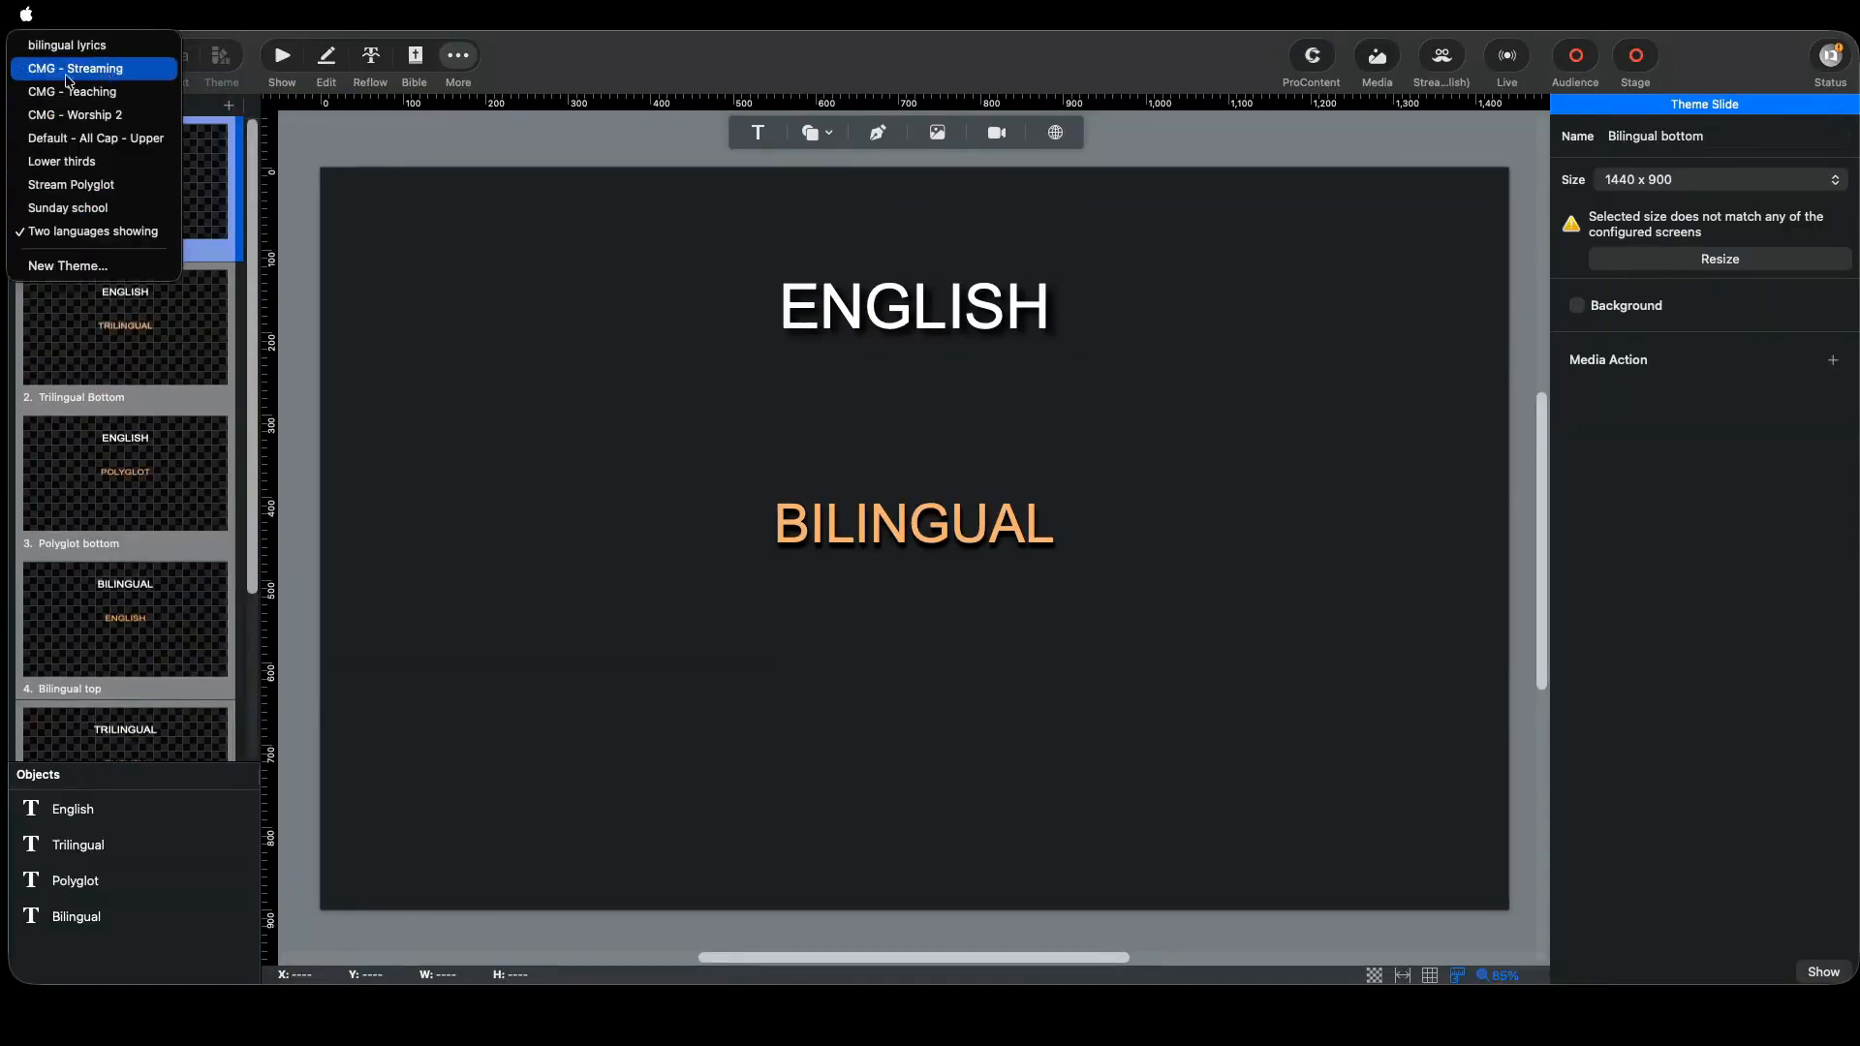
{"action": "left_click", "coordinate": [53, 47]}
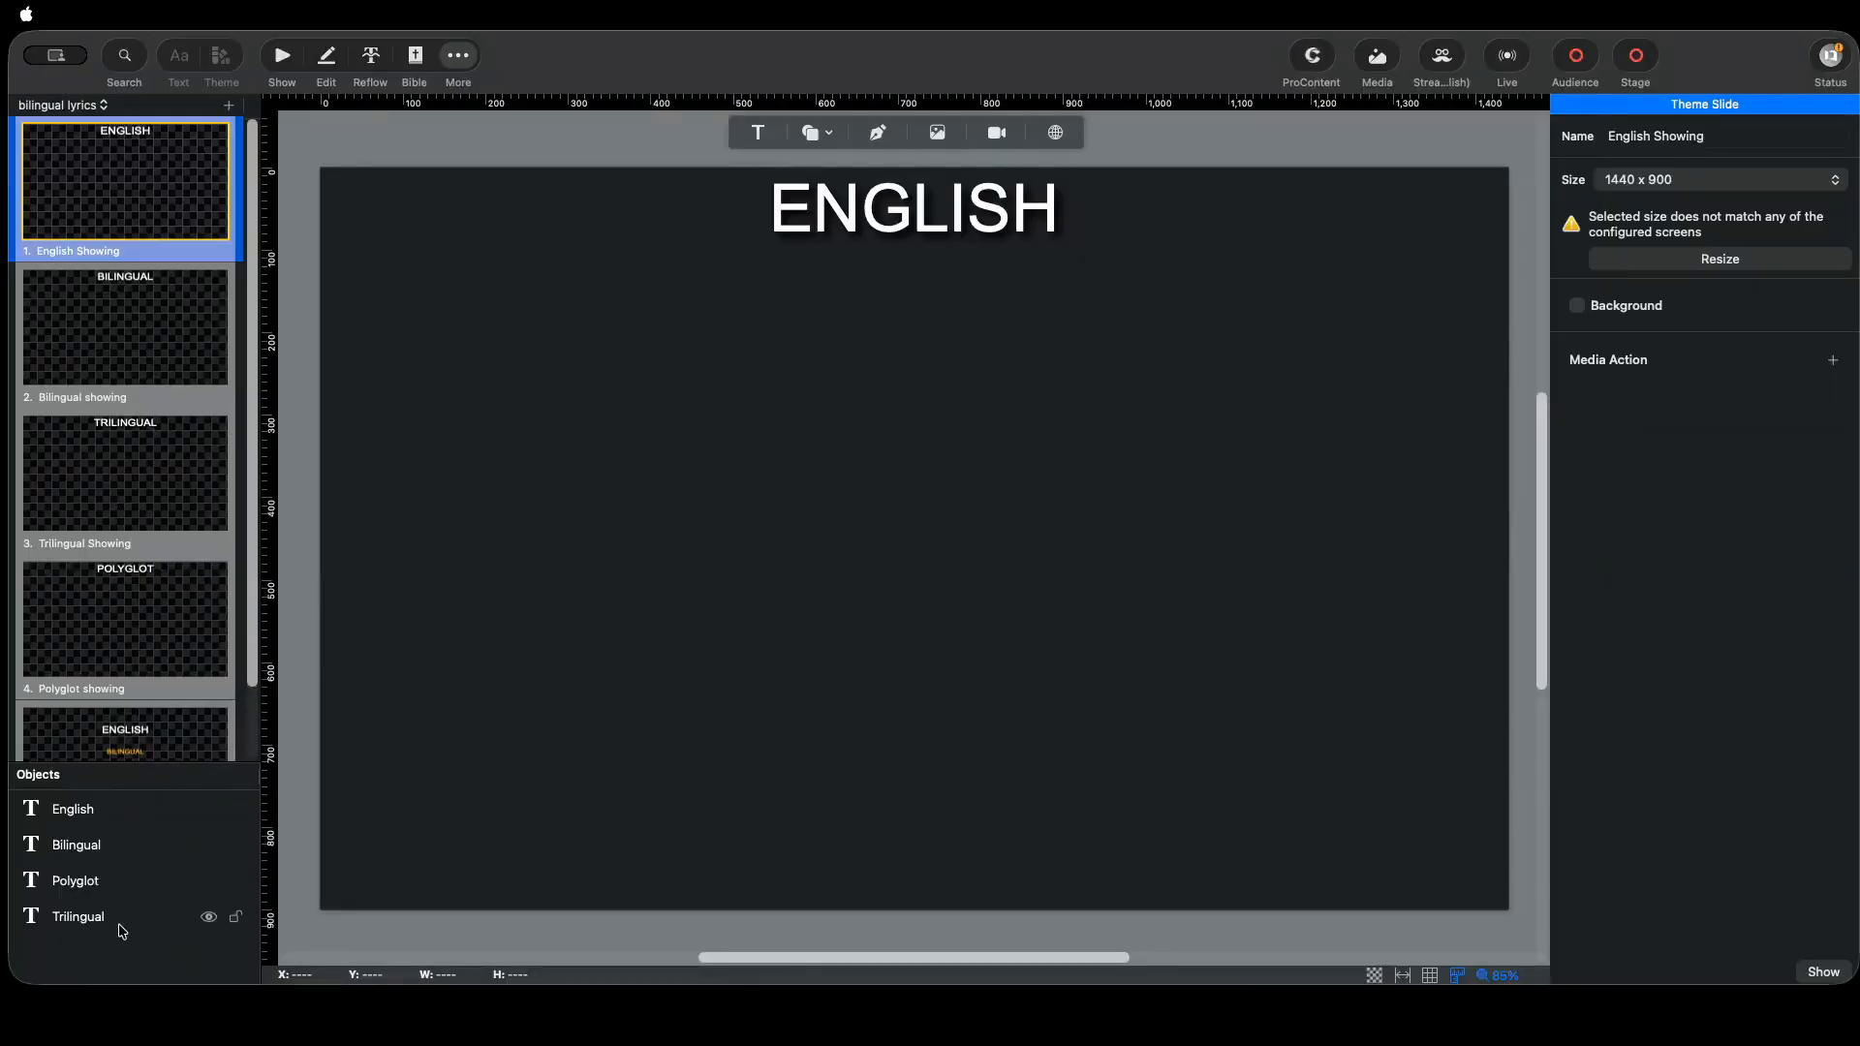
{"action": "scroll", "coordinate": [112, 623], "scroll_direction": "down", "scroll_amount": 3}
{"action": "left_click", "coordinate": [172, 699]}
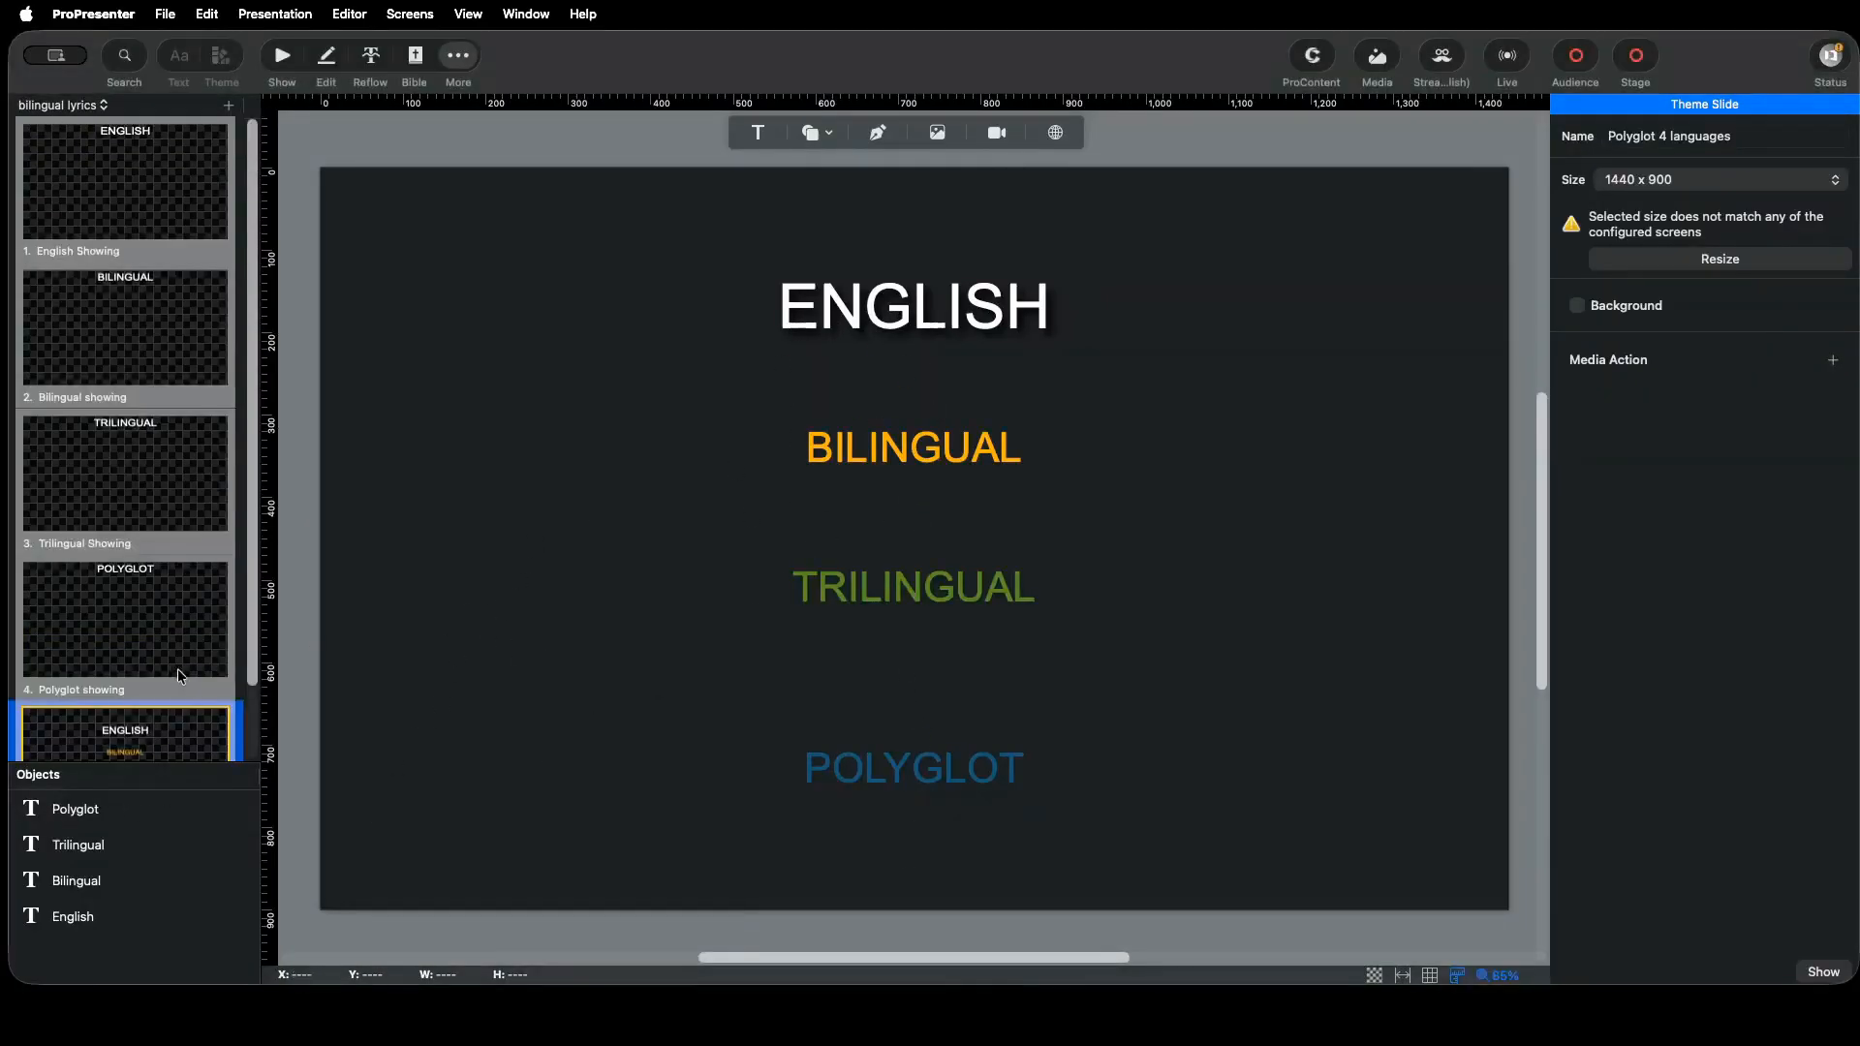
{"action": "scroll", "coordinate": [230, 192], "scroll_direction": "down", "scroll_amount": 3}
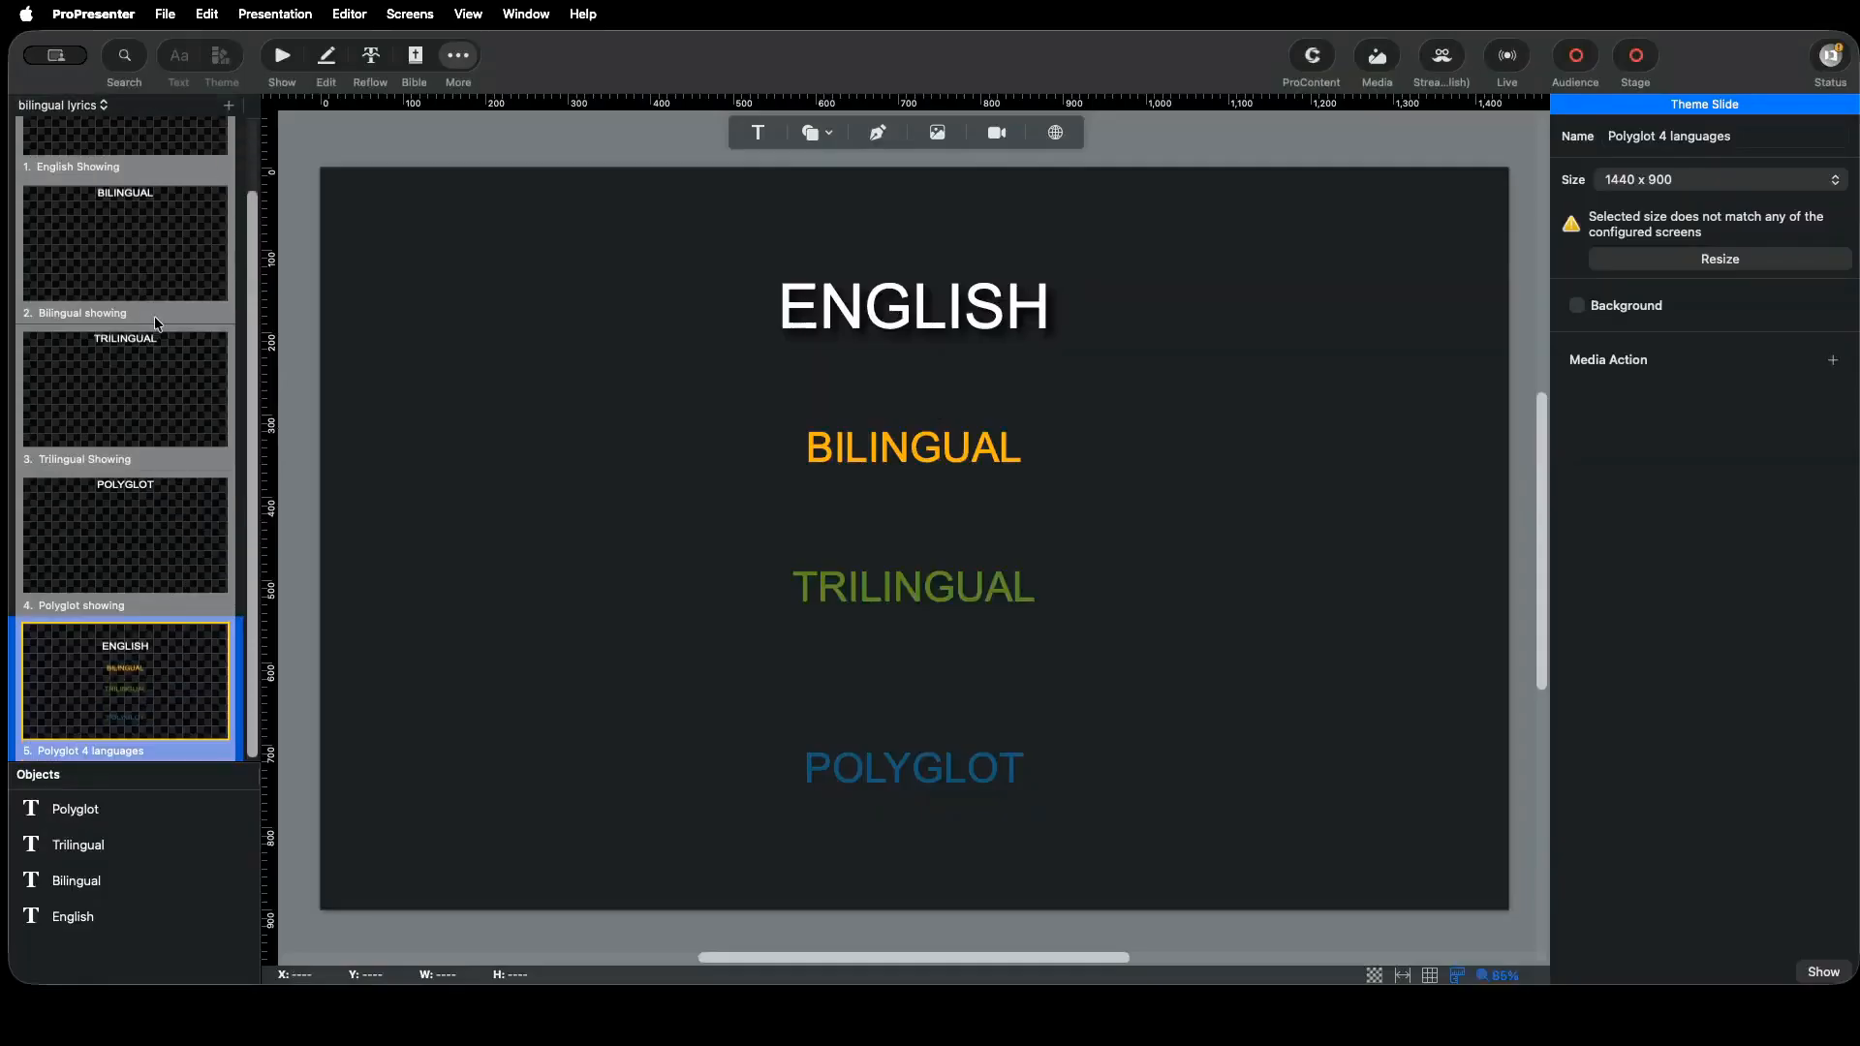
- Examine where each language's text sits on and off the Polyglot, English, Bilingual and Trilingual showing slides
{"action": "left_click", "coordinate": [136, 535]}
{"action": "scroll", "coordinate": [159, 407], "scroll_direction": "up", "scroll_amount": 3}
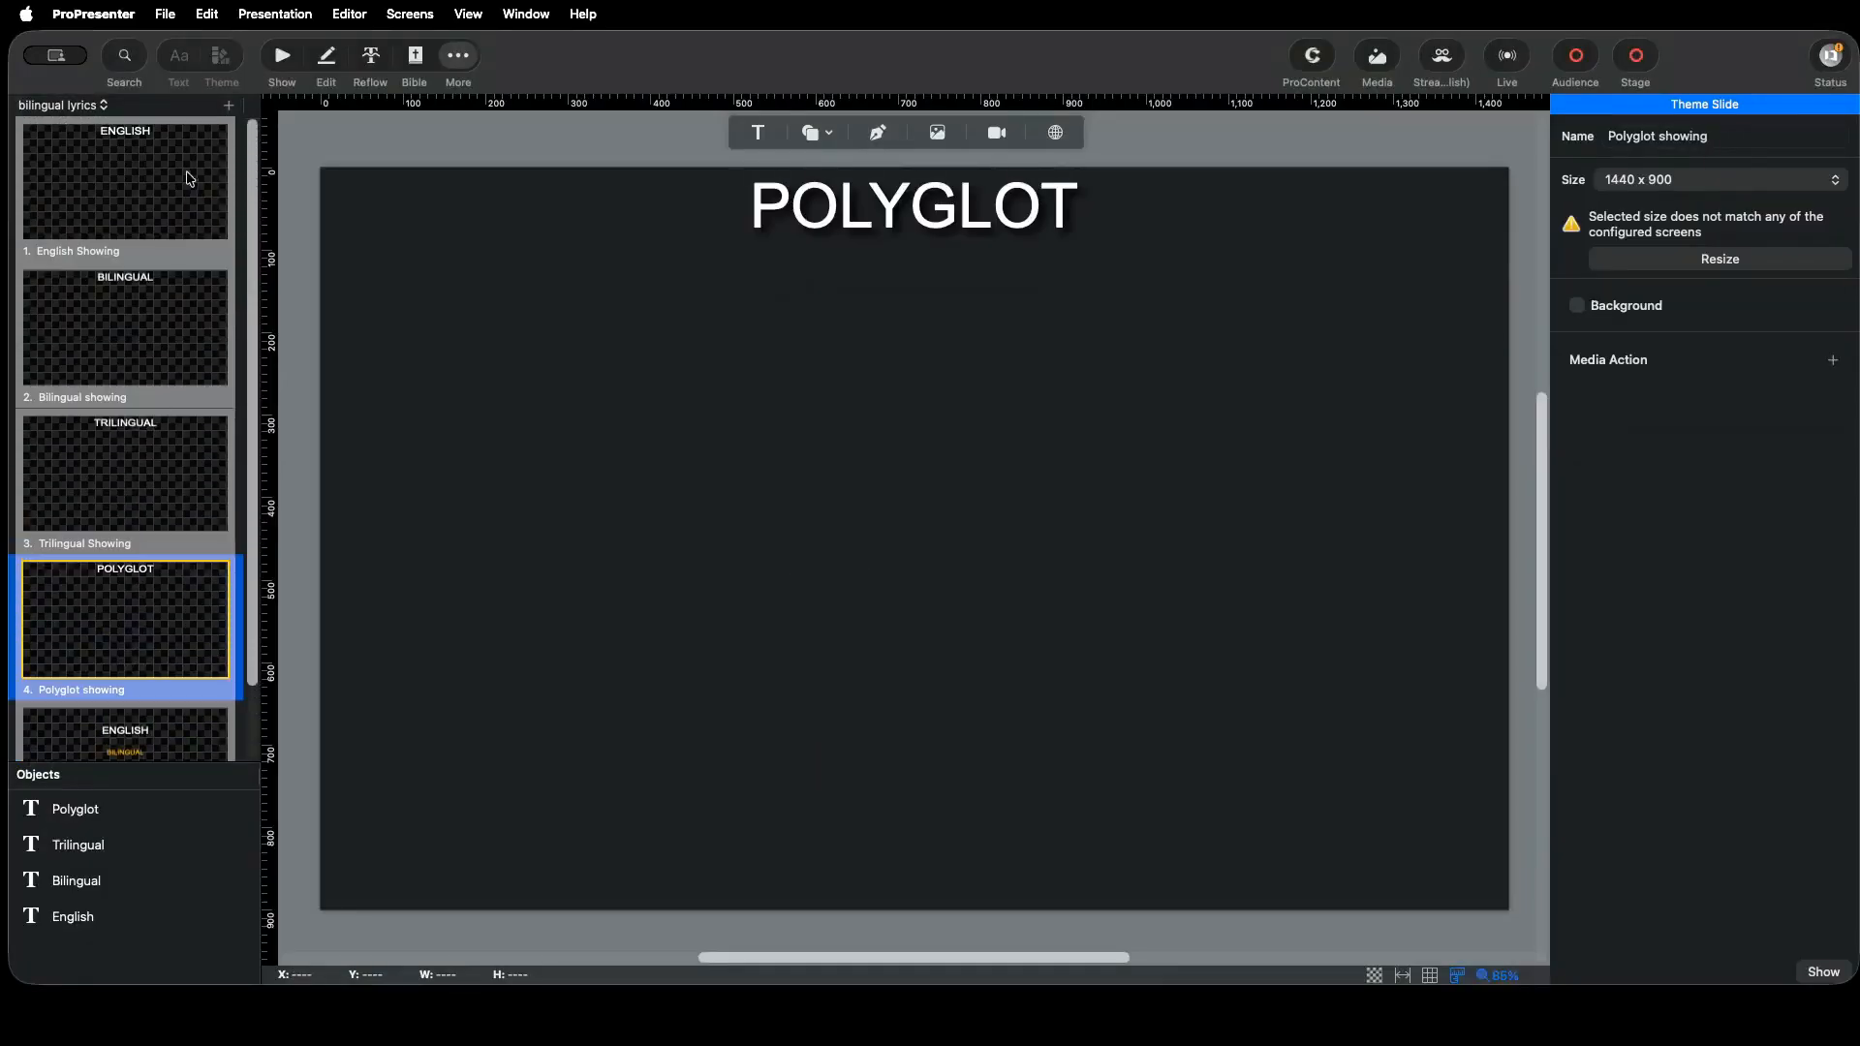
{"action": "scroll", "coordinate": [973, 670], "scroll_direction": "down", "scroll_amount": 5}
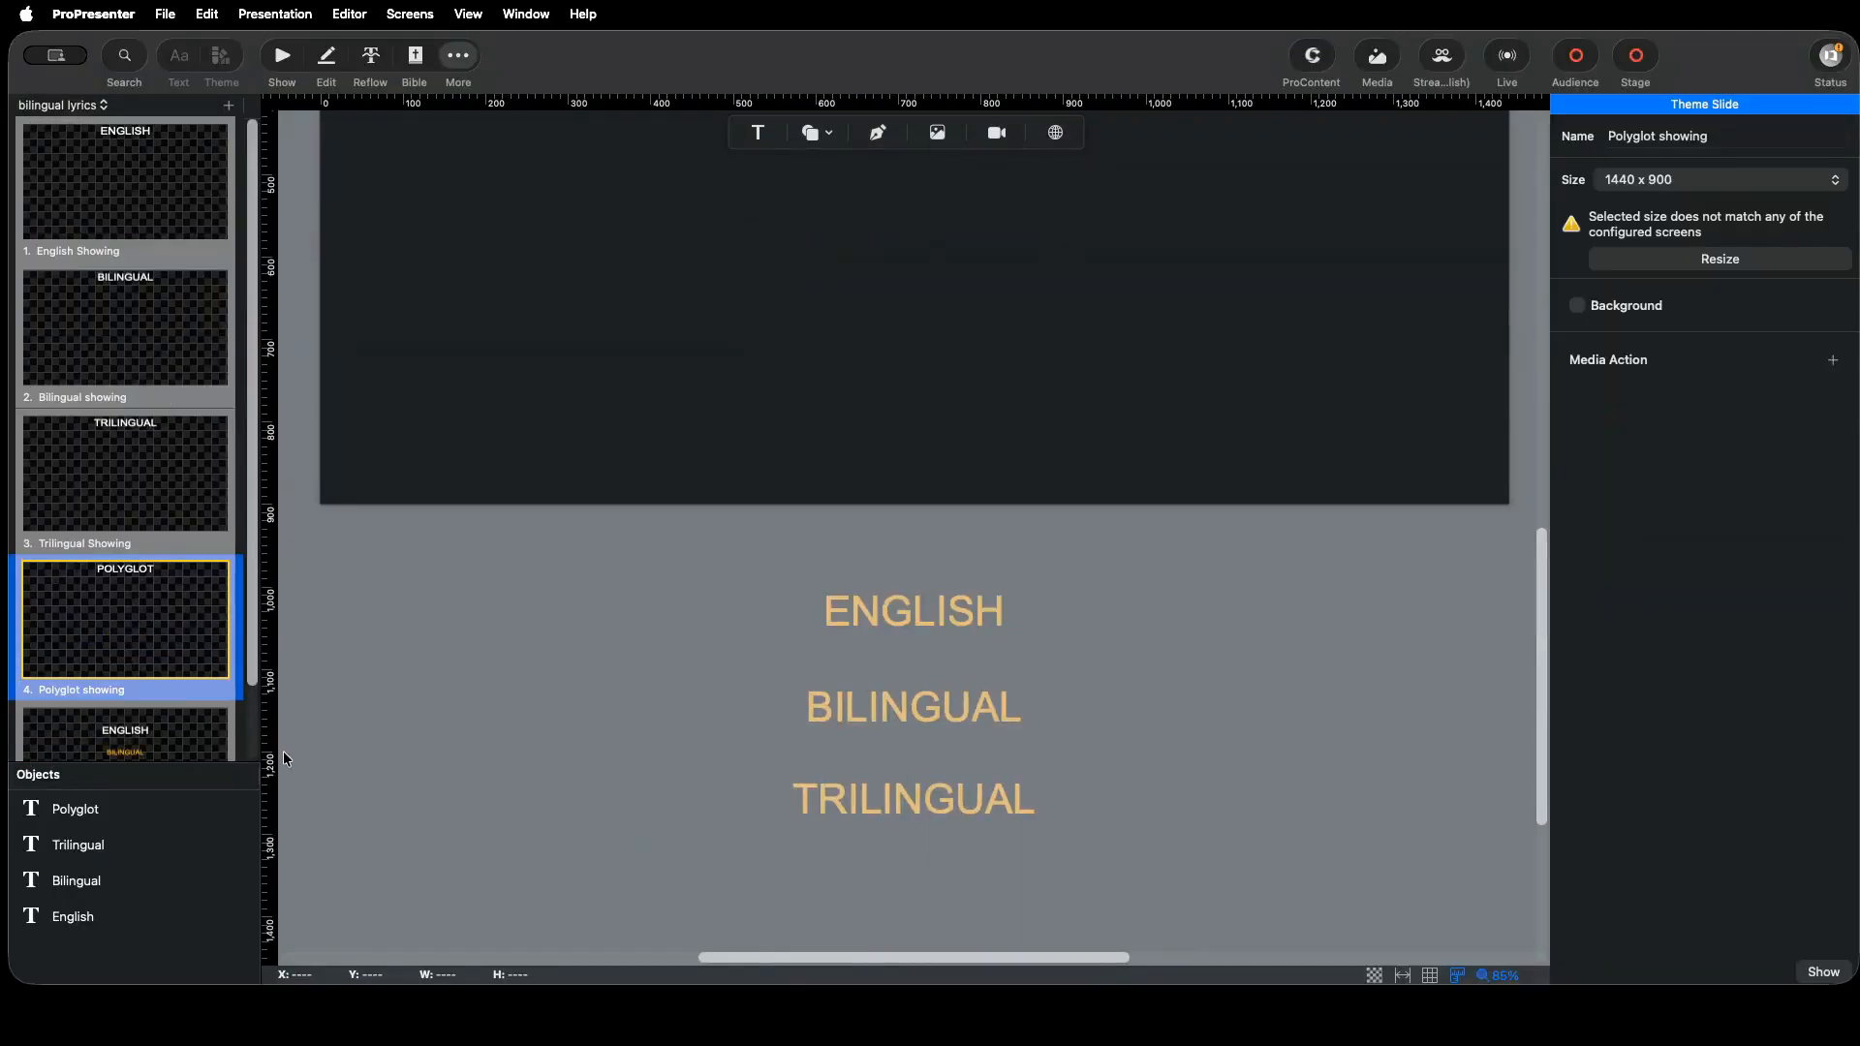
{"action": "scroll", "coordinate": [283, 636], "scroll_direction": "up", "scroll_amount": 5}
{"action": "scroll", "coordinate": [625, 397], "scroll_direction": "up", "scroll_amount": 3}
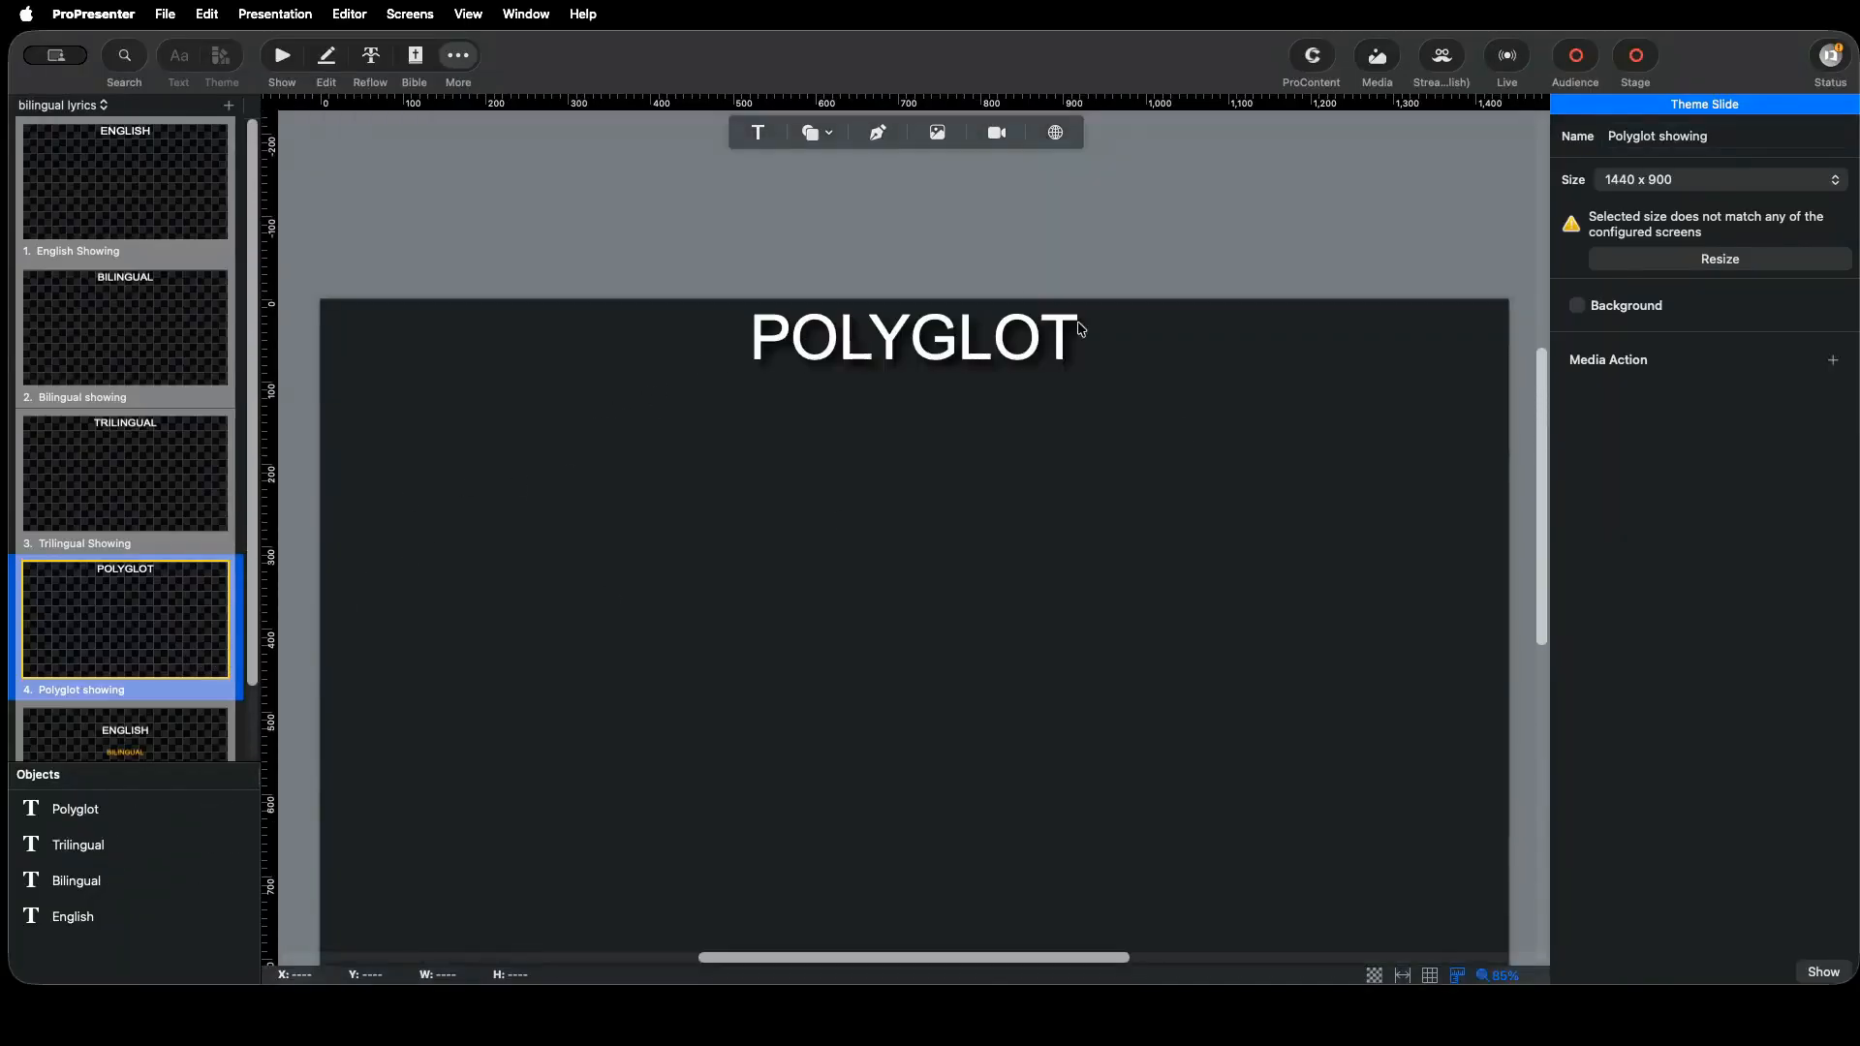
{"action": "left_click", "coordinate": [167, 184]}
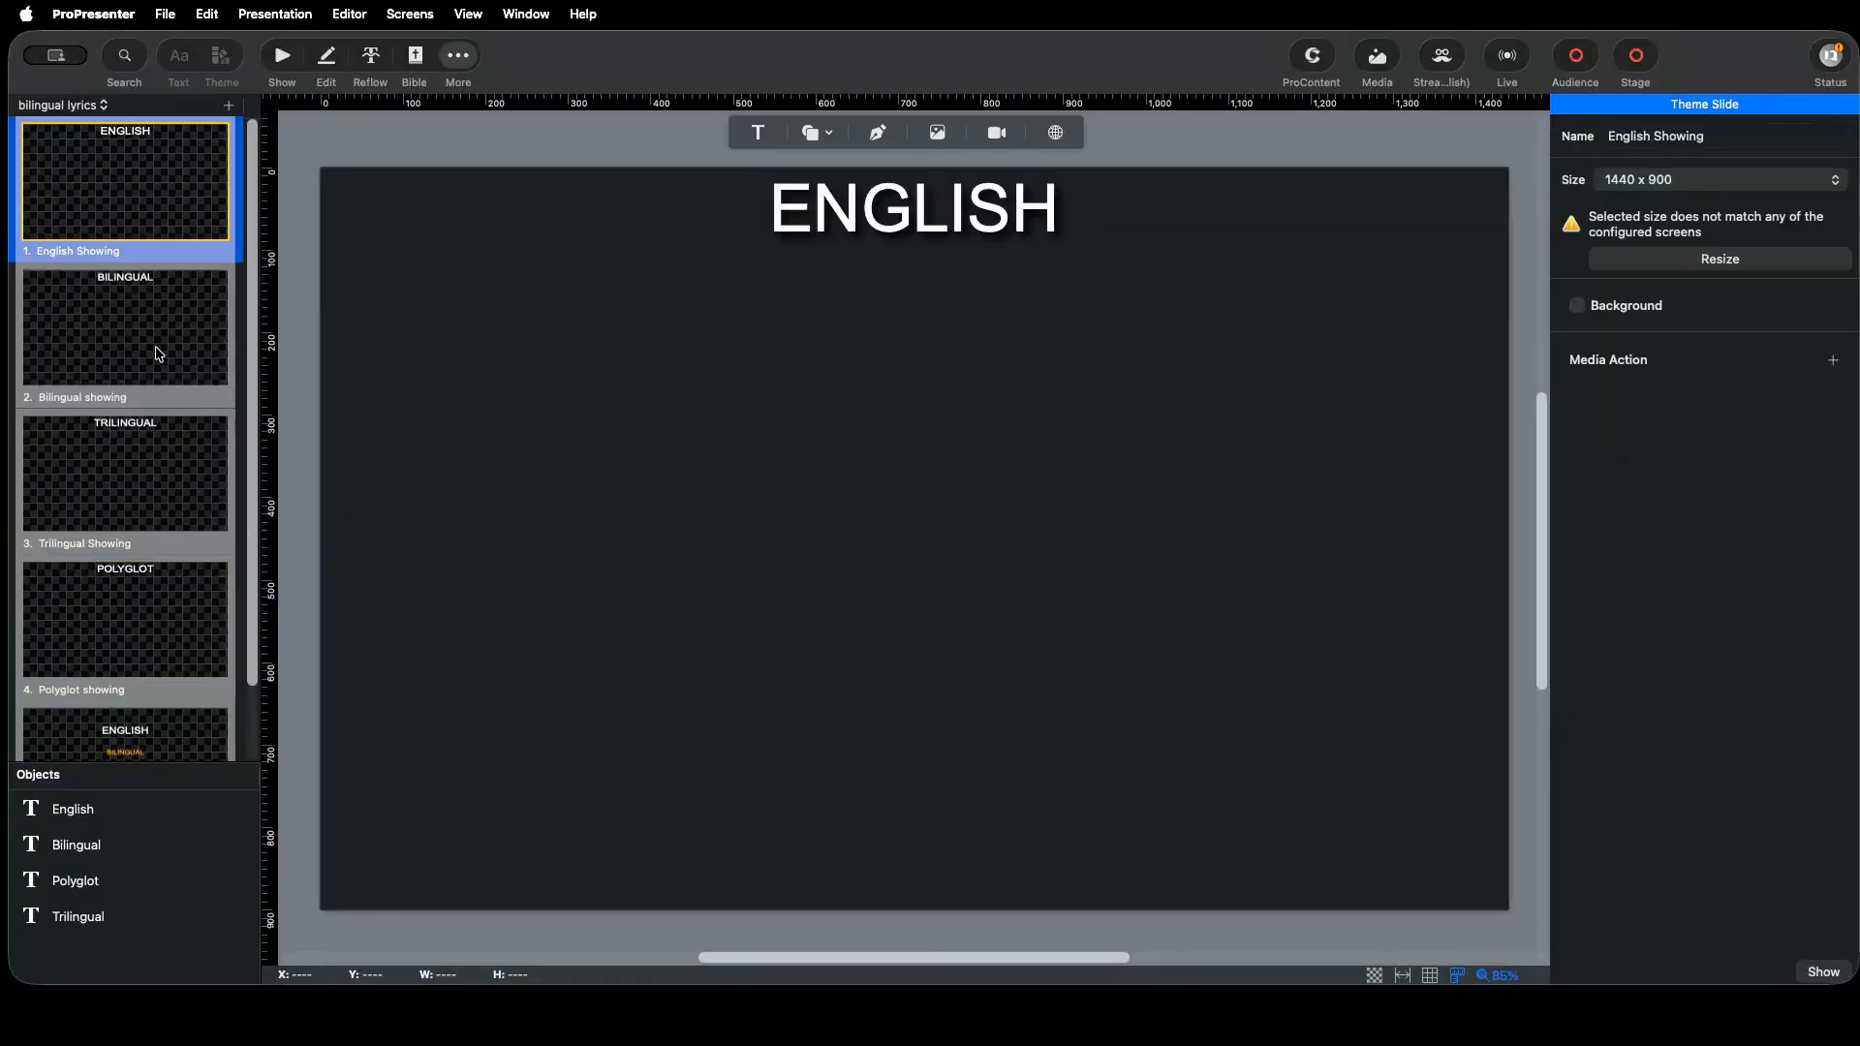
{"action": "left_click", "coordinate": [157, 349]}
{"action": "left_click", "coordinate": [141, 464]}
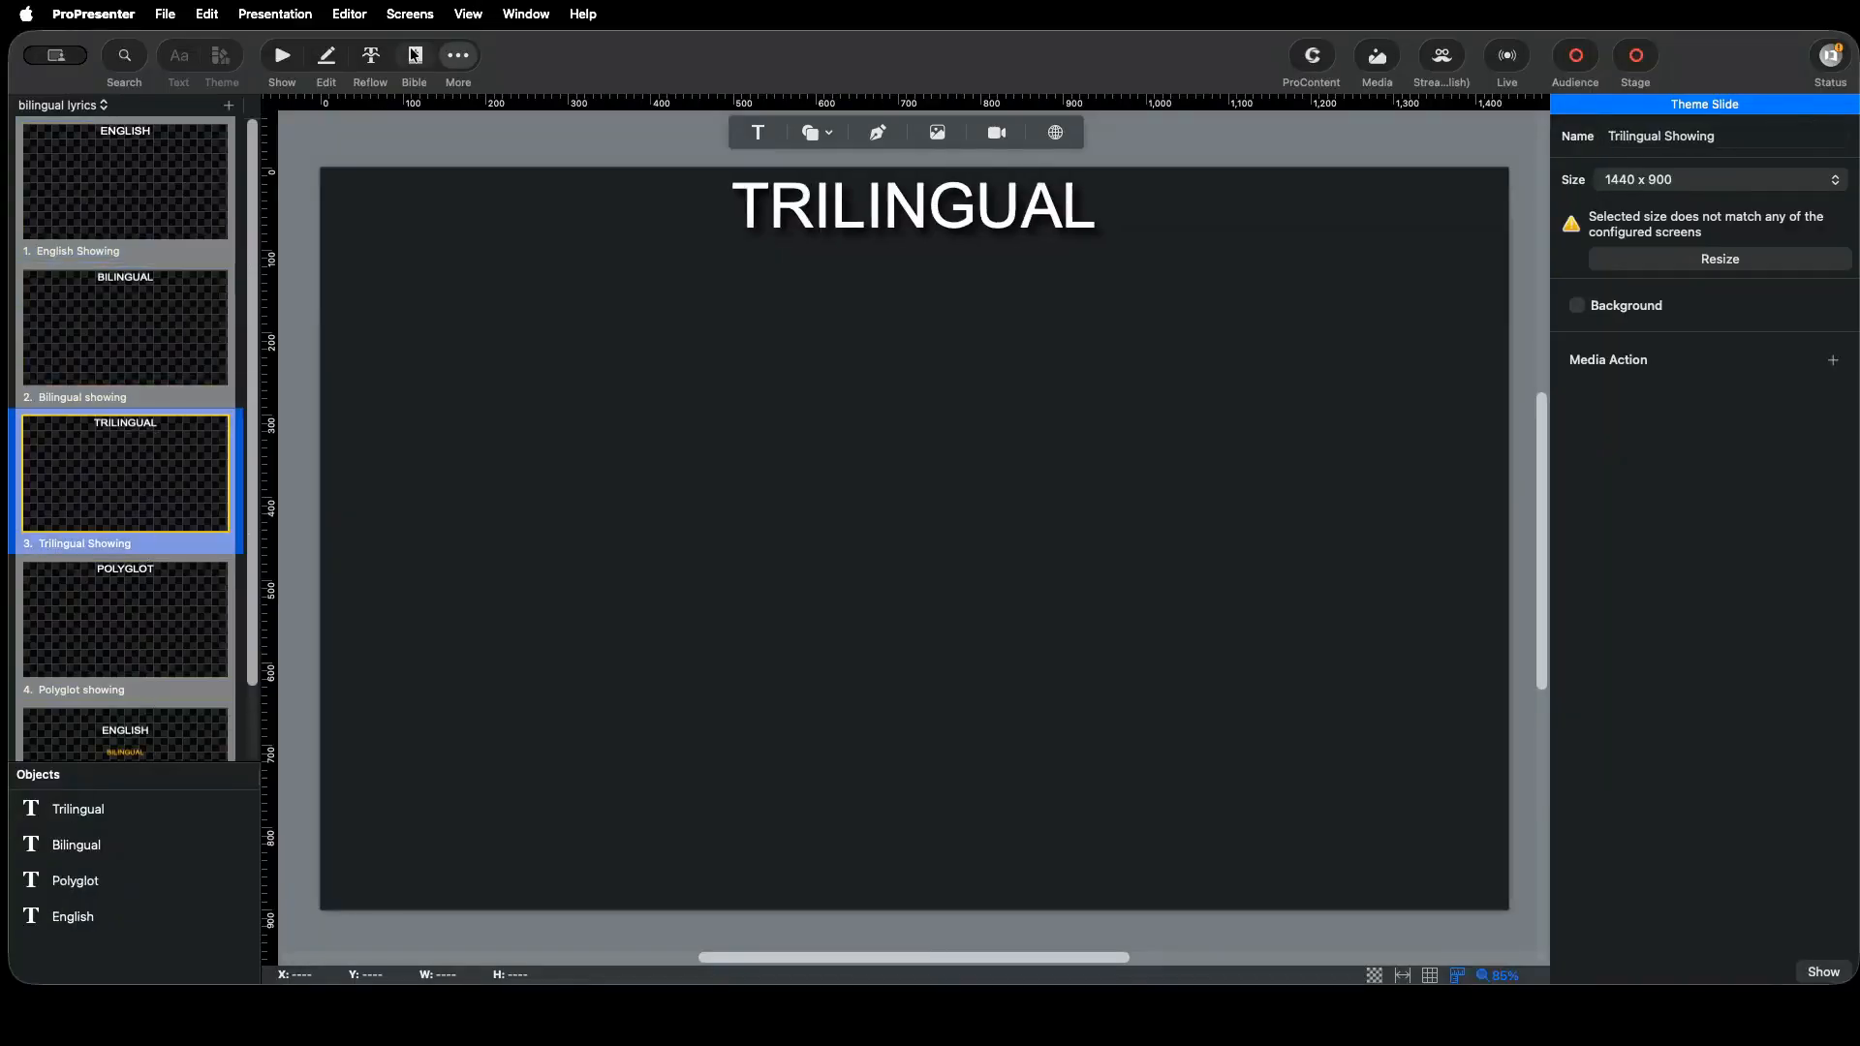
- Return to the presentation view and switch Better Is One Day to the Better arrangement
{"action": "left_click", "coordinate": [287, 60]}
{"action": "scroll", "coordinate": [632, 427], "scroll_direction": "up", "scroll_amount": 4}
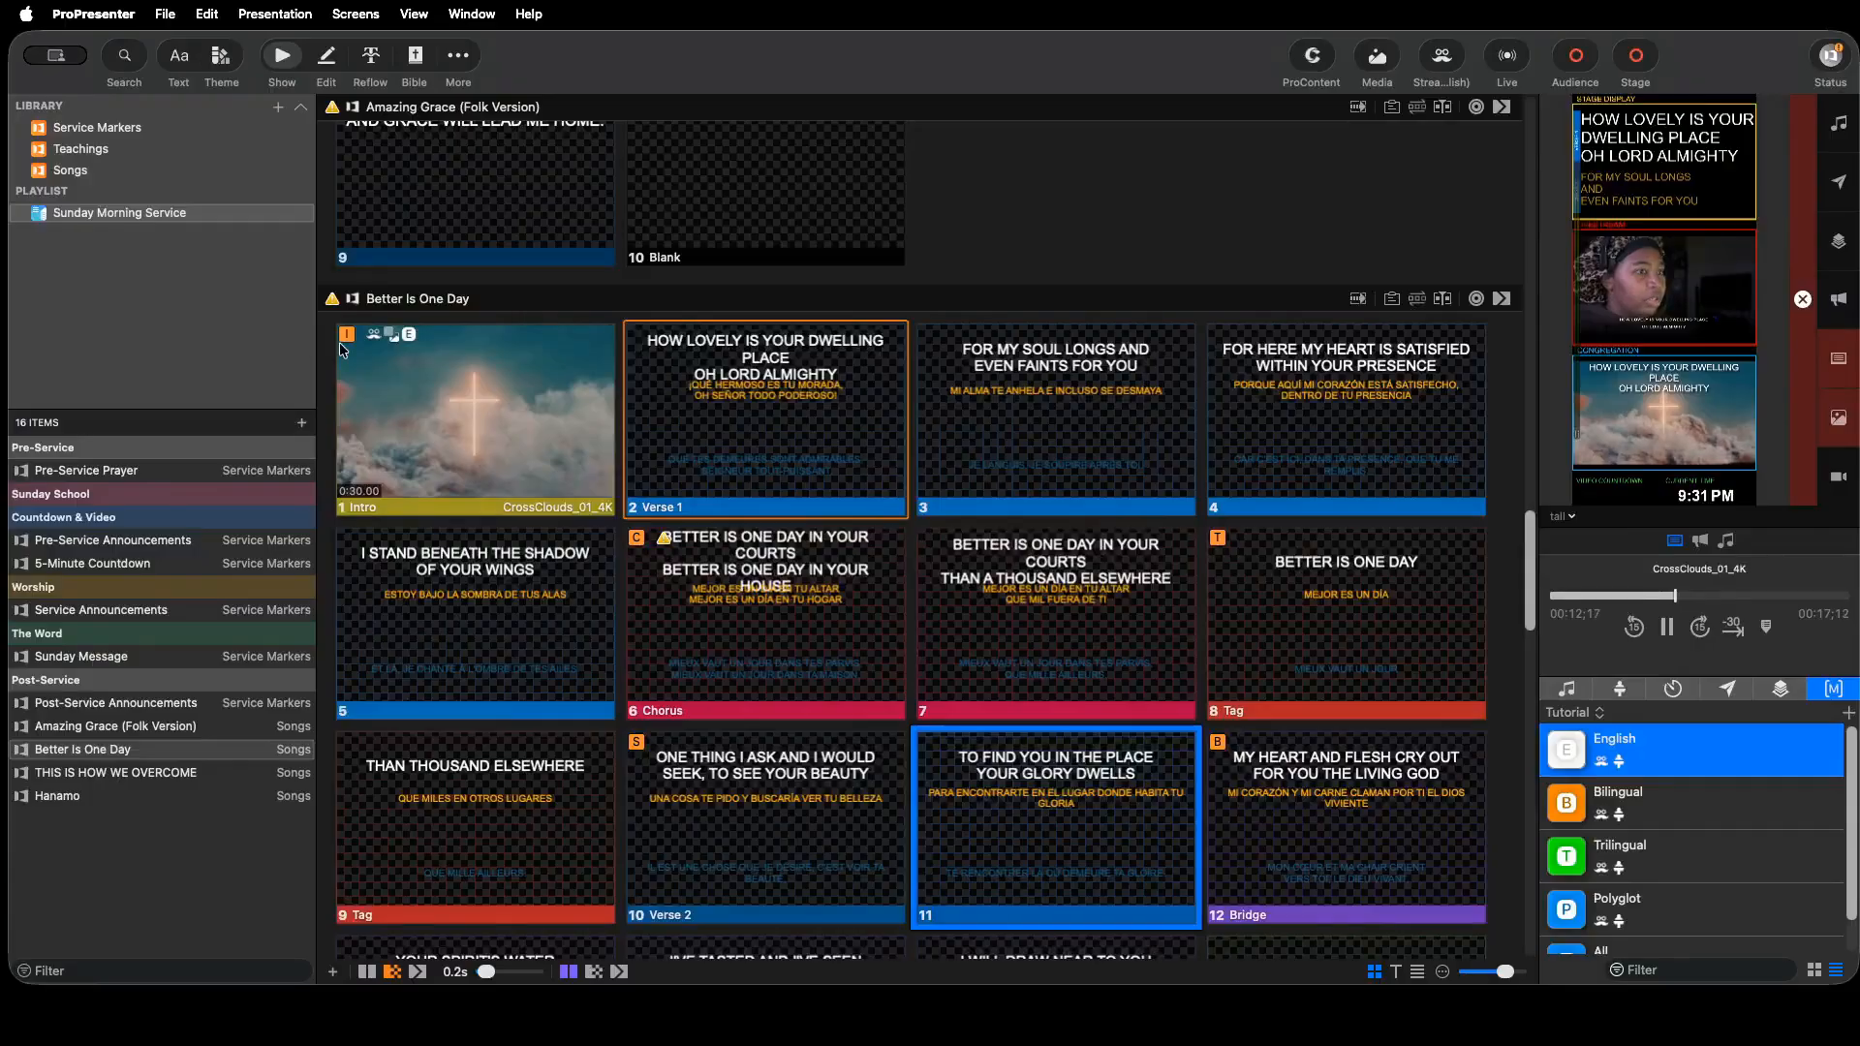
{"action": "scroll", "coordinate": [1269, 548], "scroll_direction": "down", "scroll_amount": 2}
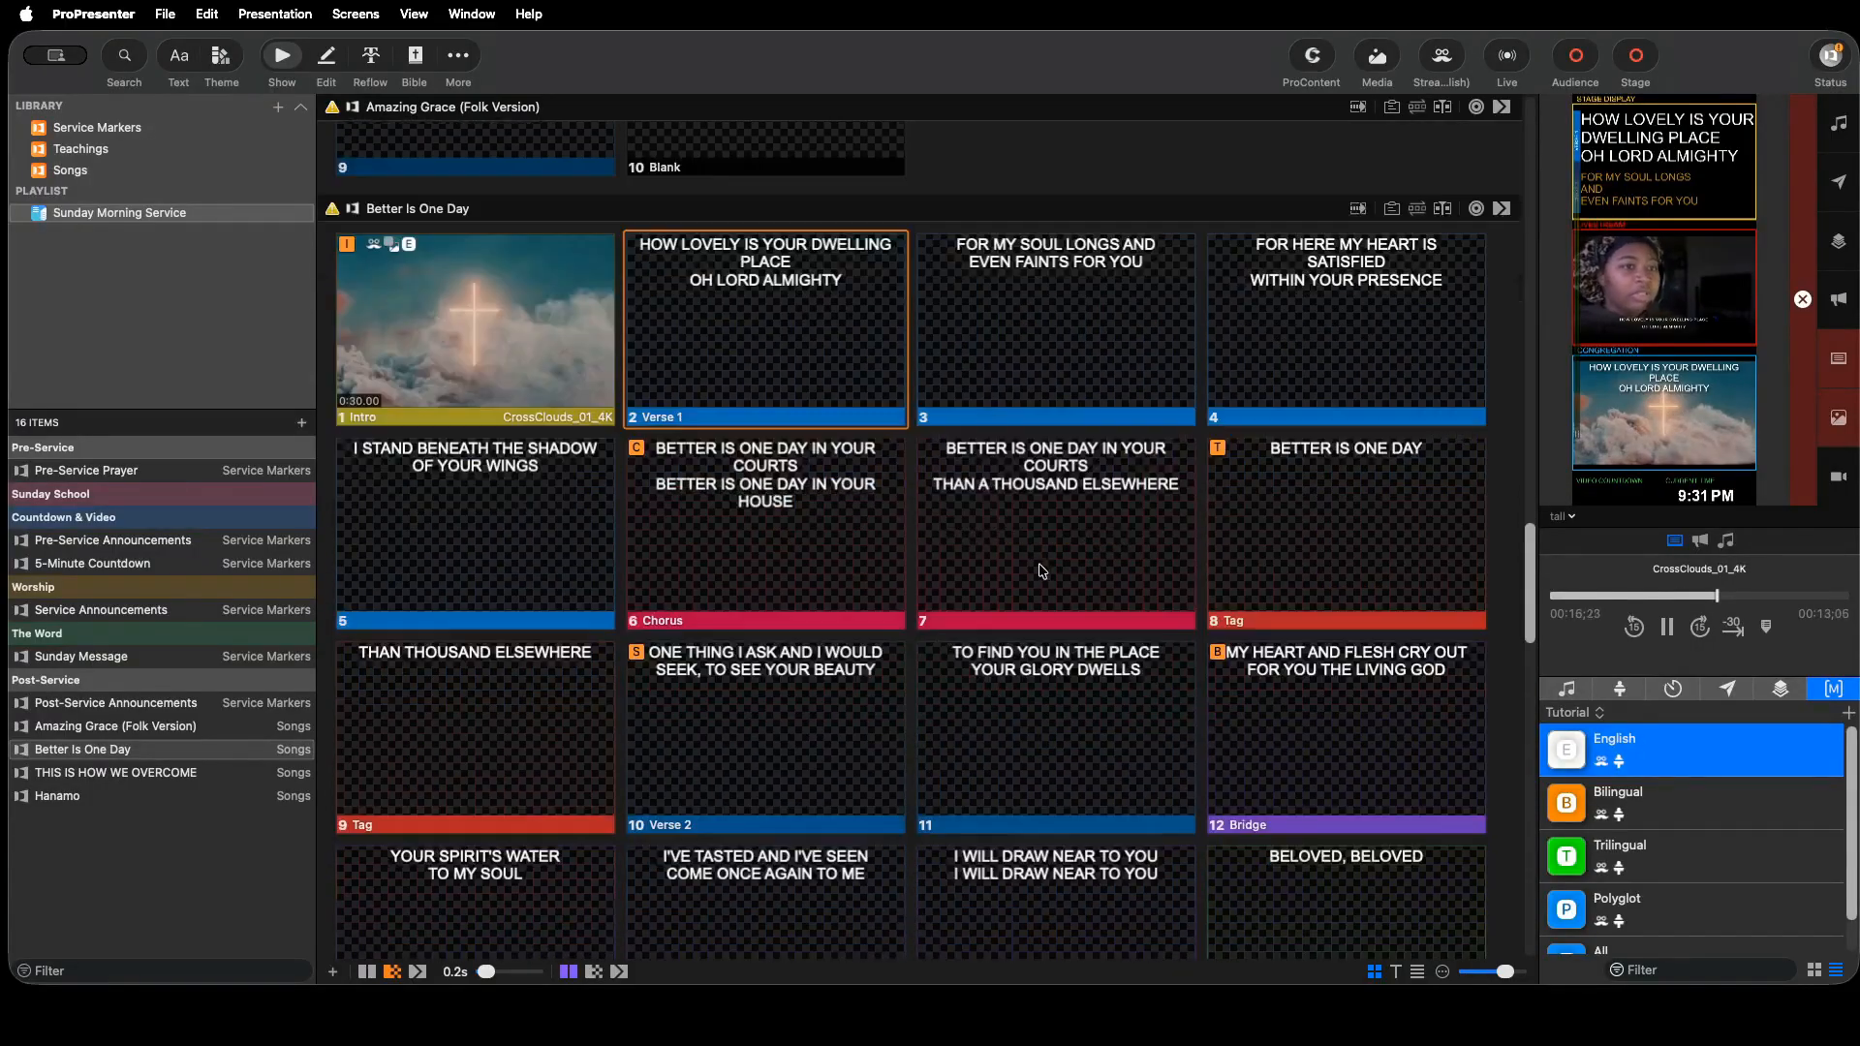
{"action": "left_click", "coordinate": [1416, 208]}
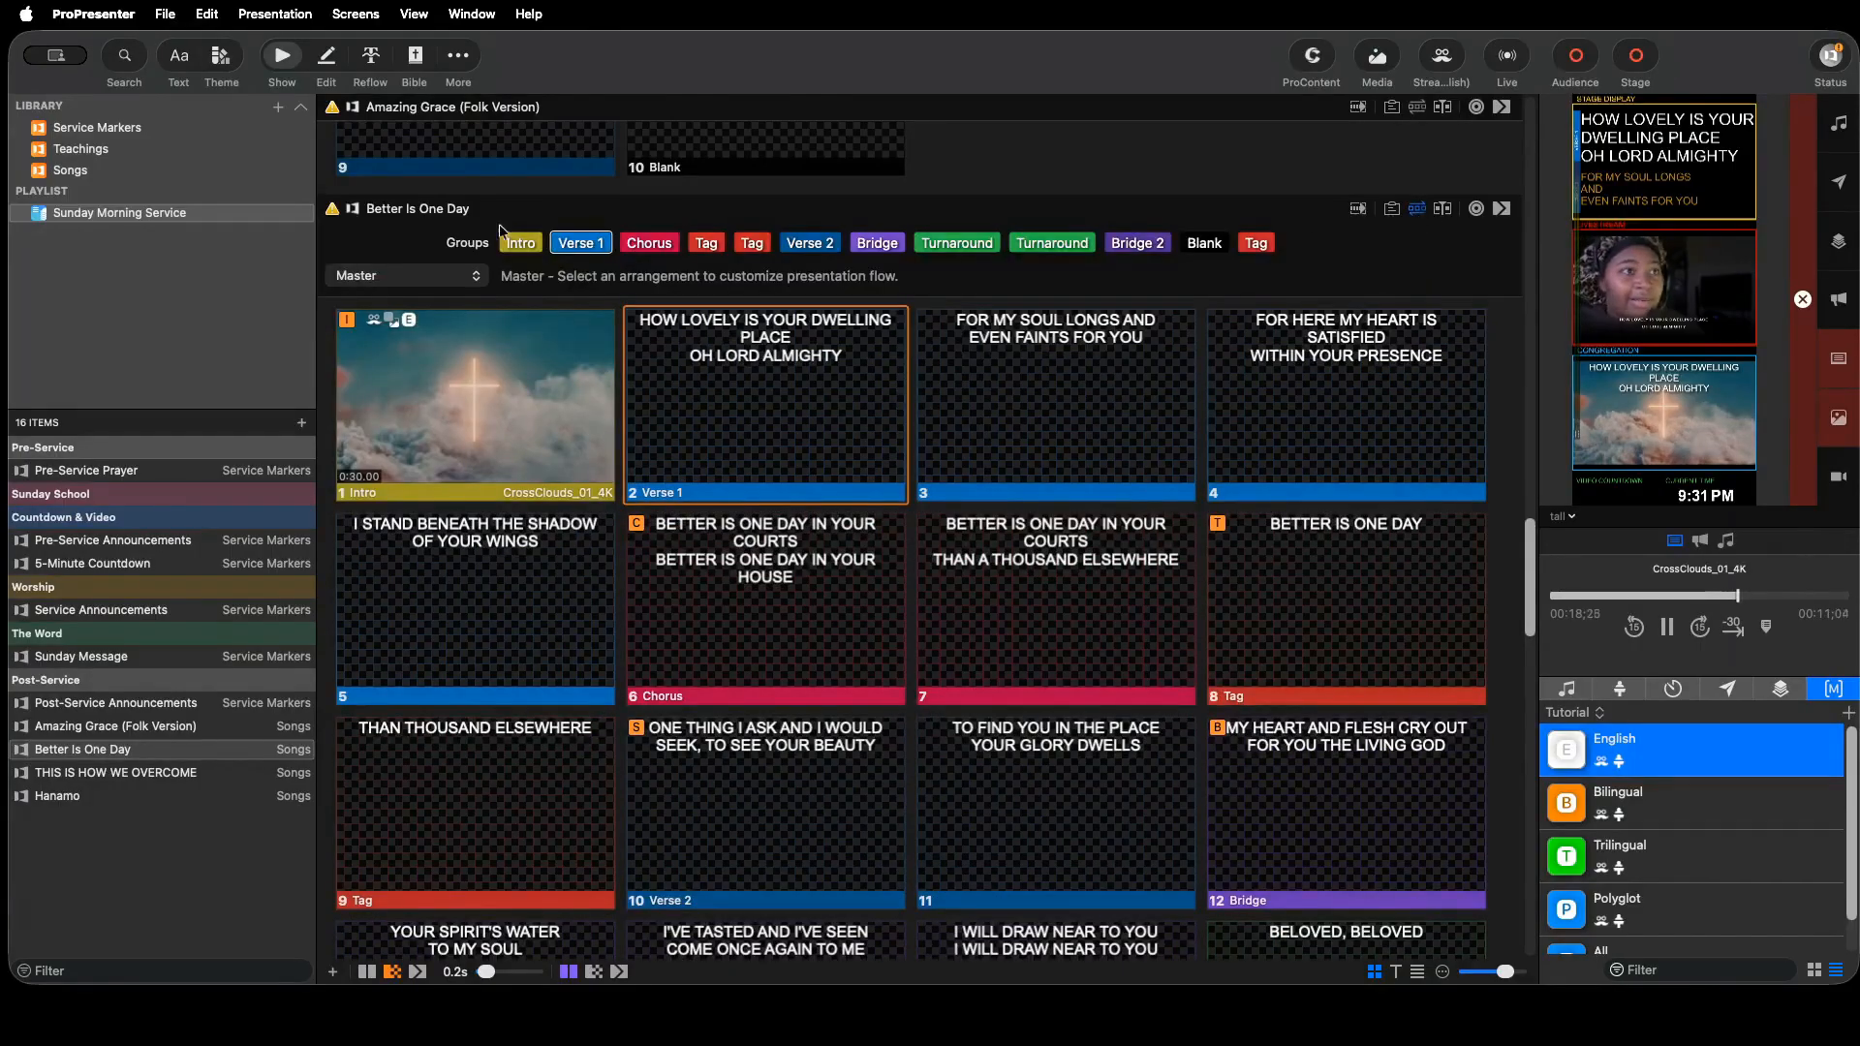
{"action": "left_click", "coordinate": [360, 279]}
{"action": "left_click", "coordinate": [421, 326]}
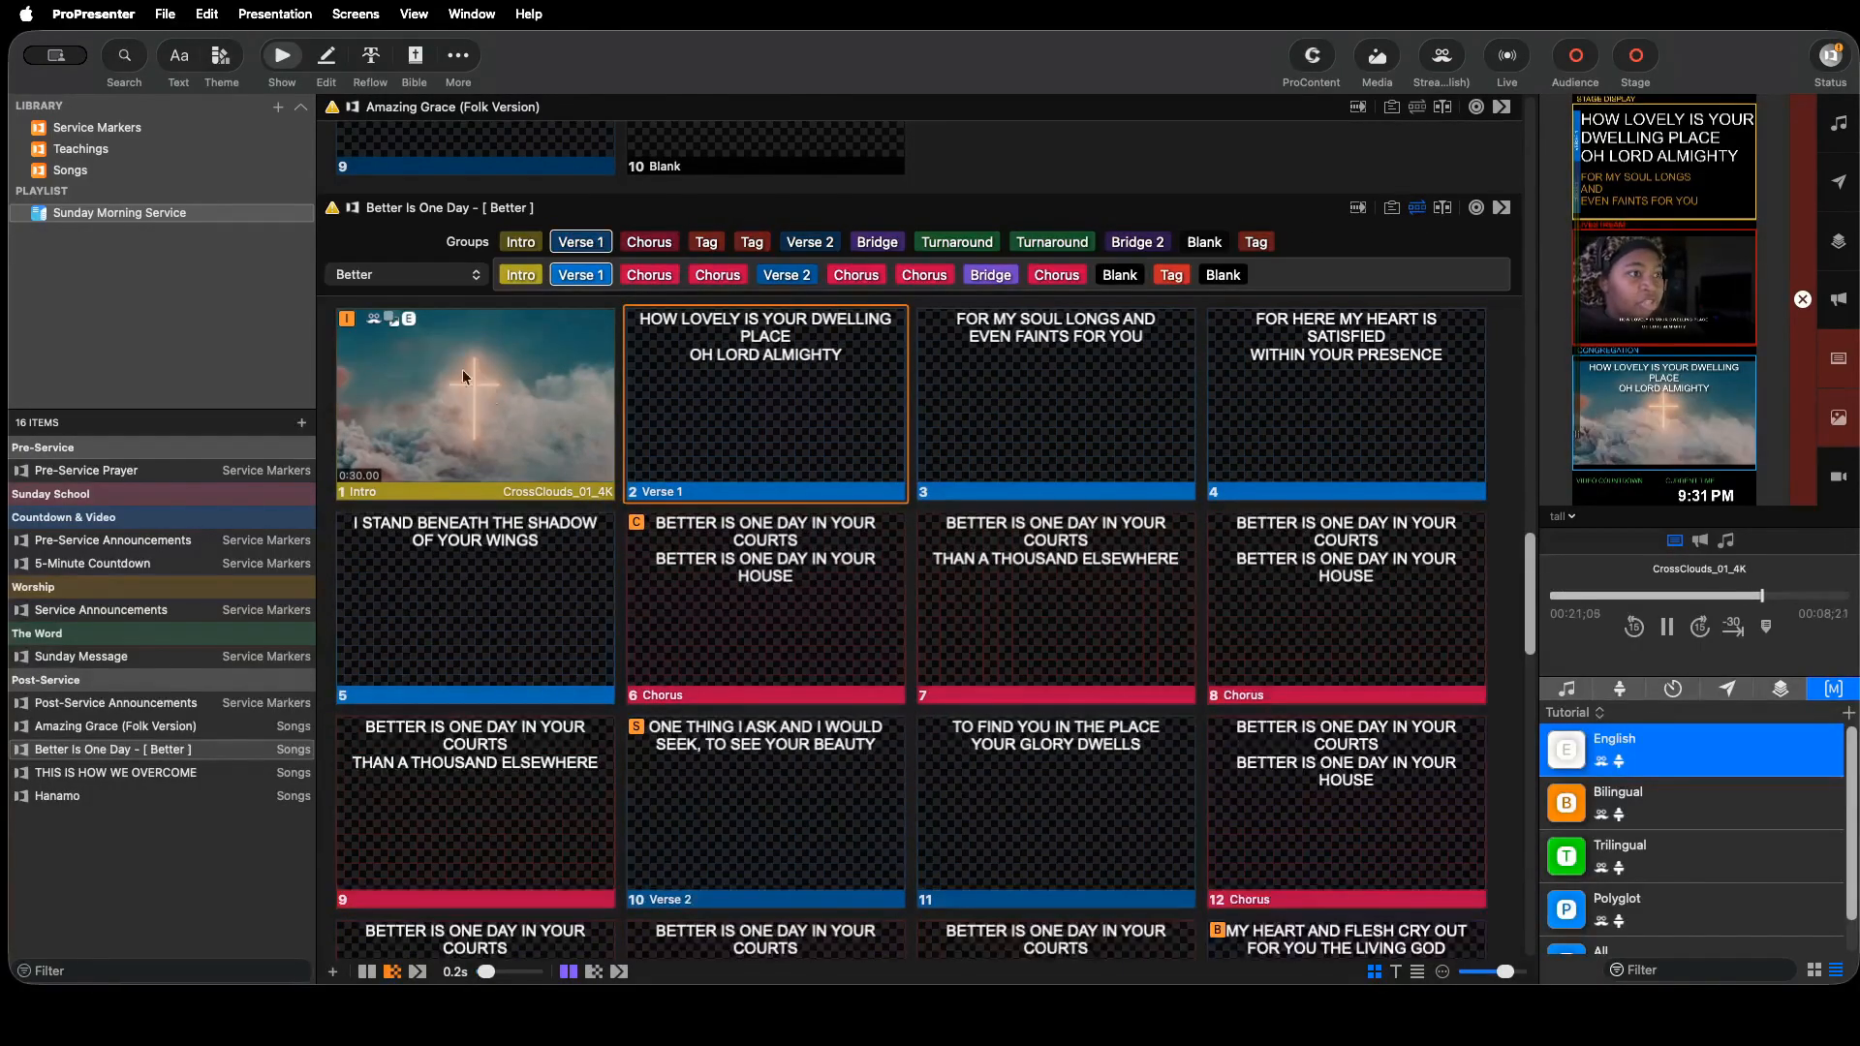
- Apply the Bilingual showing theme slide to the Better Is One Day presentation
{"action": "scroll", "coordinate": [550, 345], "scroll_direction": "down", "scroll_amount": 2}
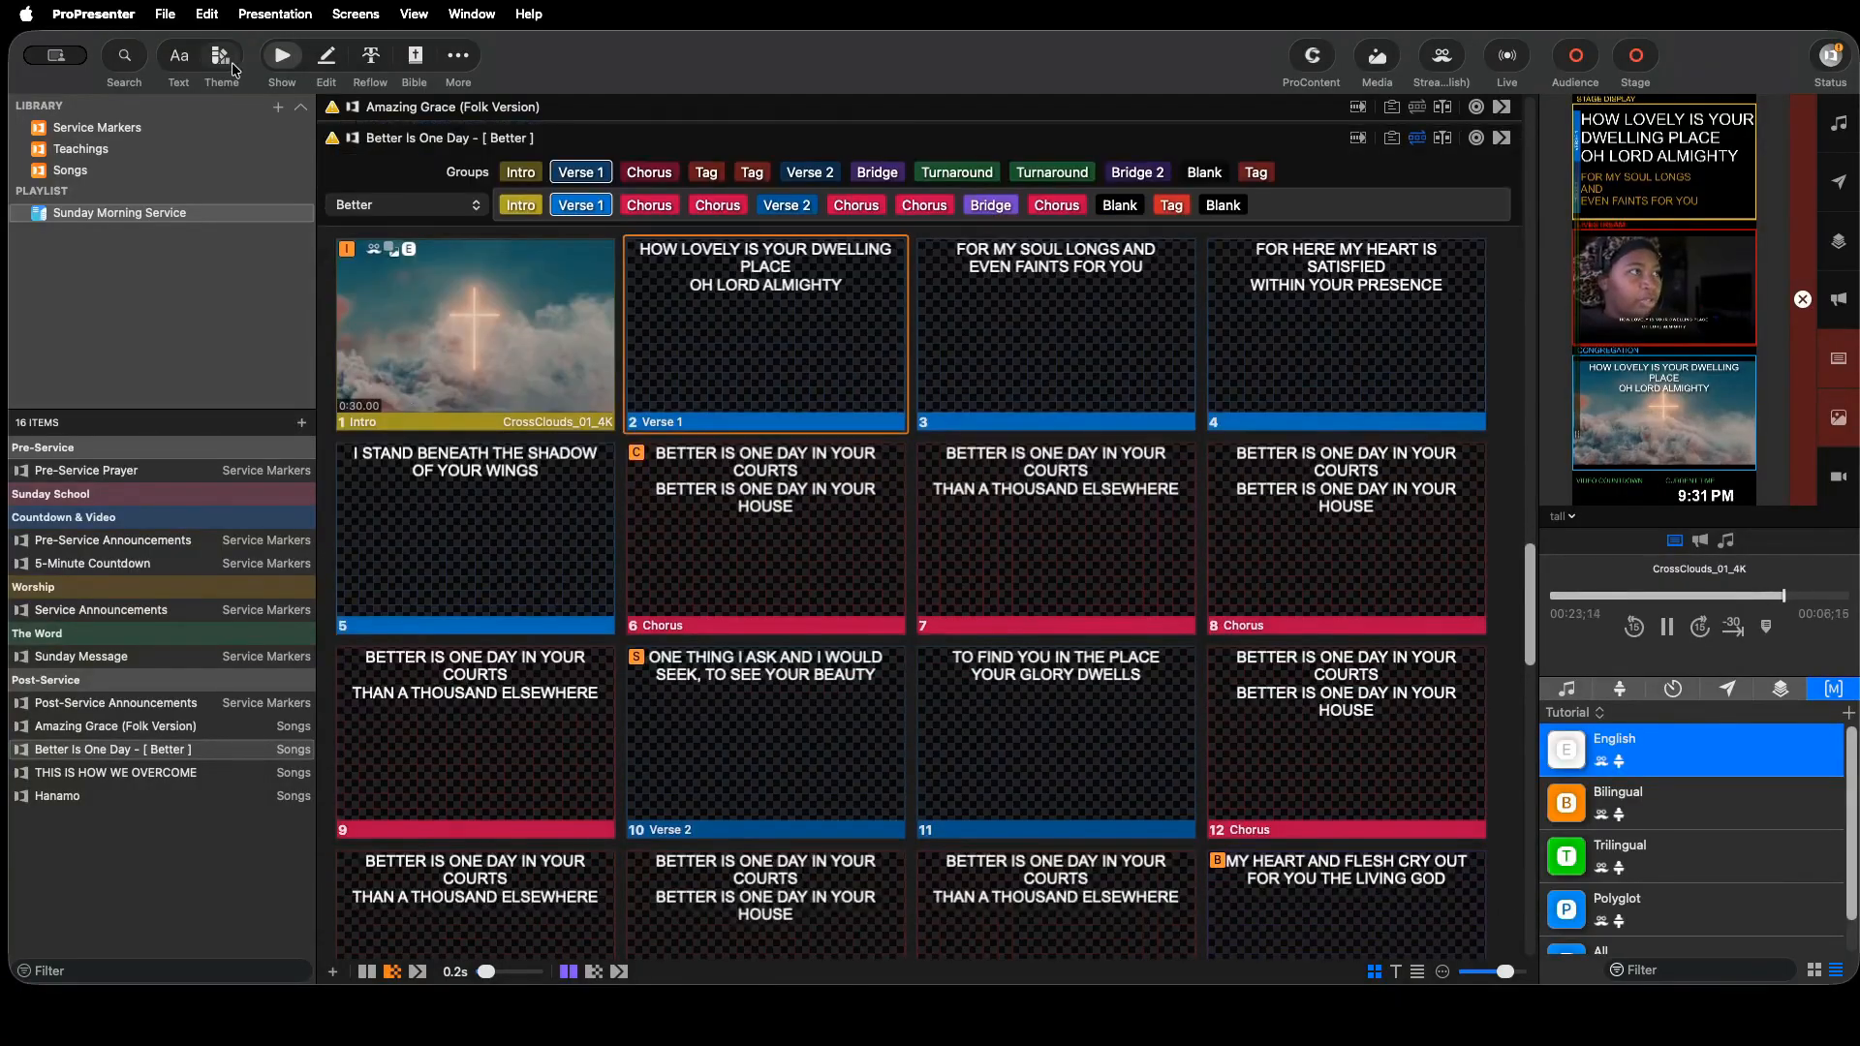
{"action": "left_click", "coordinate": [231, 62]}
{"action": "left_click", "coordinate": [716, 539]}
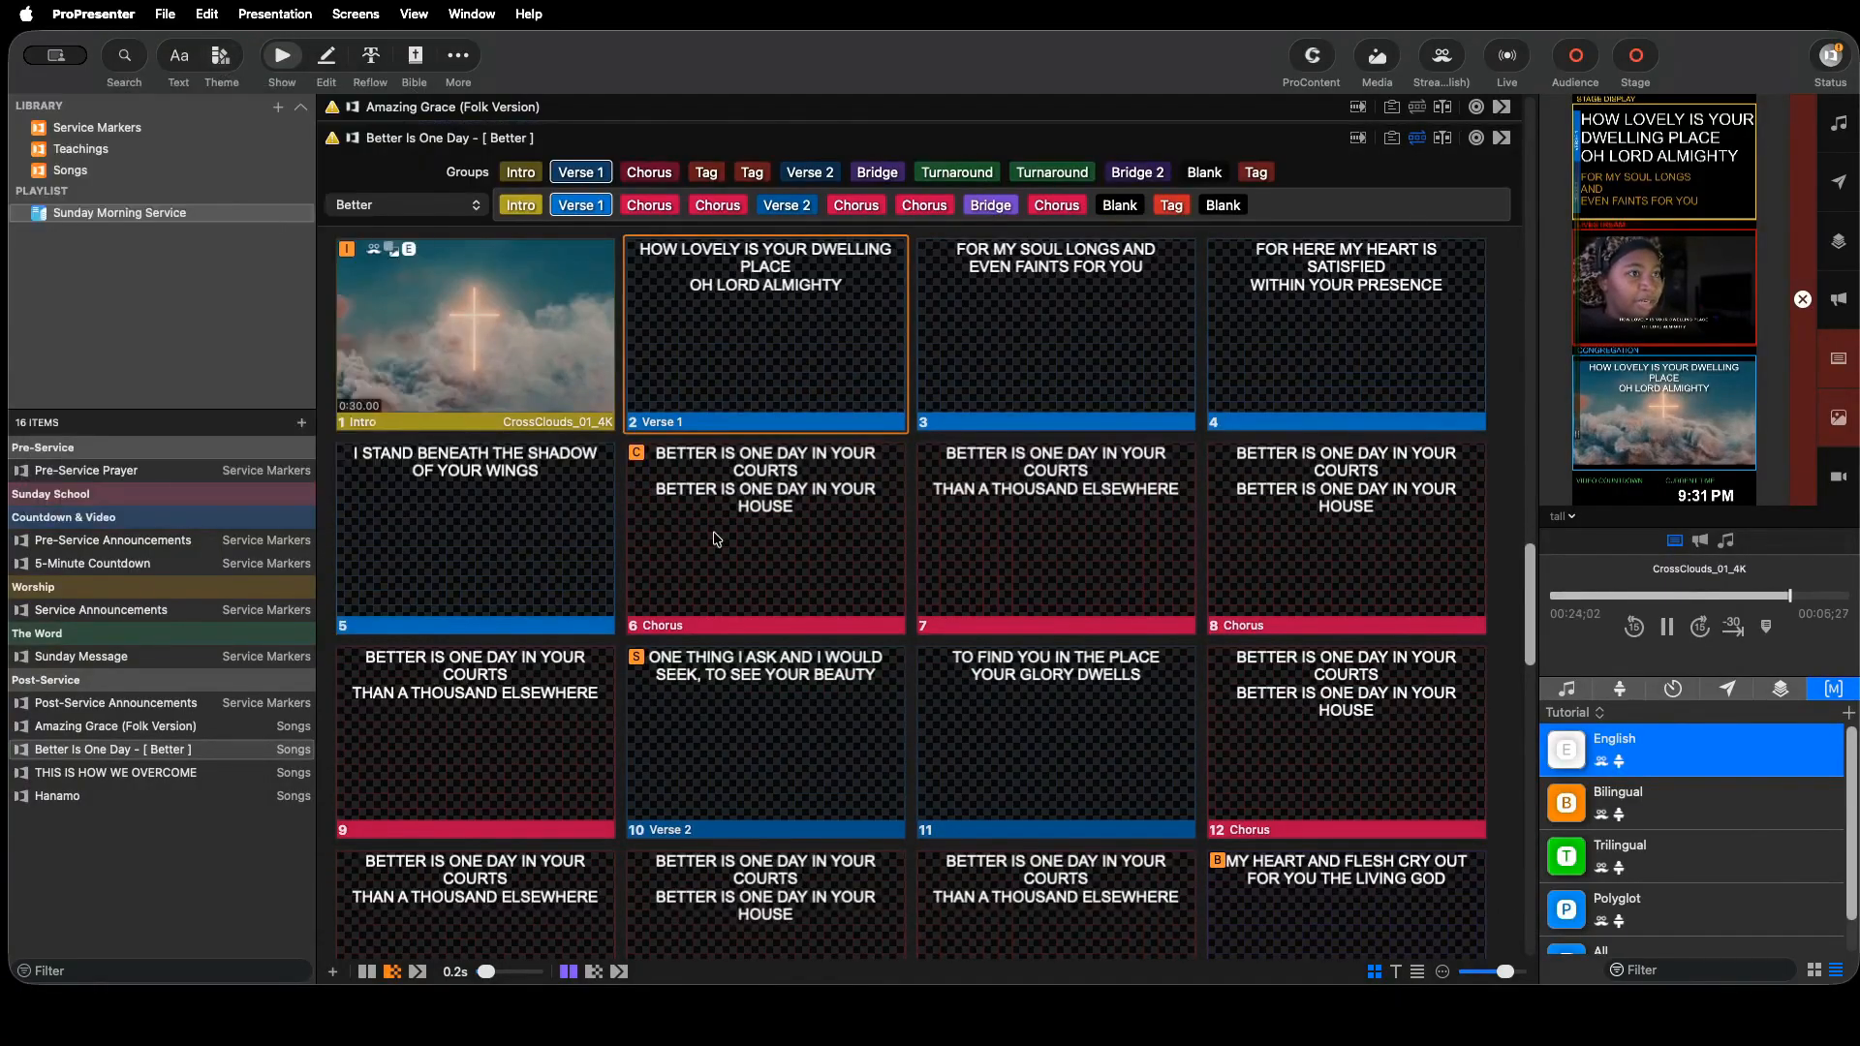
- Switch Better Is One Day back to the Master arrangement and check the lyrics on all its slides
{"action": "scroll", "coordinate": [542, 387], "scroll_direction": "up", "scroll_amount": 3}
{"action": "left_click", "coordinate": [420, 237]}
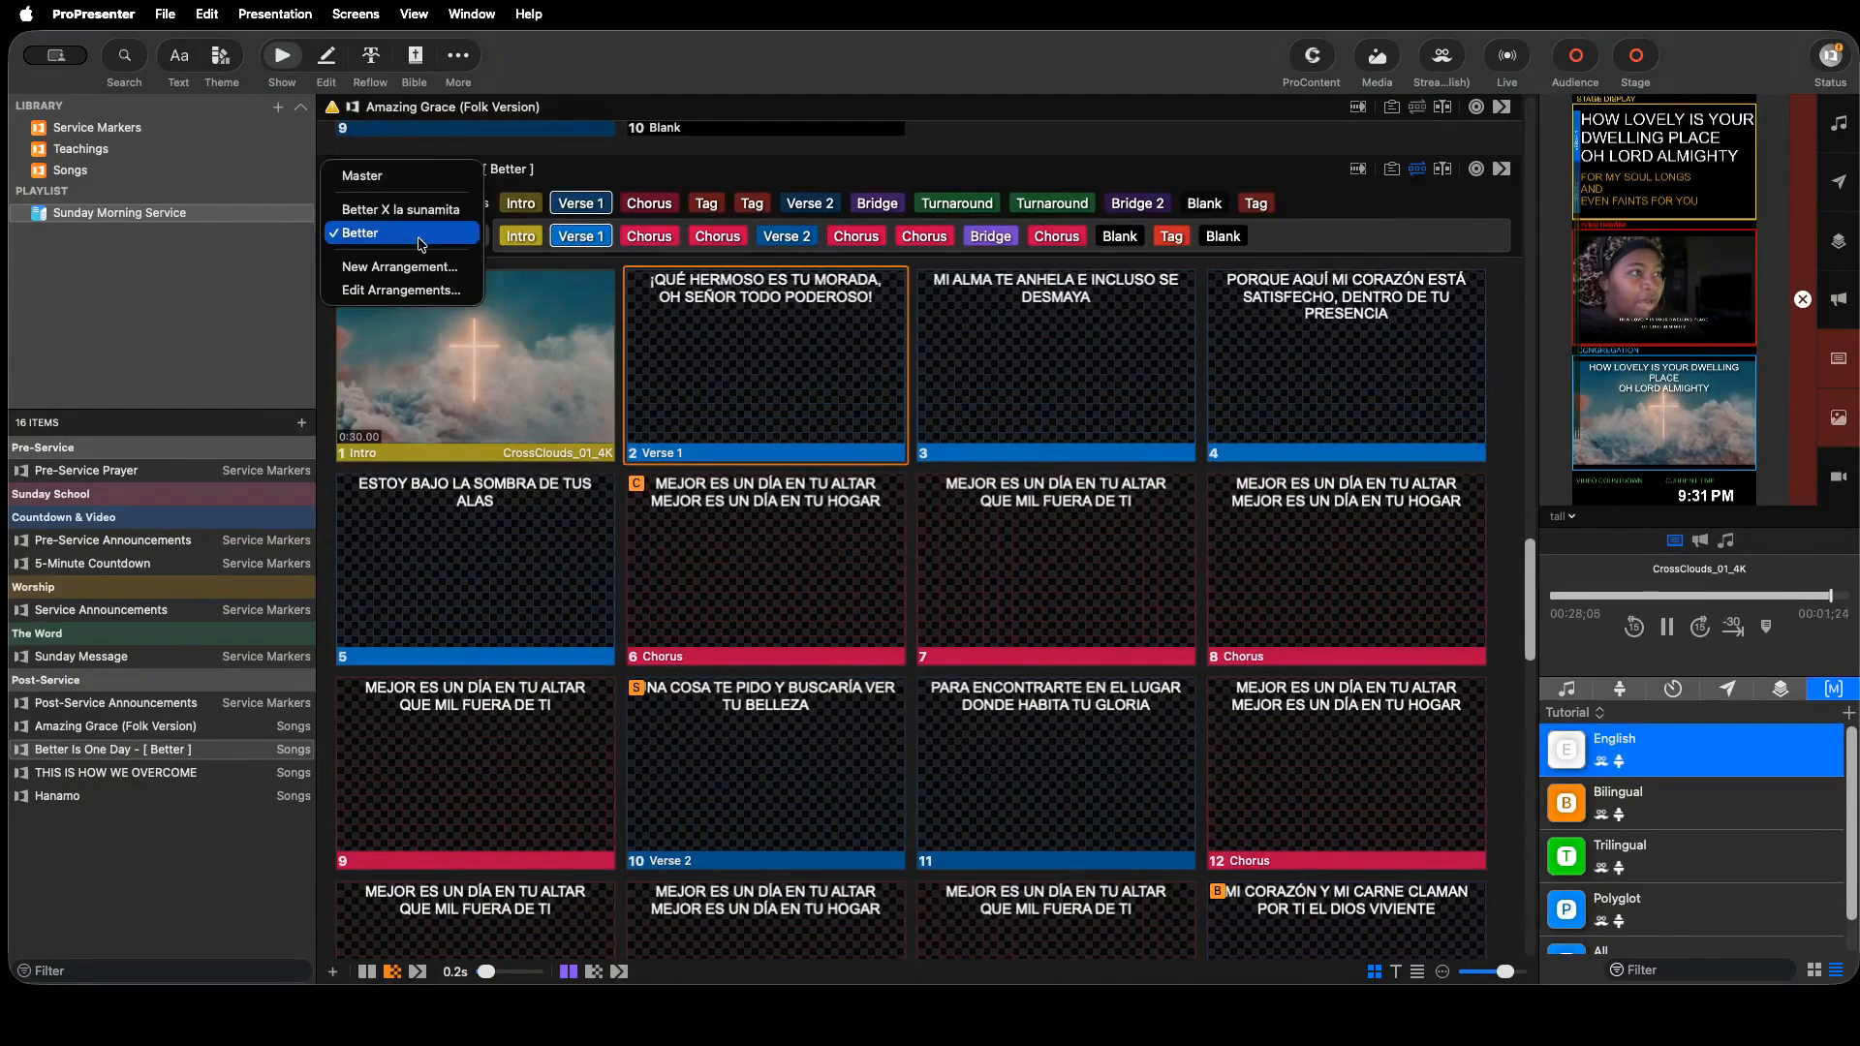
{"action": "left_click", "coordinate": [419, 179]}
{"action": "scroll", "coordinate": [852, 731], "scroll_direction": "down", "scroll_amount": 2}
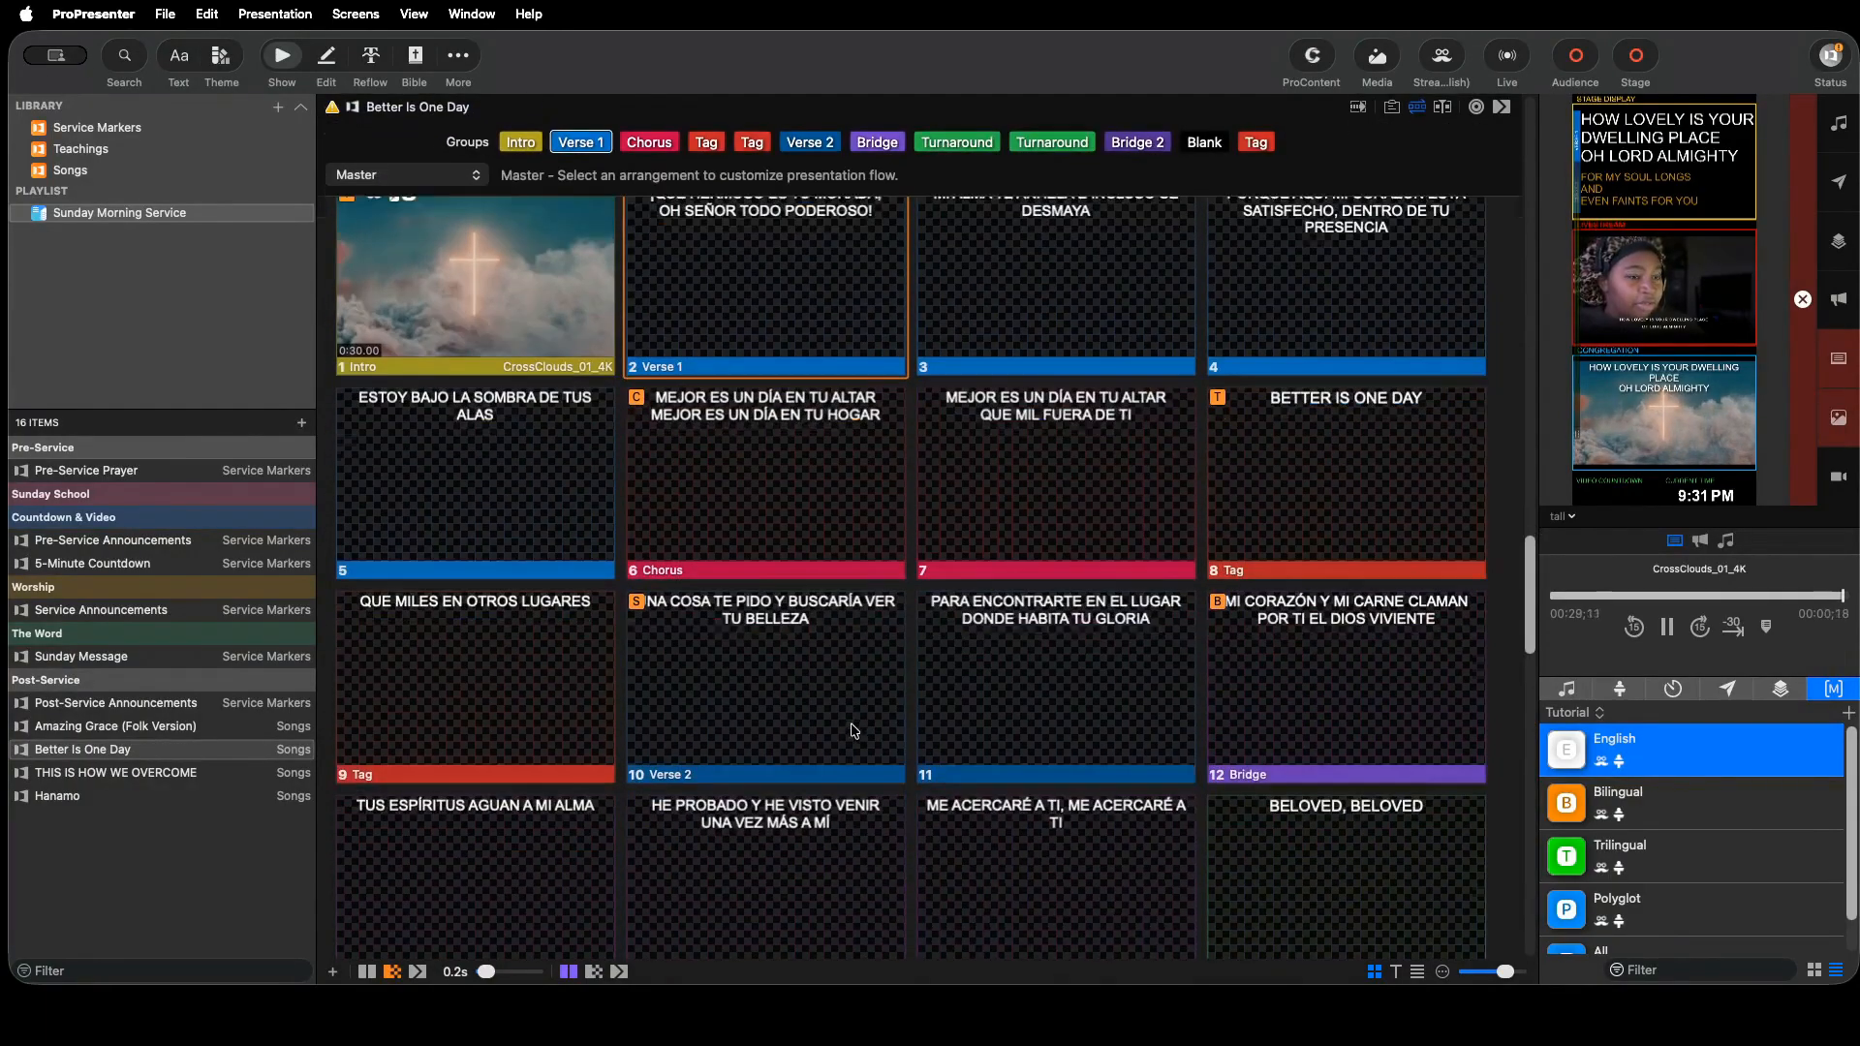
{"action": "scroll", "coordinate": [852, 731], "scroll_direction": "down", "scroll_amount": 5}
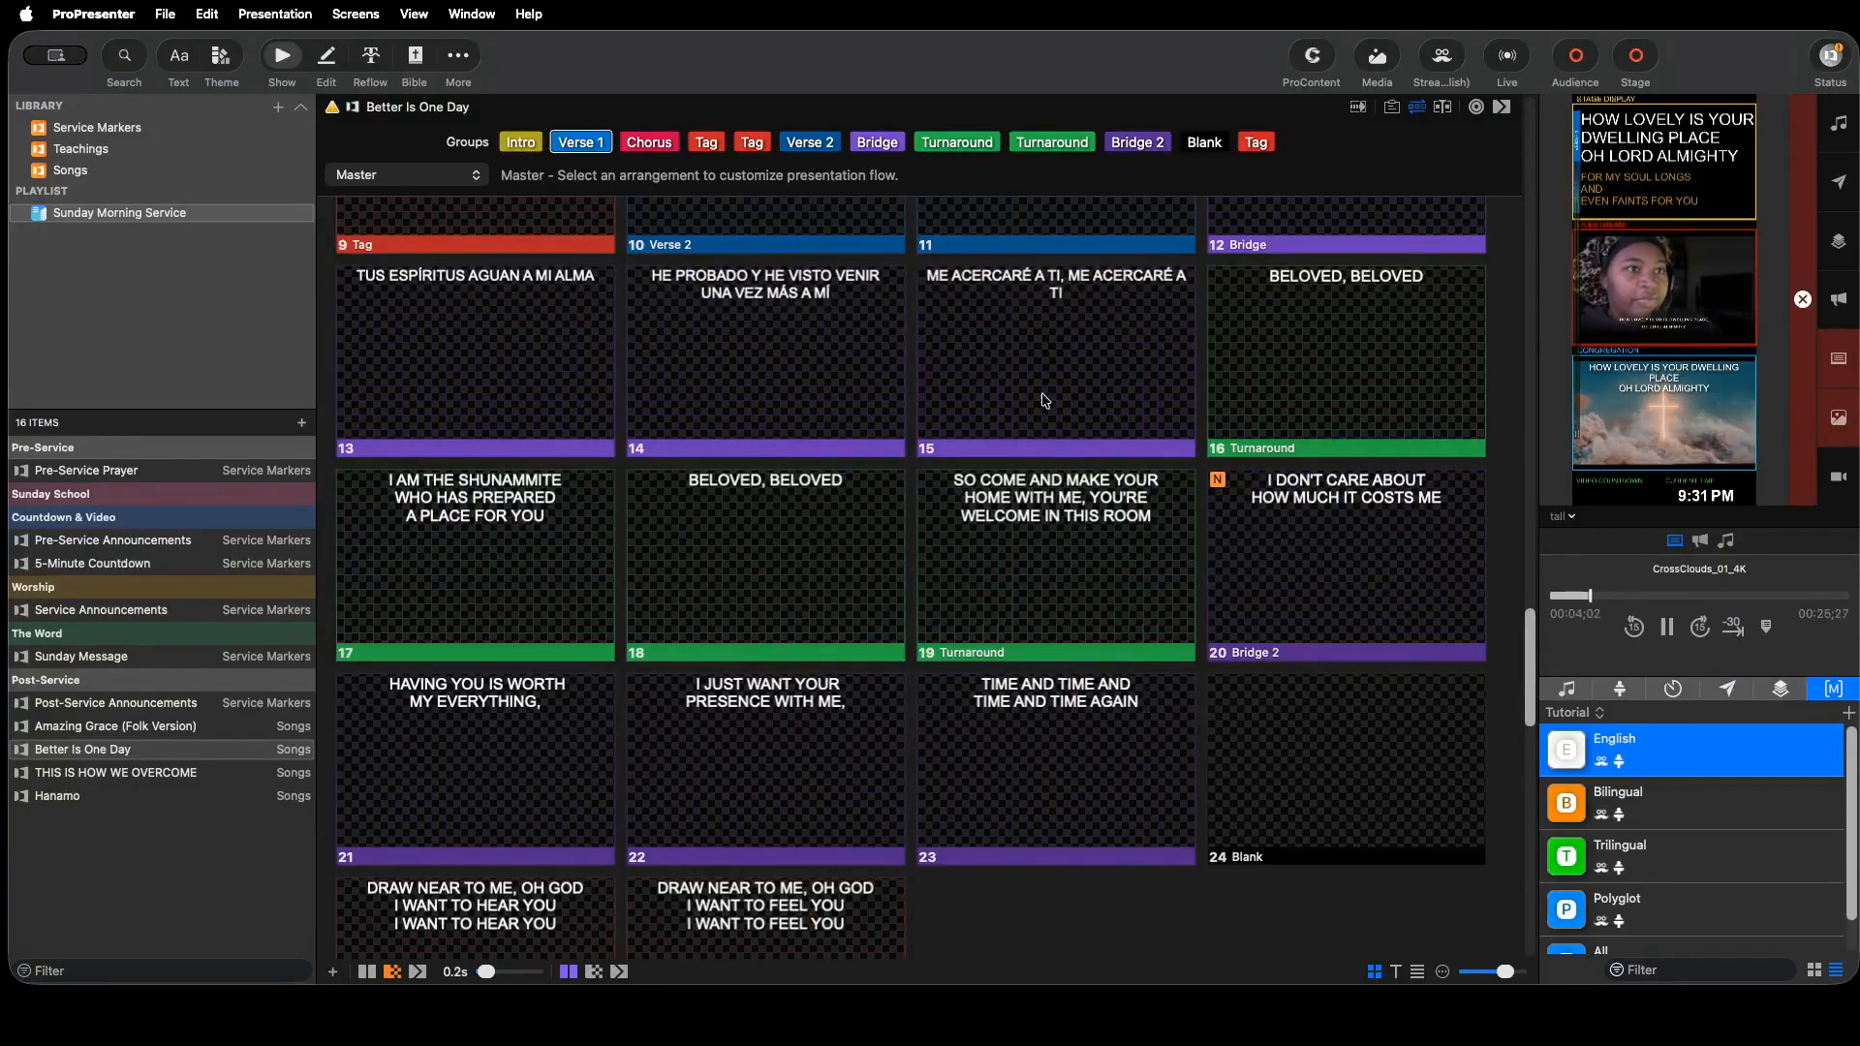
{"action": "scroll", "coordinate": [1045, 400], "scroll_direction": "up", "scroll_amount": 5}
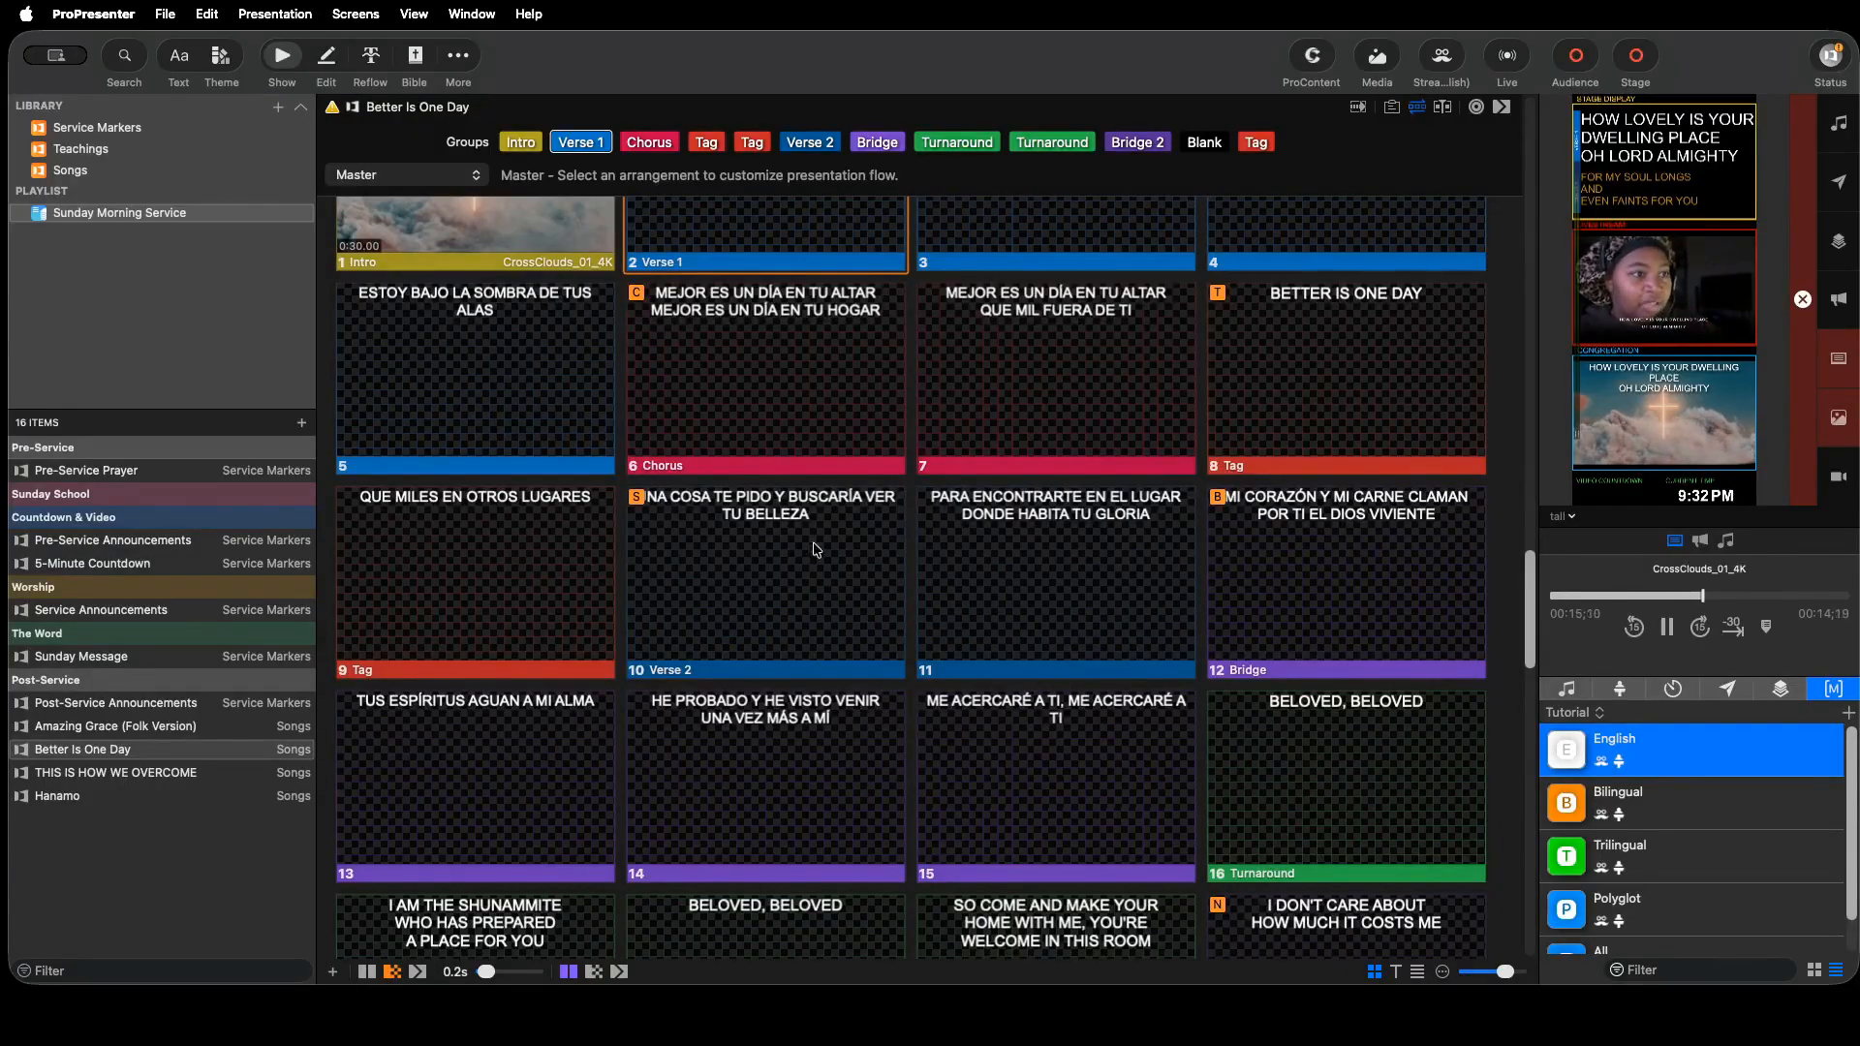
- Open the first Verse 2 slide in the editor and inspect its Trilingual and Bilingual text objects
{"action": "right_click", "coordinate": [818, 622]}
{"action": "left_click", "coordinate": [857, 636]}
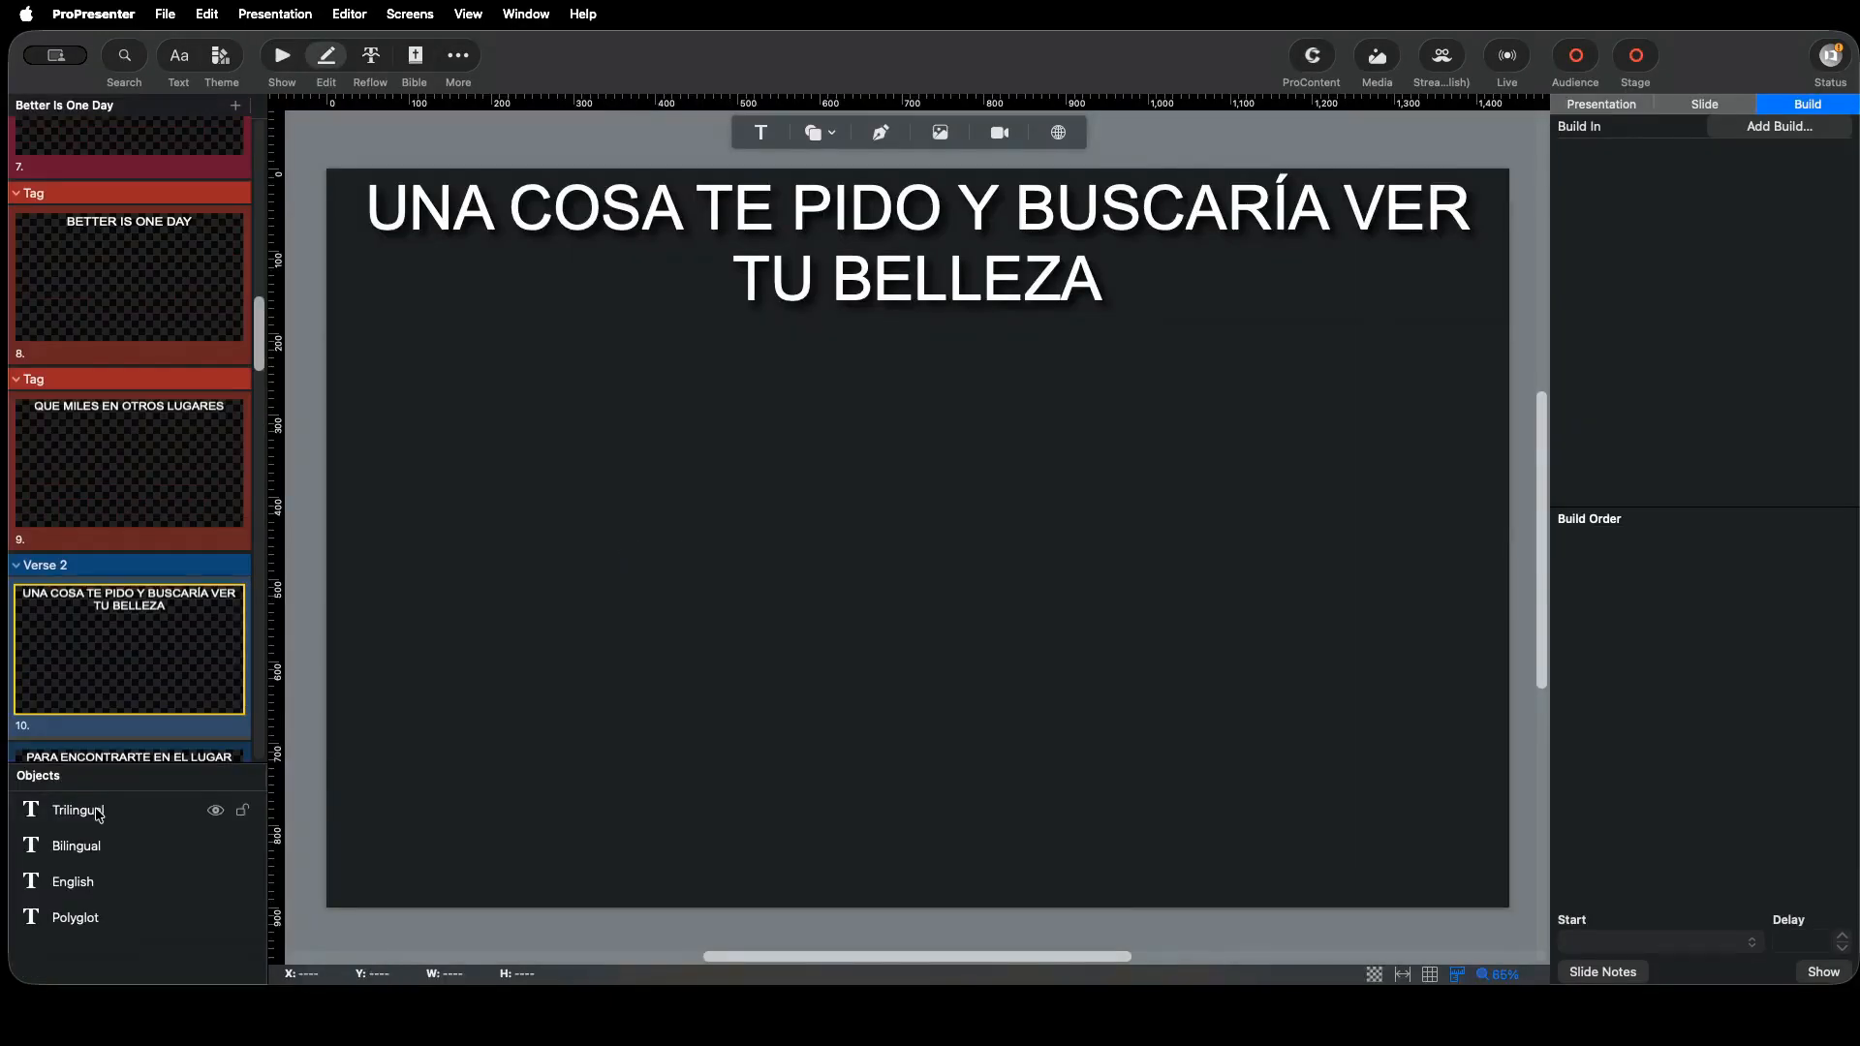
{"action": "scroll", "coordinate": [805, 623], "scroll_direction": "down", "scroll_amount": 10}
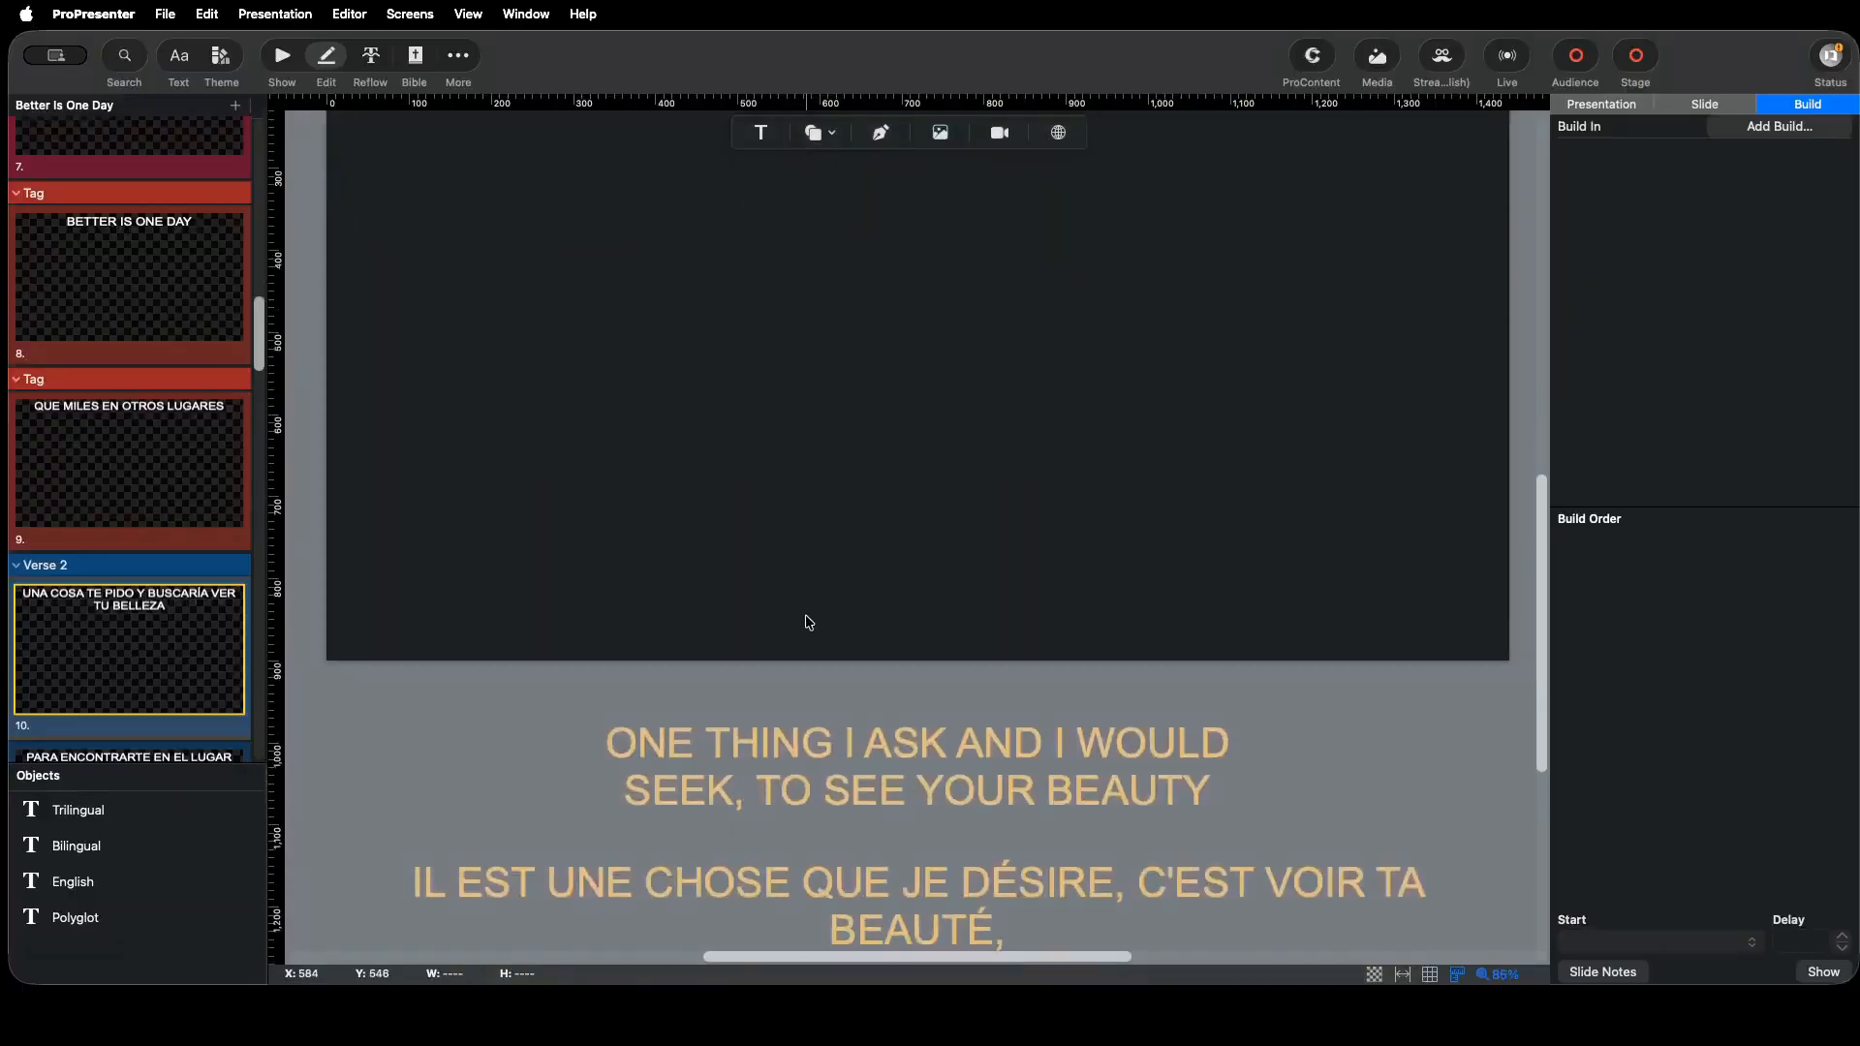
{"action": "left_click", "coordinate": [909, 840]}
{"action": "scroll", "coordinate": [908, 840], "scroll_direction": "up", "scroll_amount": 10}
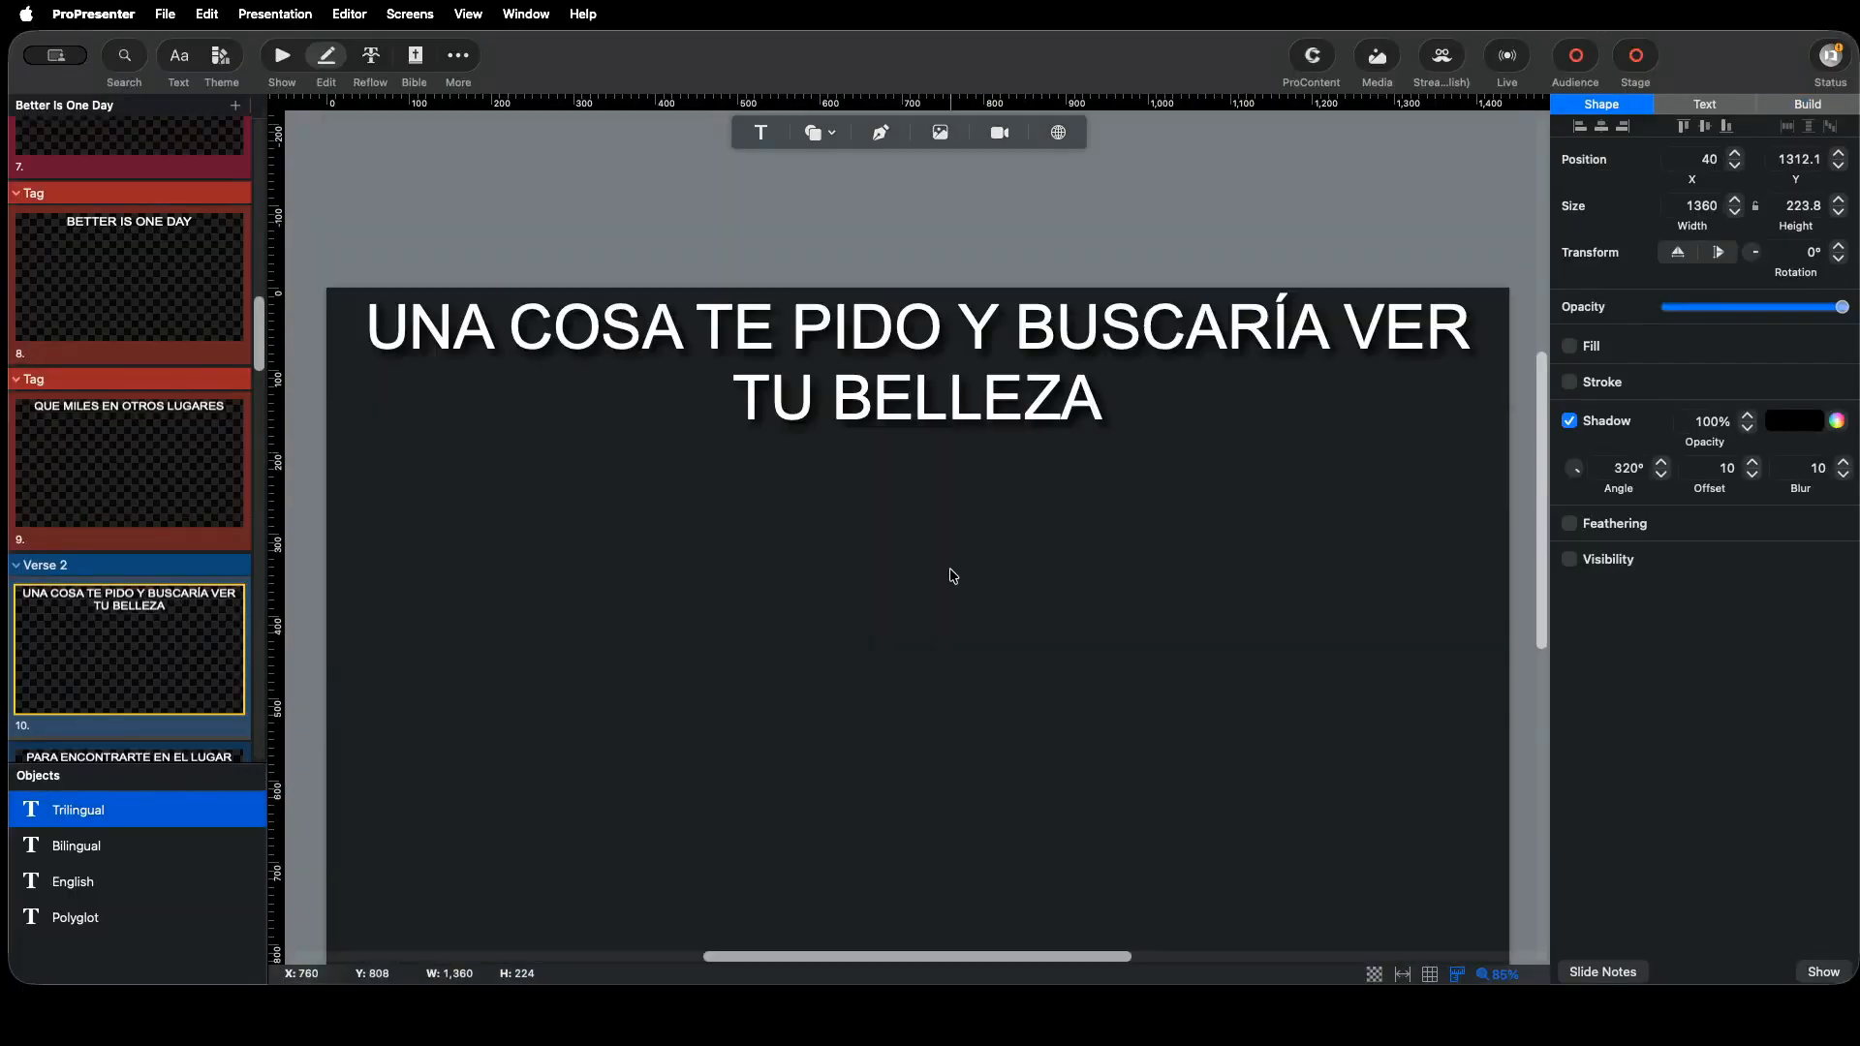
{"action": "left_click", "coordinate": [828, 426]}
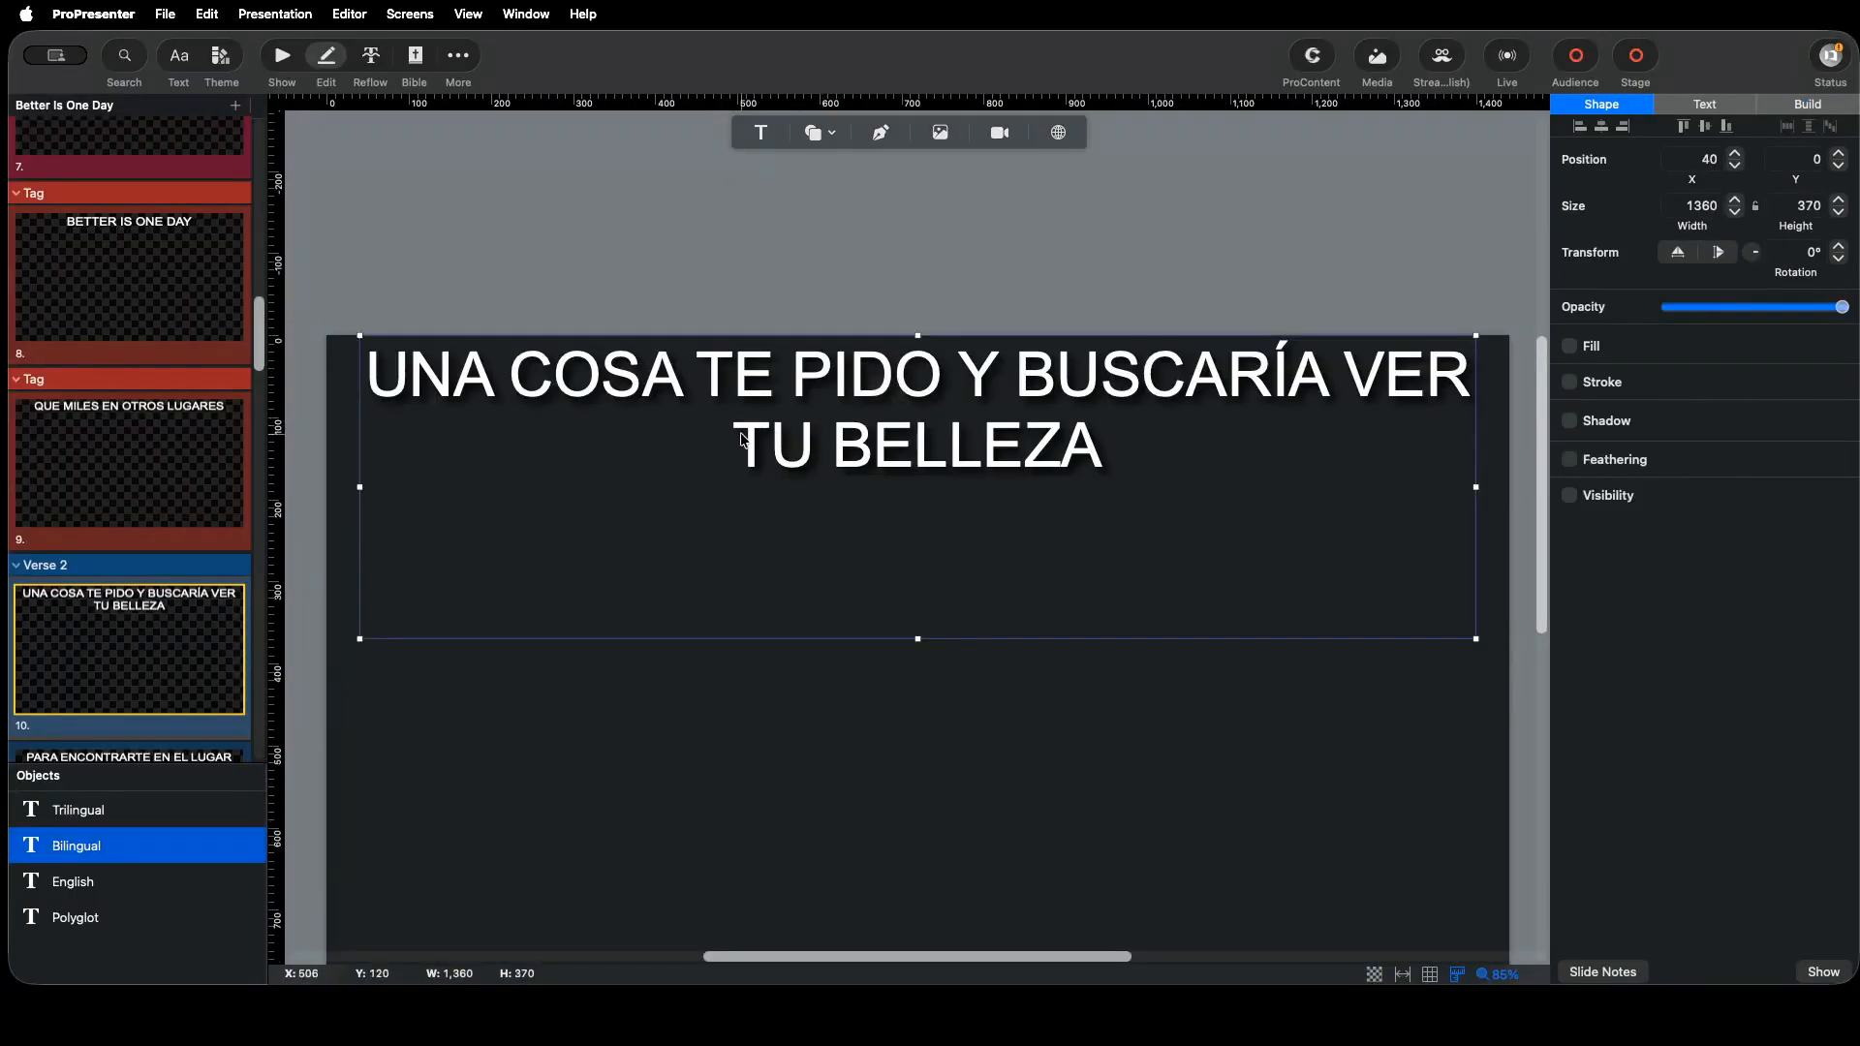
- Open Better Is One Day in the Reflow editor and read through the Spanish lyrics of all its slides
{"action": "left_click", "coordinate": [285, 61]}
{"action": "left_click", "coordinate": [370, 55]}
{"action": "scroll", "coordinate": [702, 525], "scroll_direction": "down", "scroll_amount": 5}
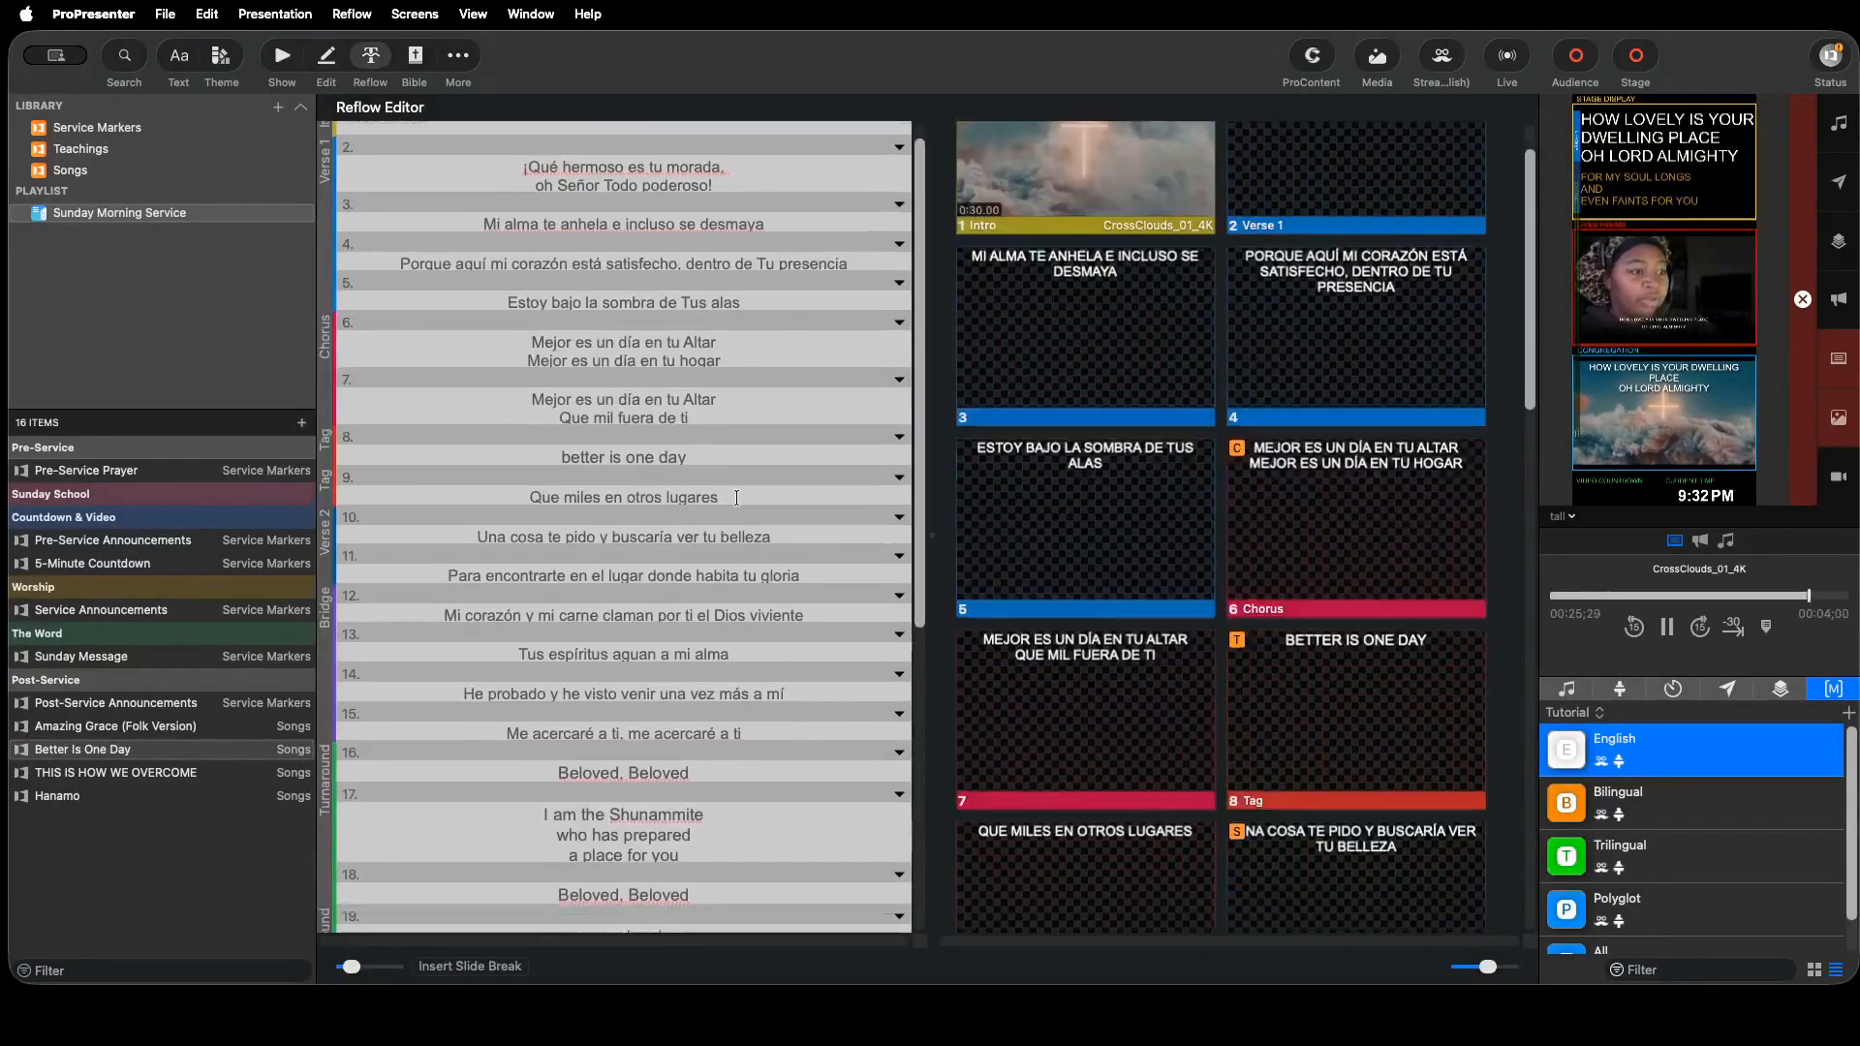
{"action": "scroll", "coordinate": [736, 496], "scroll_direction": "up", "scroll_amount": 2}
{"action": "scroll", "coordinate": [678, 412], "scroll_direction": "down", "scroll_amount": 2}
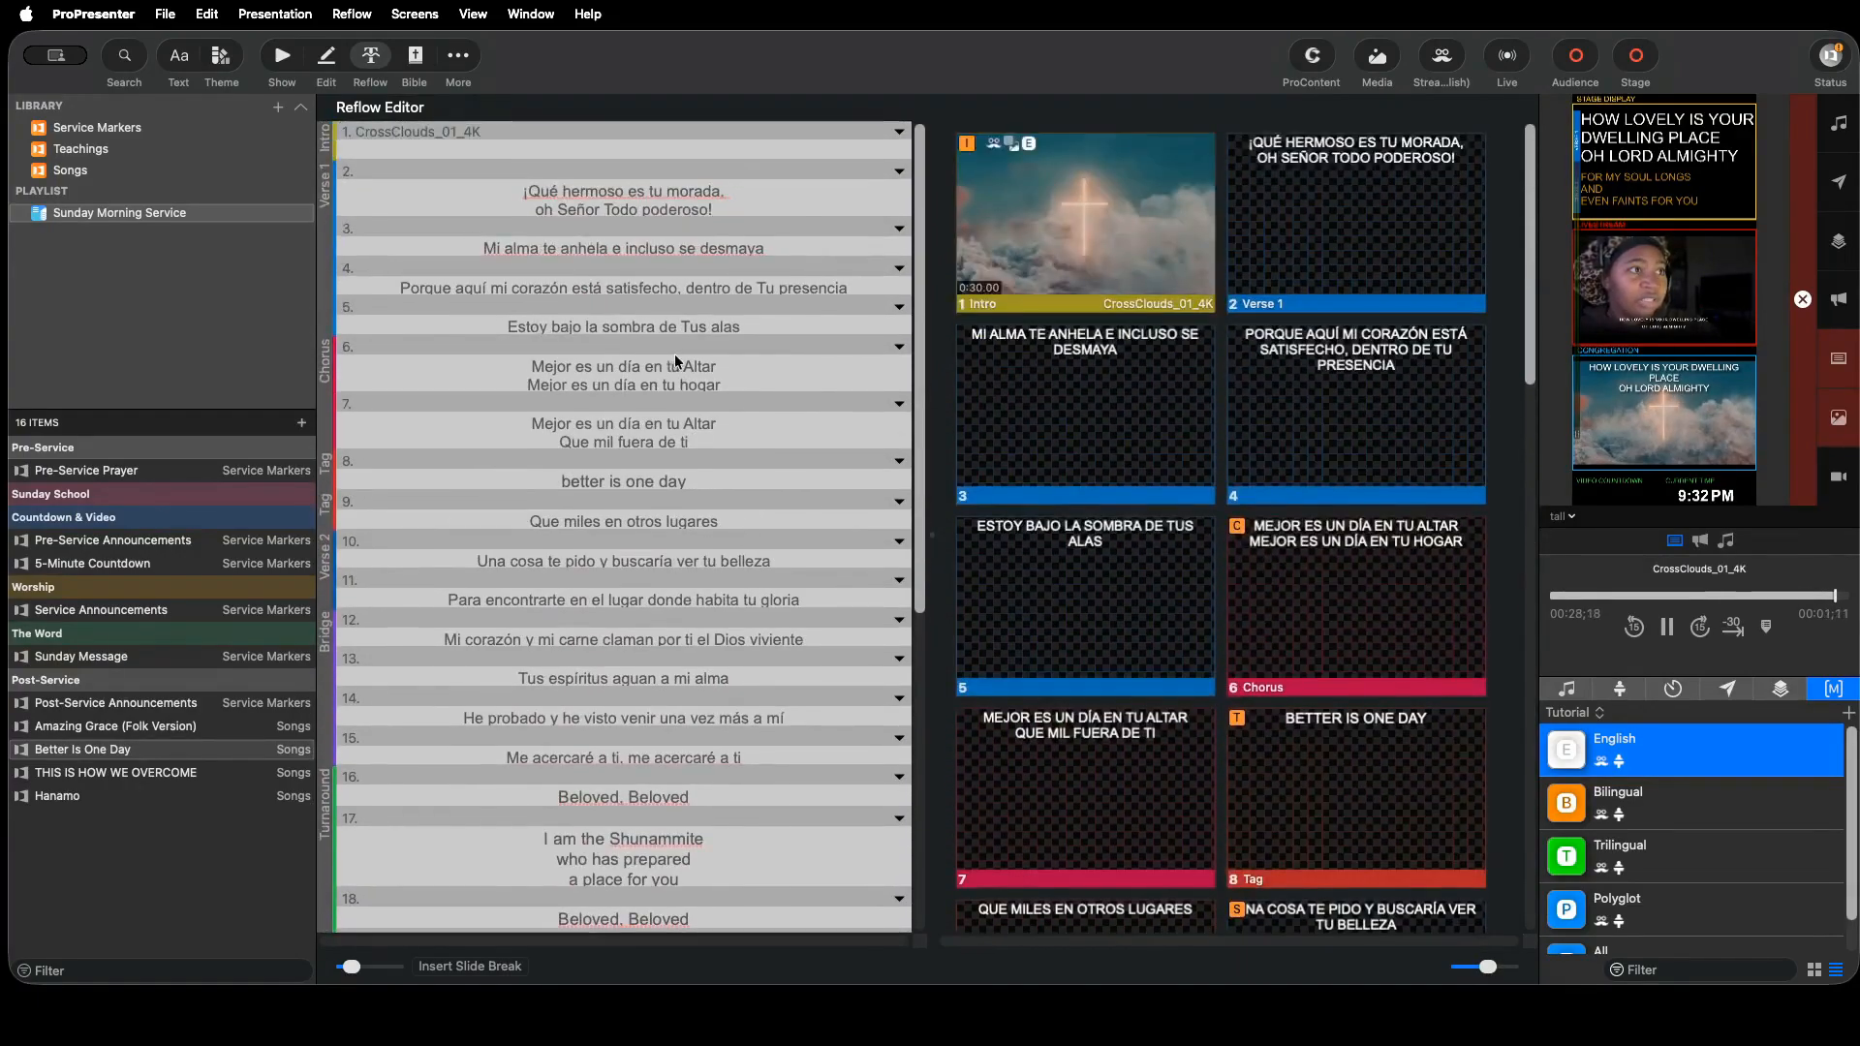
{"action": "scroll", "coordinate": [631, 424], "scroll_direction": "down", "scroll_amount": 1}
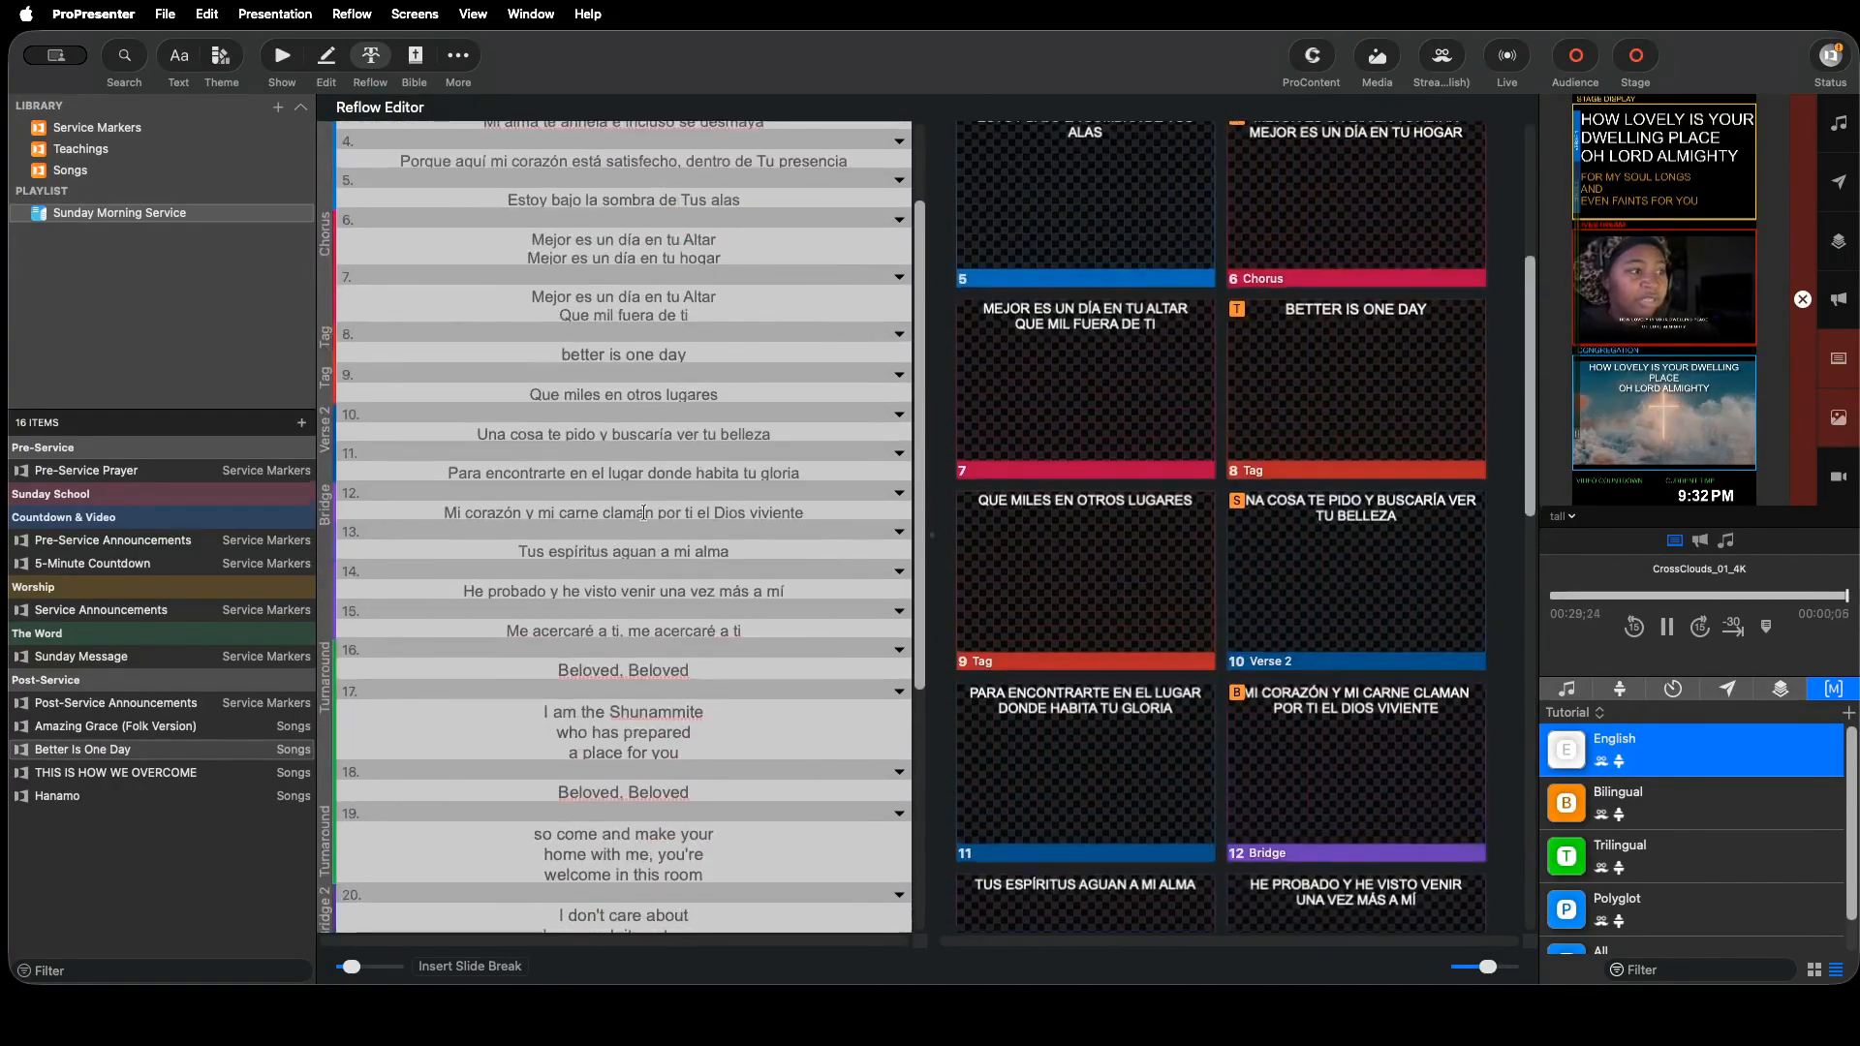
{"action": "scroll", "coordinate": [712, 540], "scroll_direction": "down", "scroll_amount": 5}
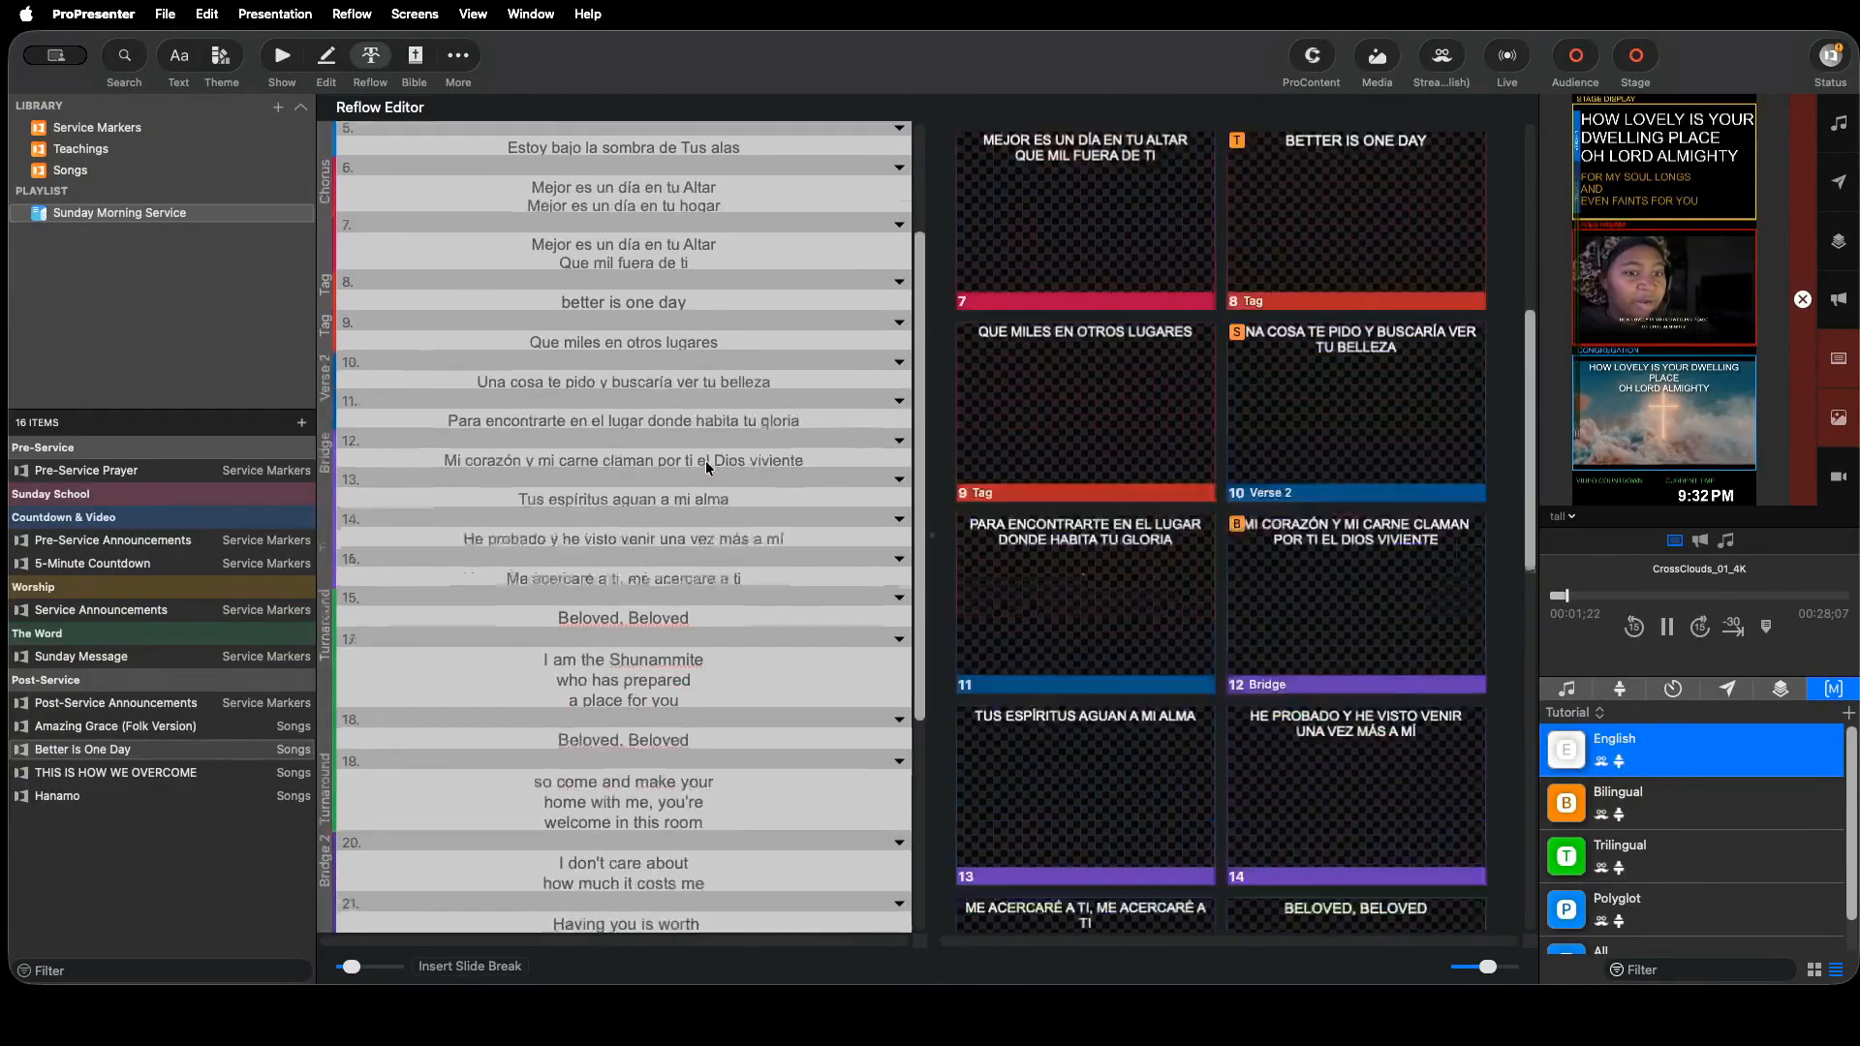
- Open the first Turnaround slide (16) in the editor and look over its text objects and the bilingual lyrics theme slides
{"action": "right_click", "coordinate": [1283, 424]}
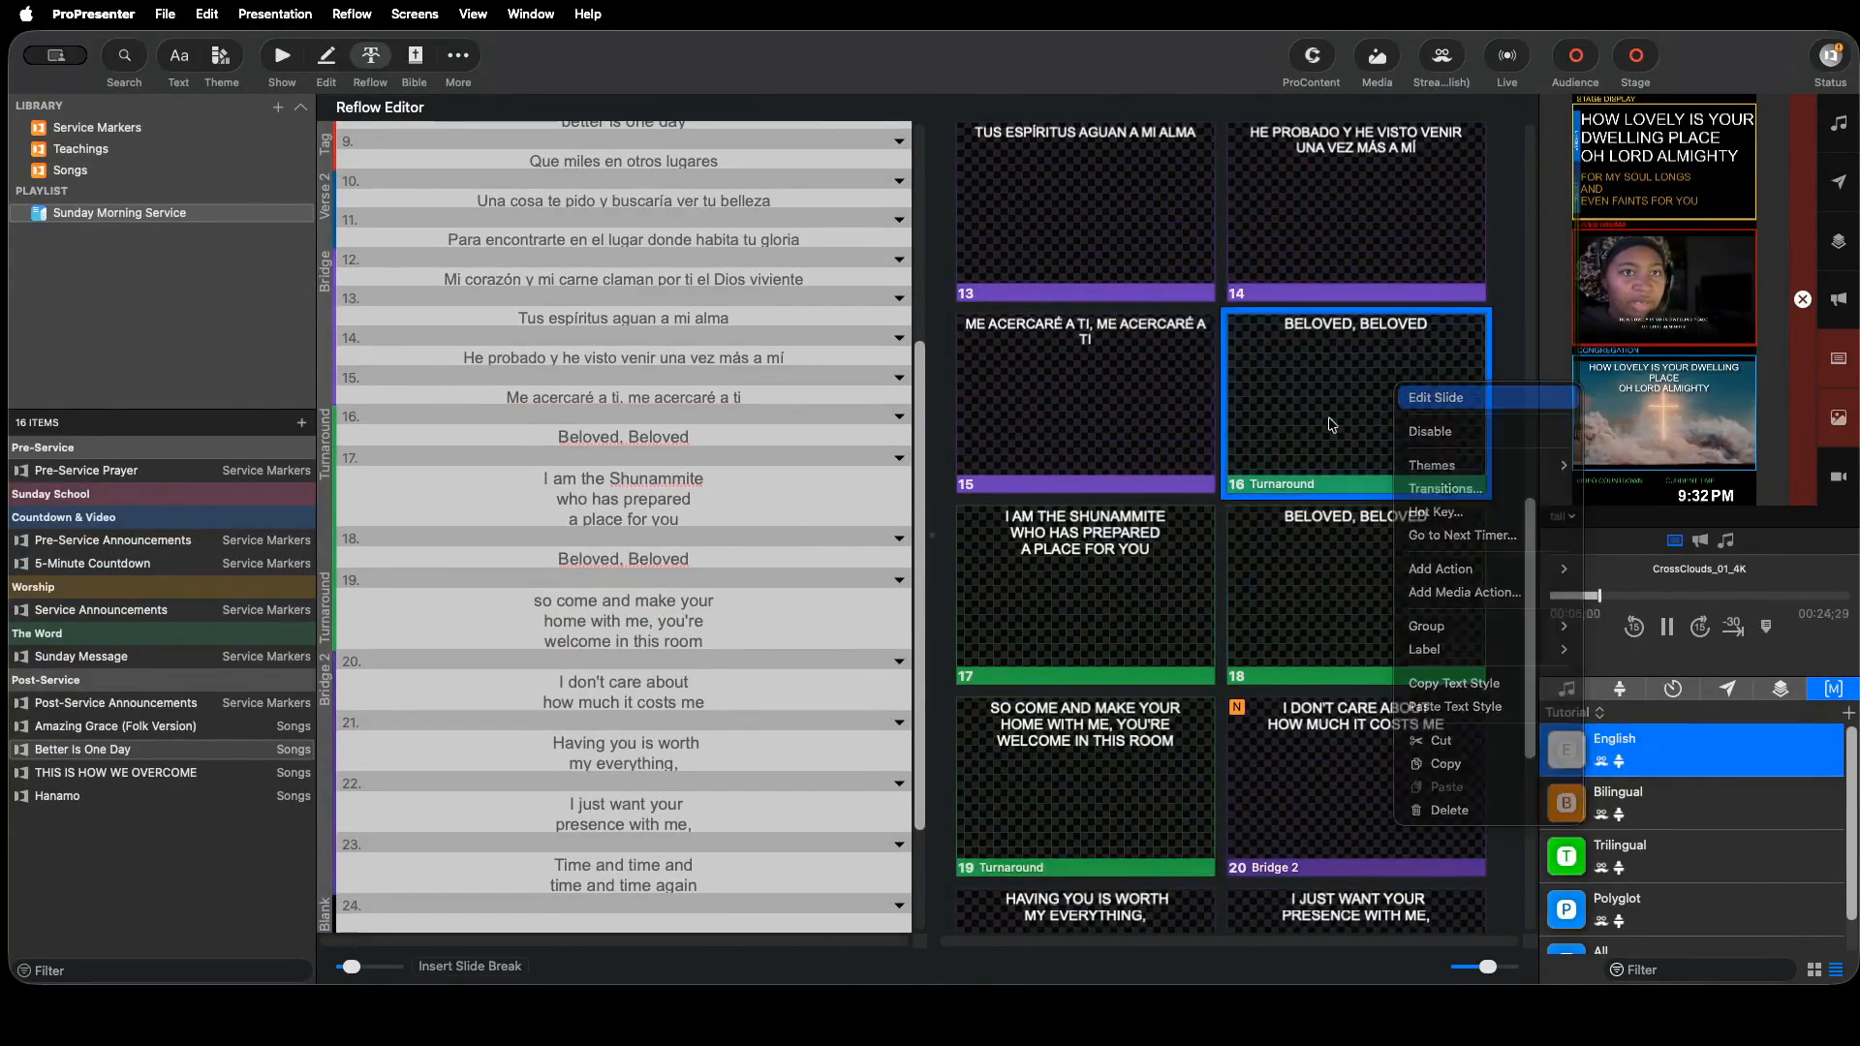
{"action": "left_click", "coordinate": [1438, 398]}
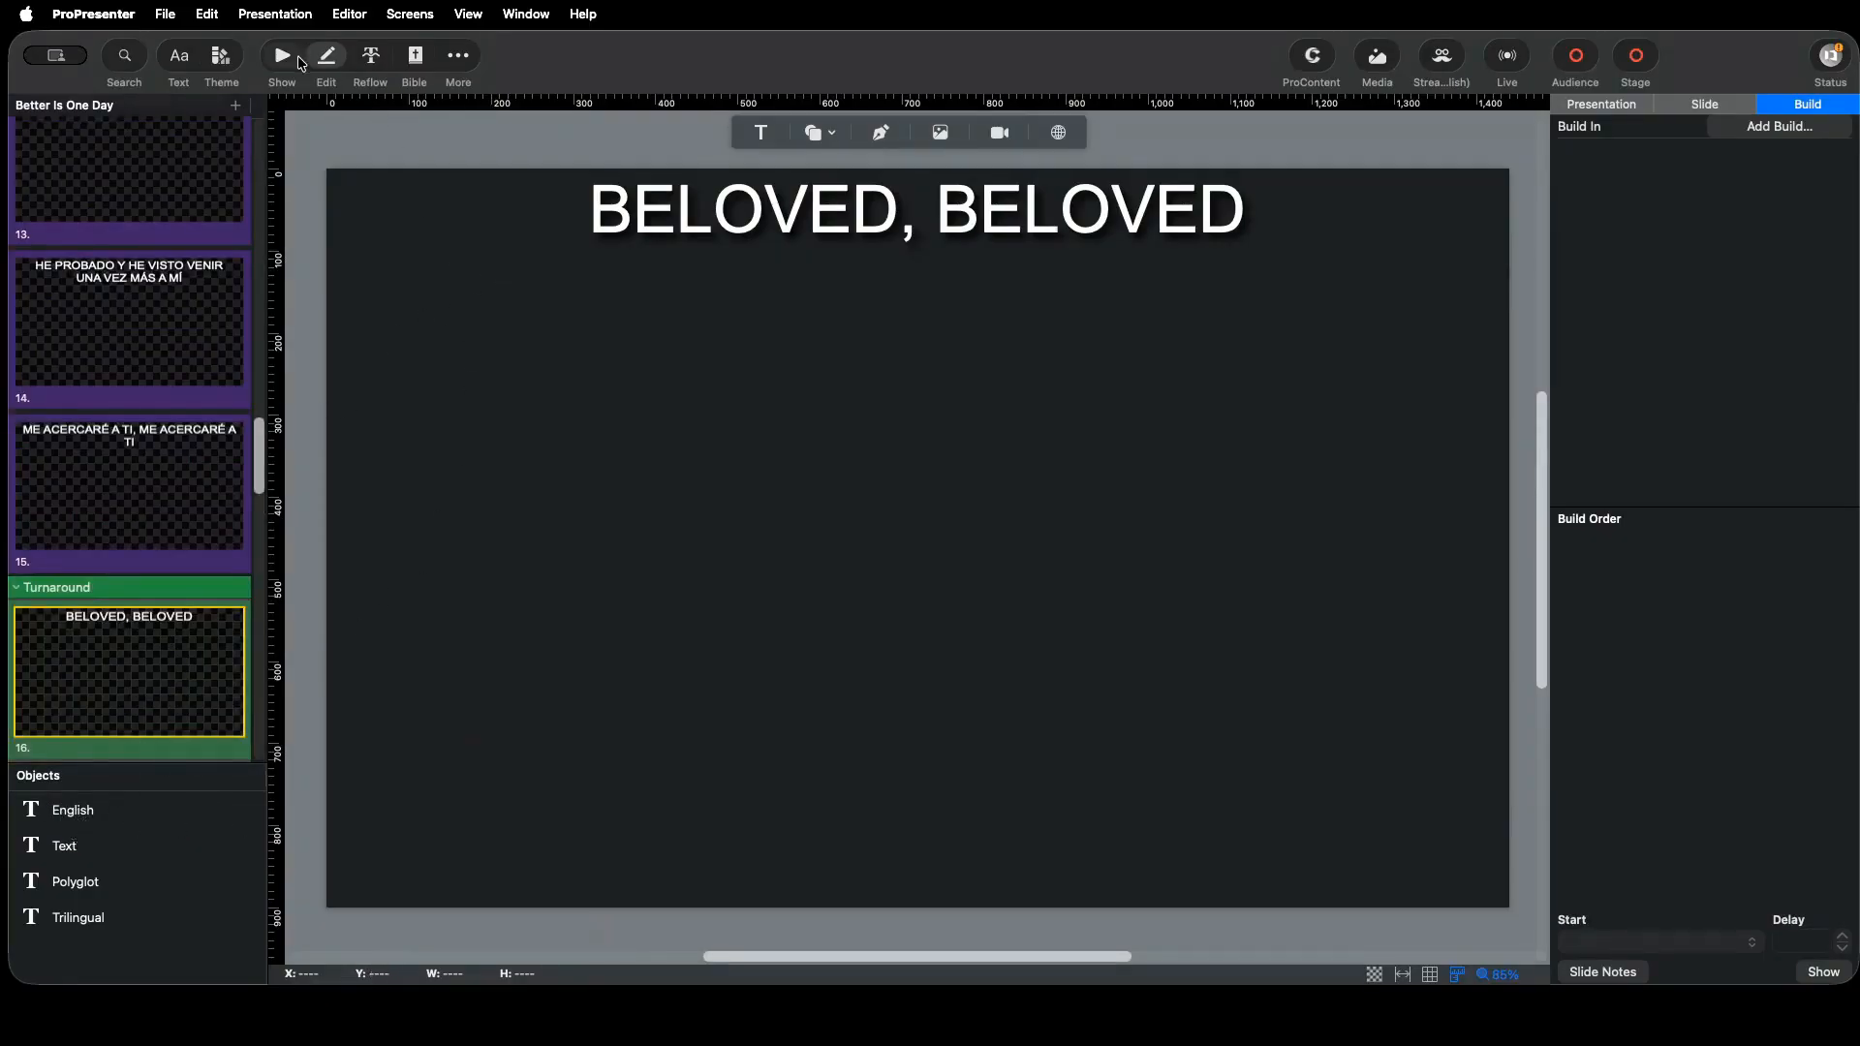
{"action": "left_click", "coordinate": [222, 60]}
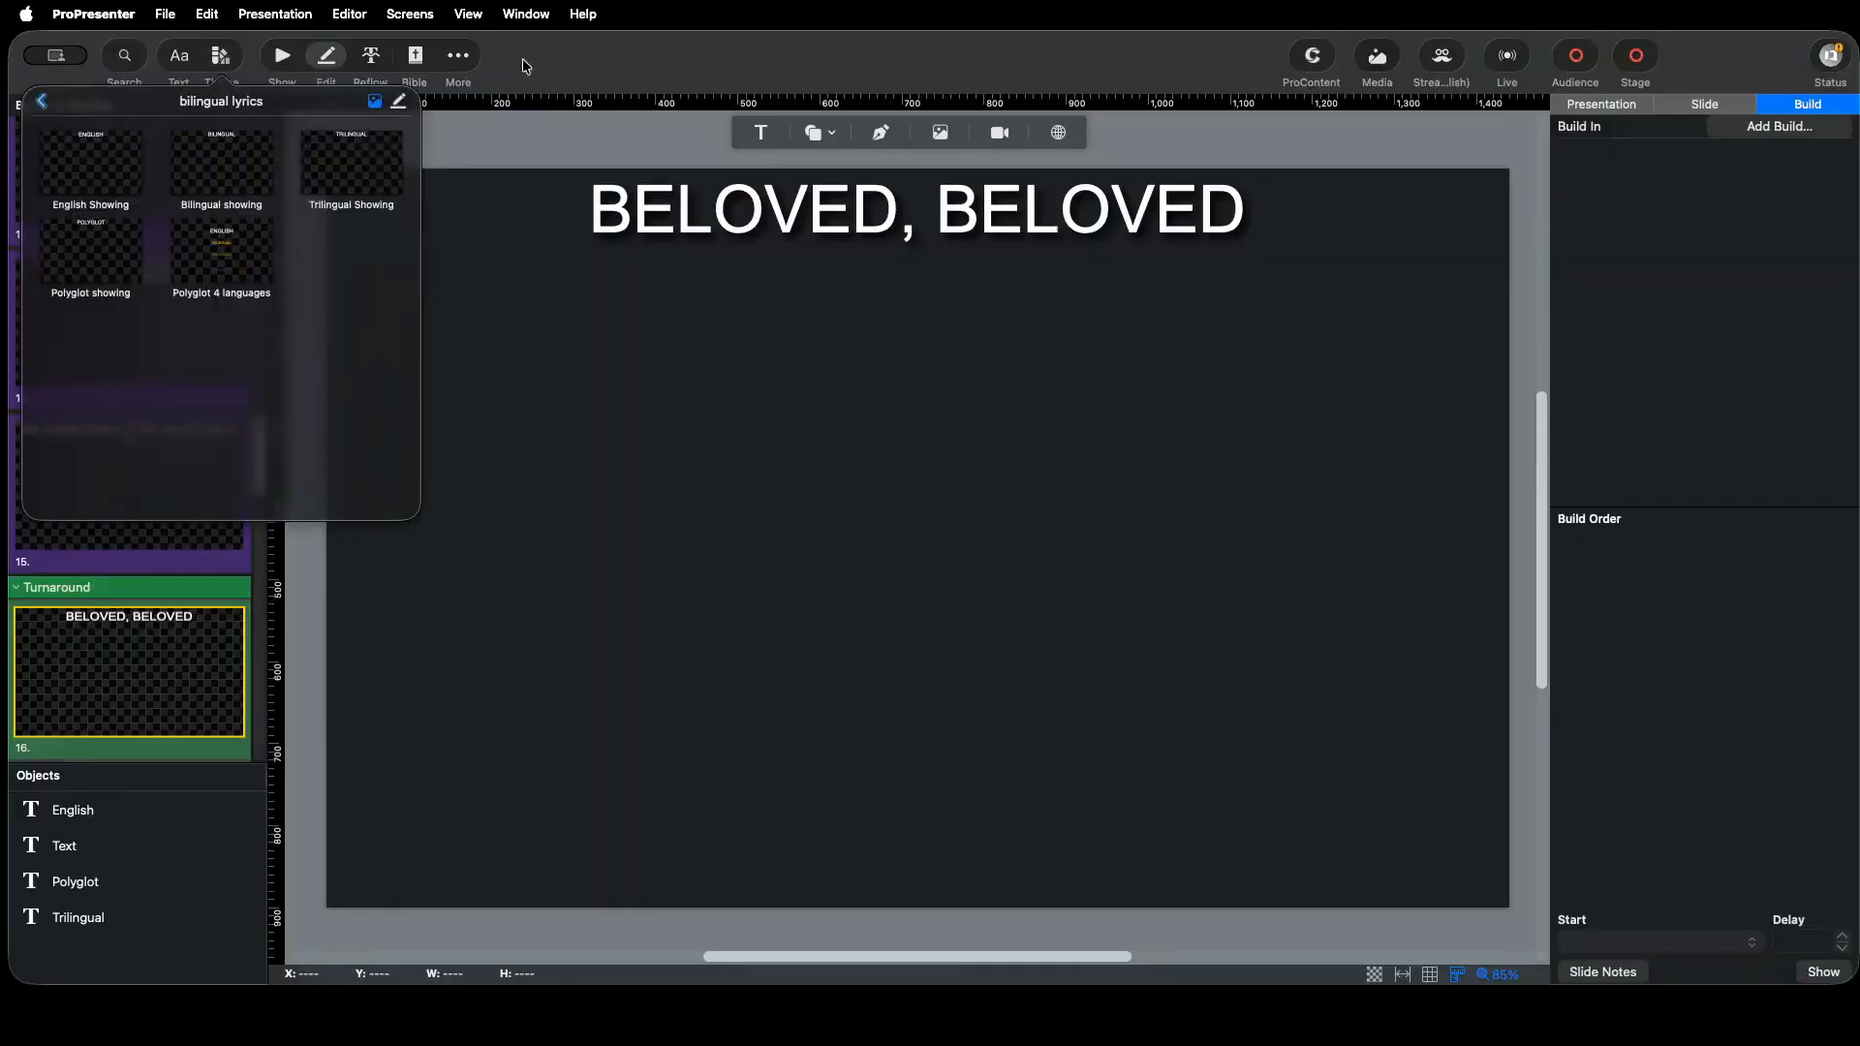
{"action": "left_click", "coordinate": [452, 59]}
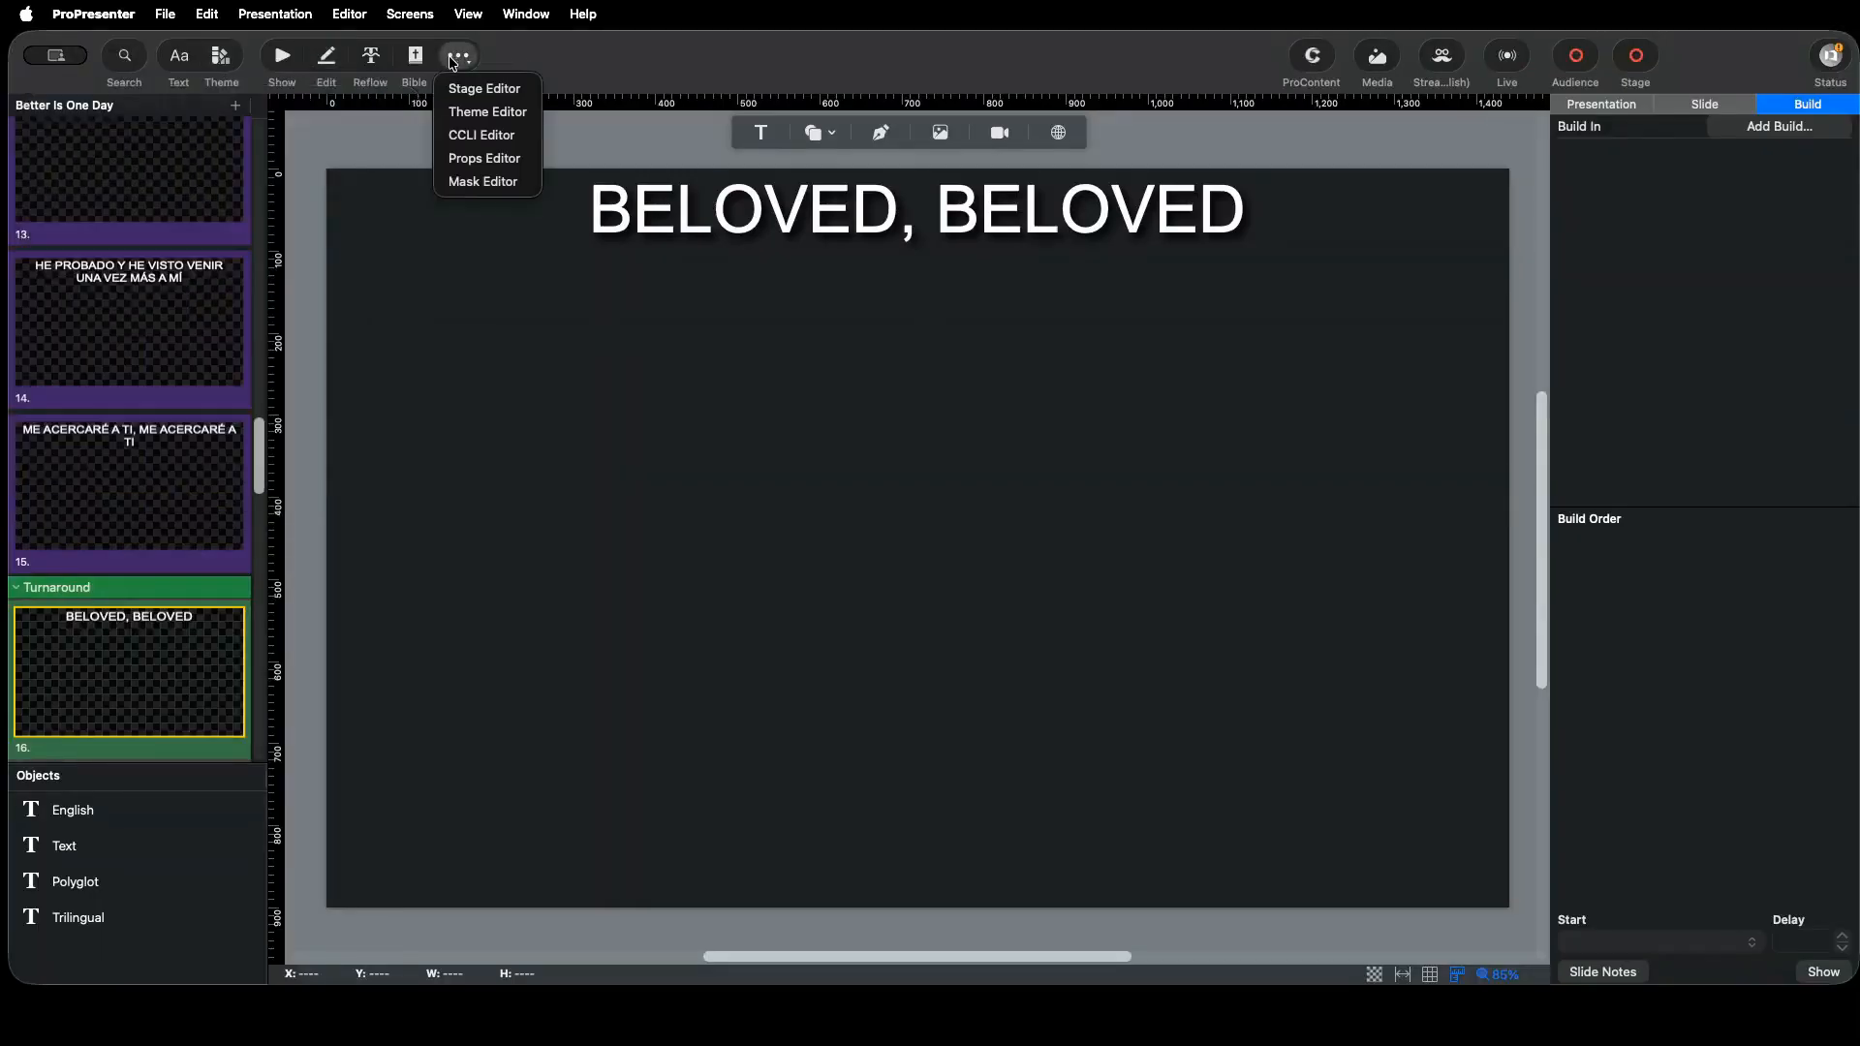
- Apply the English Showing theme slide to Better Is One Day and review the English lyrics in the Reflow editor
{"action": "left_click", "coordinate": [373, 64]}
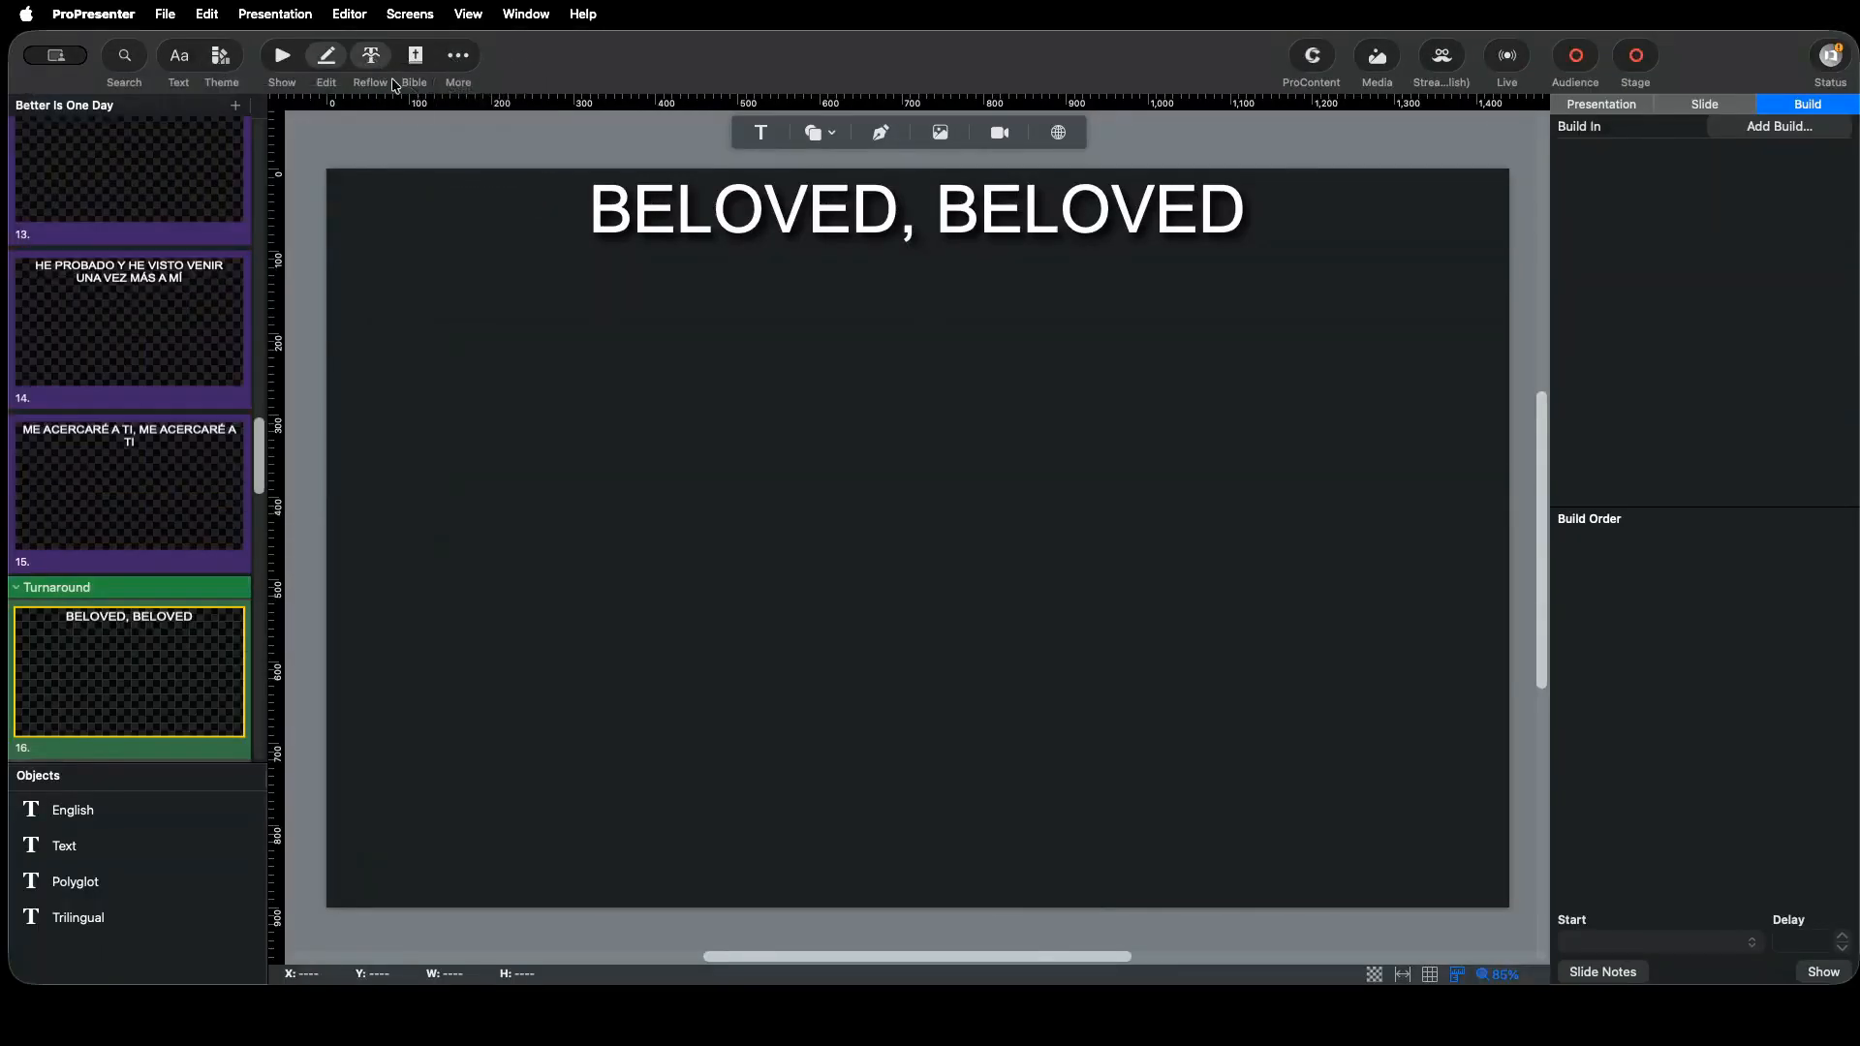
{"action": "left_click", "coordinate": [392, 83]}
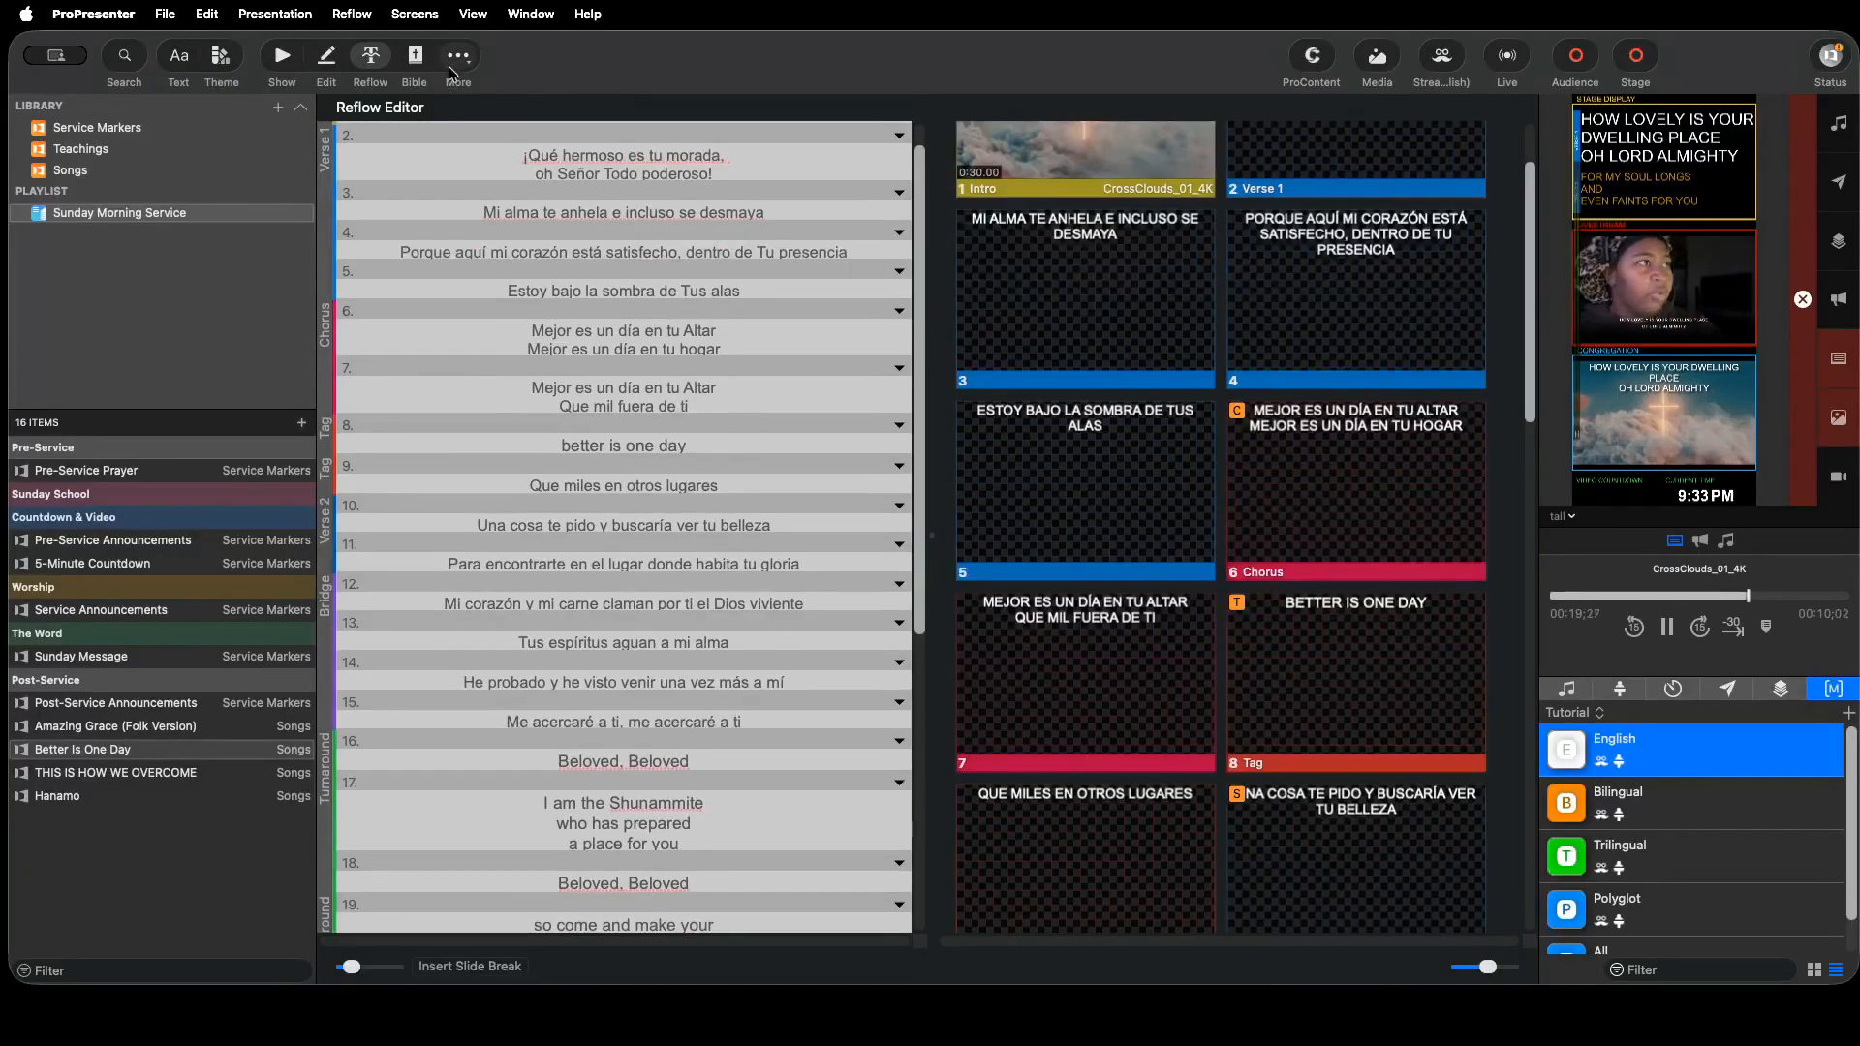
{"action": "left_click", "coordinate": [368, 54]}
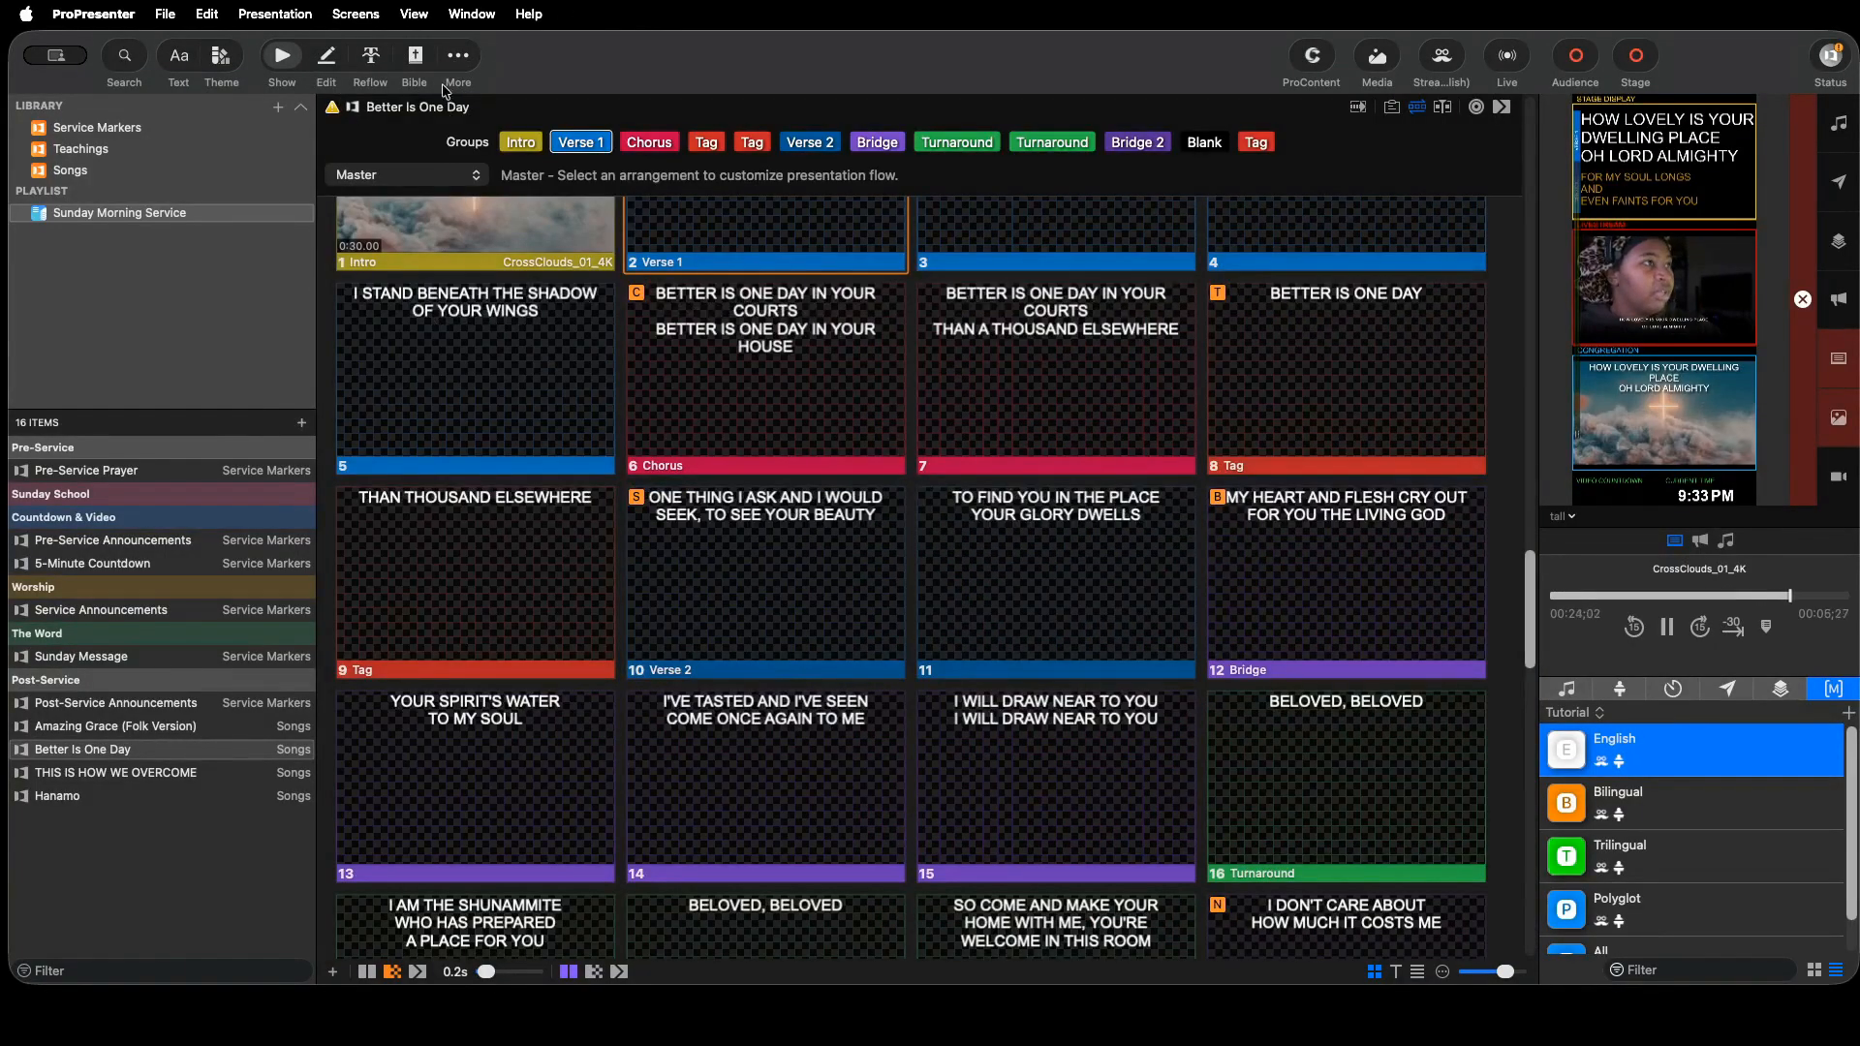
{"action": "left_click", "coordinate": [372, 60]}
{"action": "scroll", "coordinate": [729, 391], "scroll_direction": "down", "scroll_amount": 15}
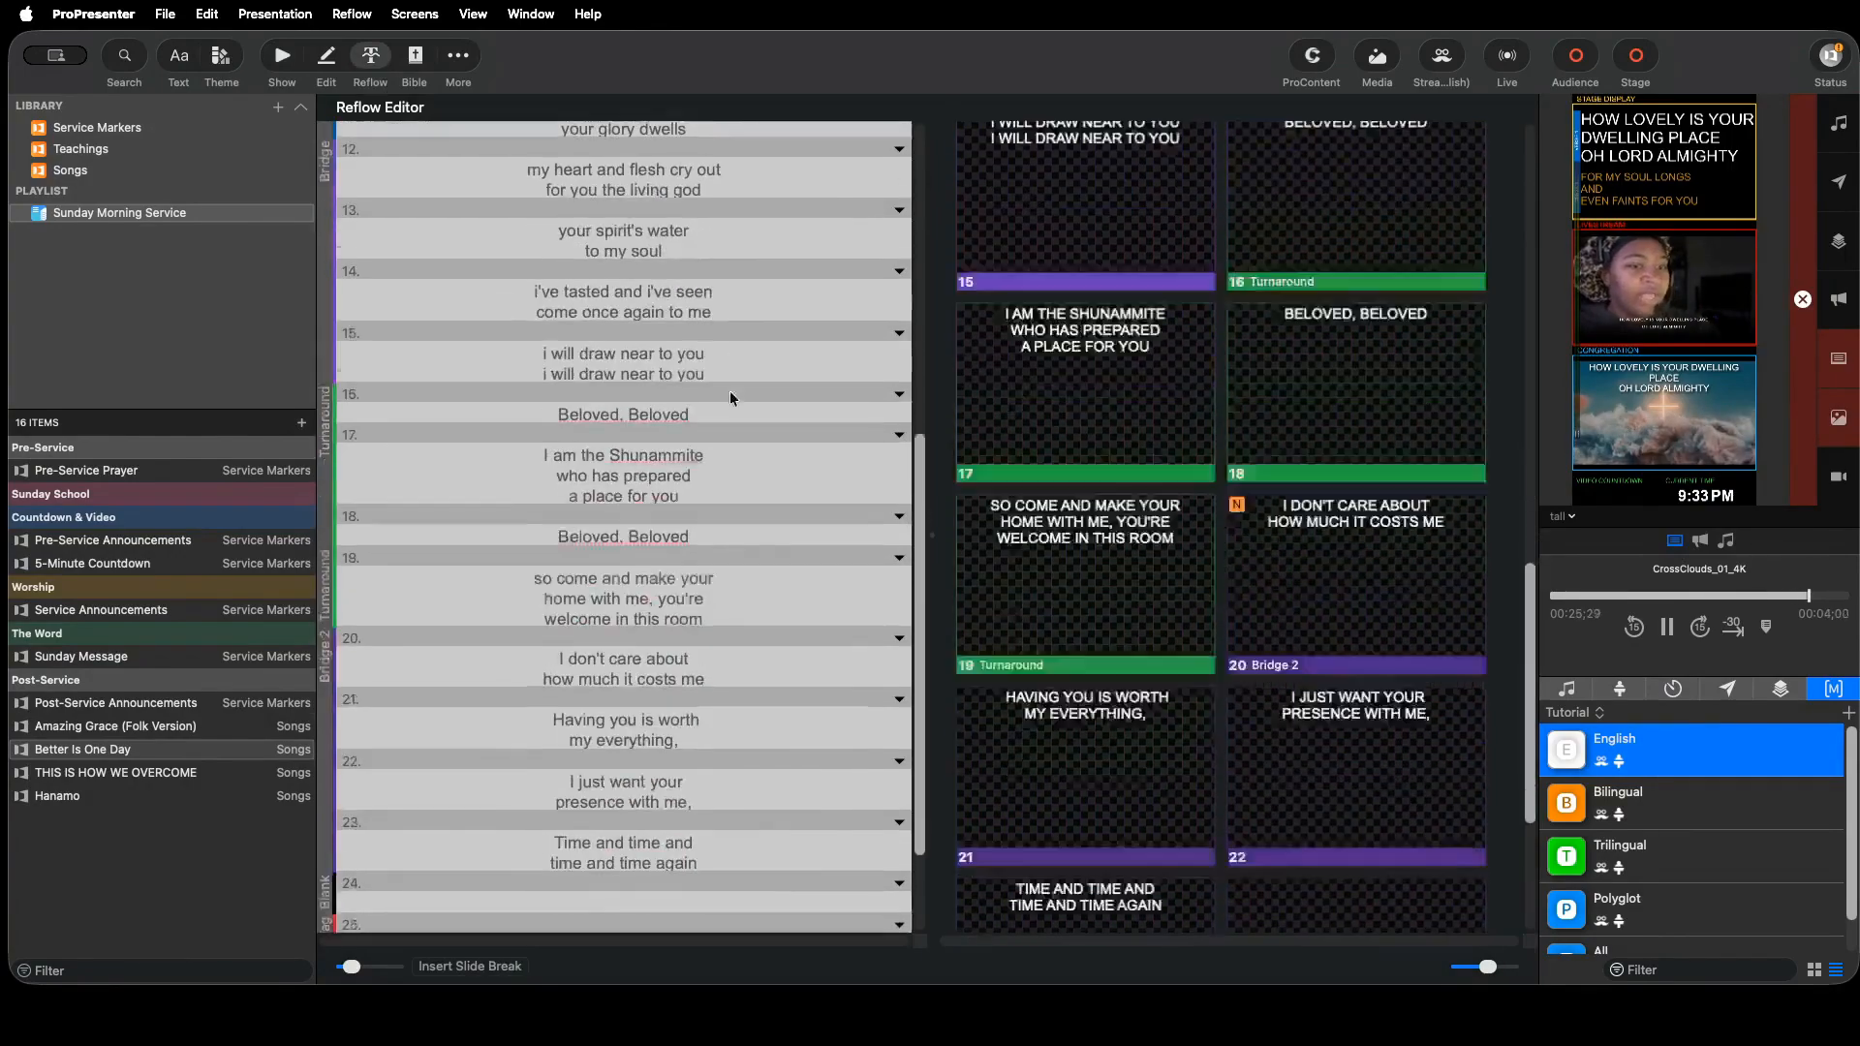
{"action": "scroll", "coordinate": [730, 362], "scroll_direction": "up", "scroll_amount": 20}
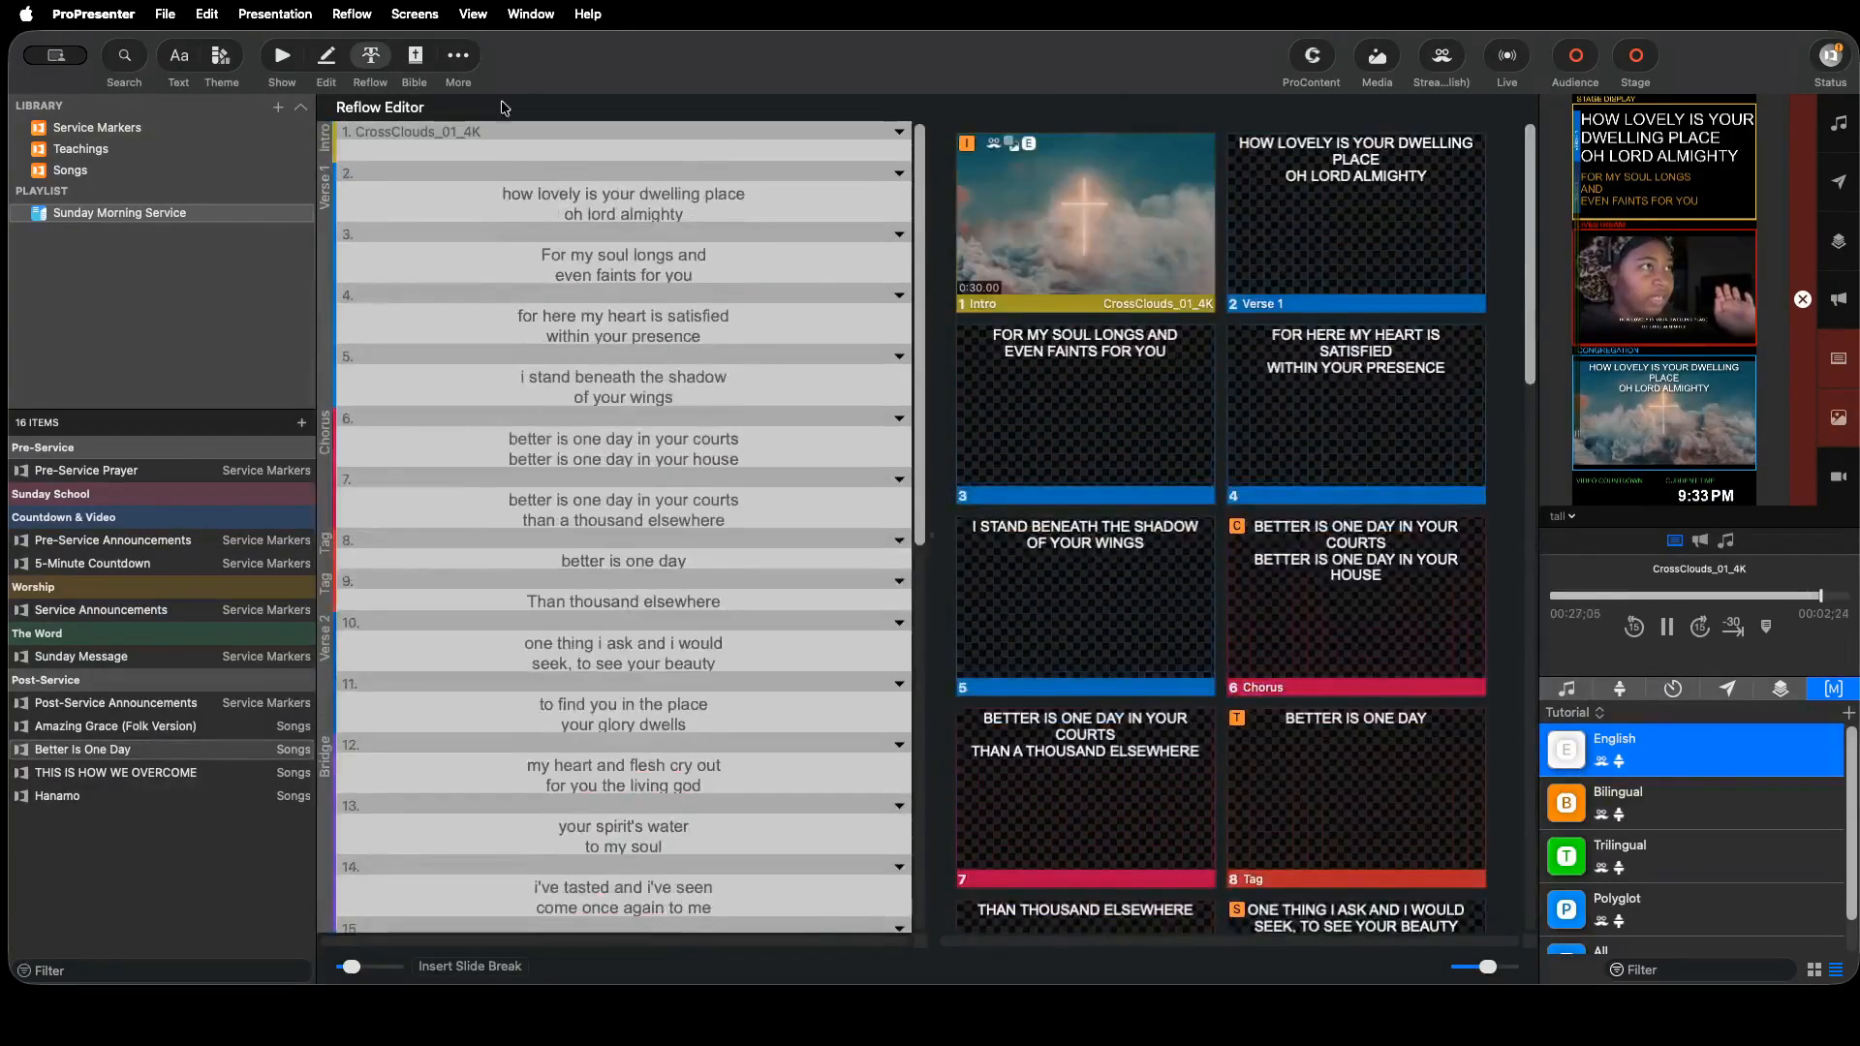
- Apply the Bilingual showing theme slide to Better Is One Day and check the Spanish lyrics in the Reflow and presentation views
{"action": "left_click", "coordinate": [369, 55]}
{"action": "left_click", "coordinate": [220, 55]}
{"action": "left_click", "coordinate": [218, 167]}
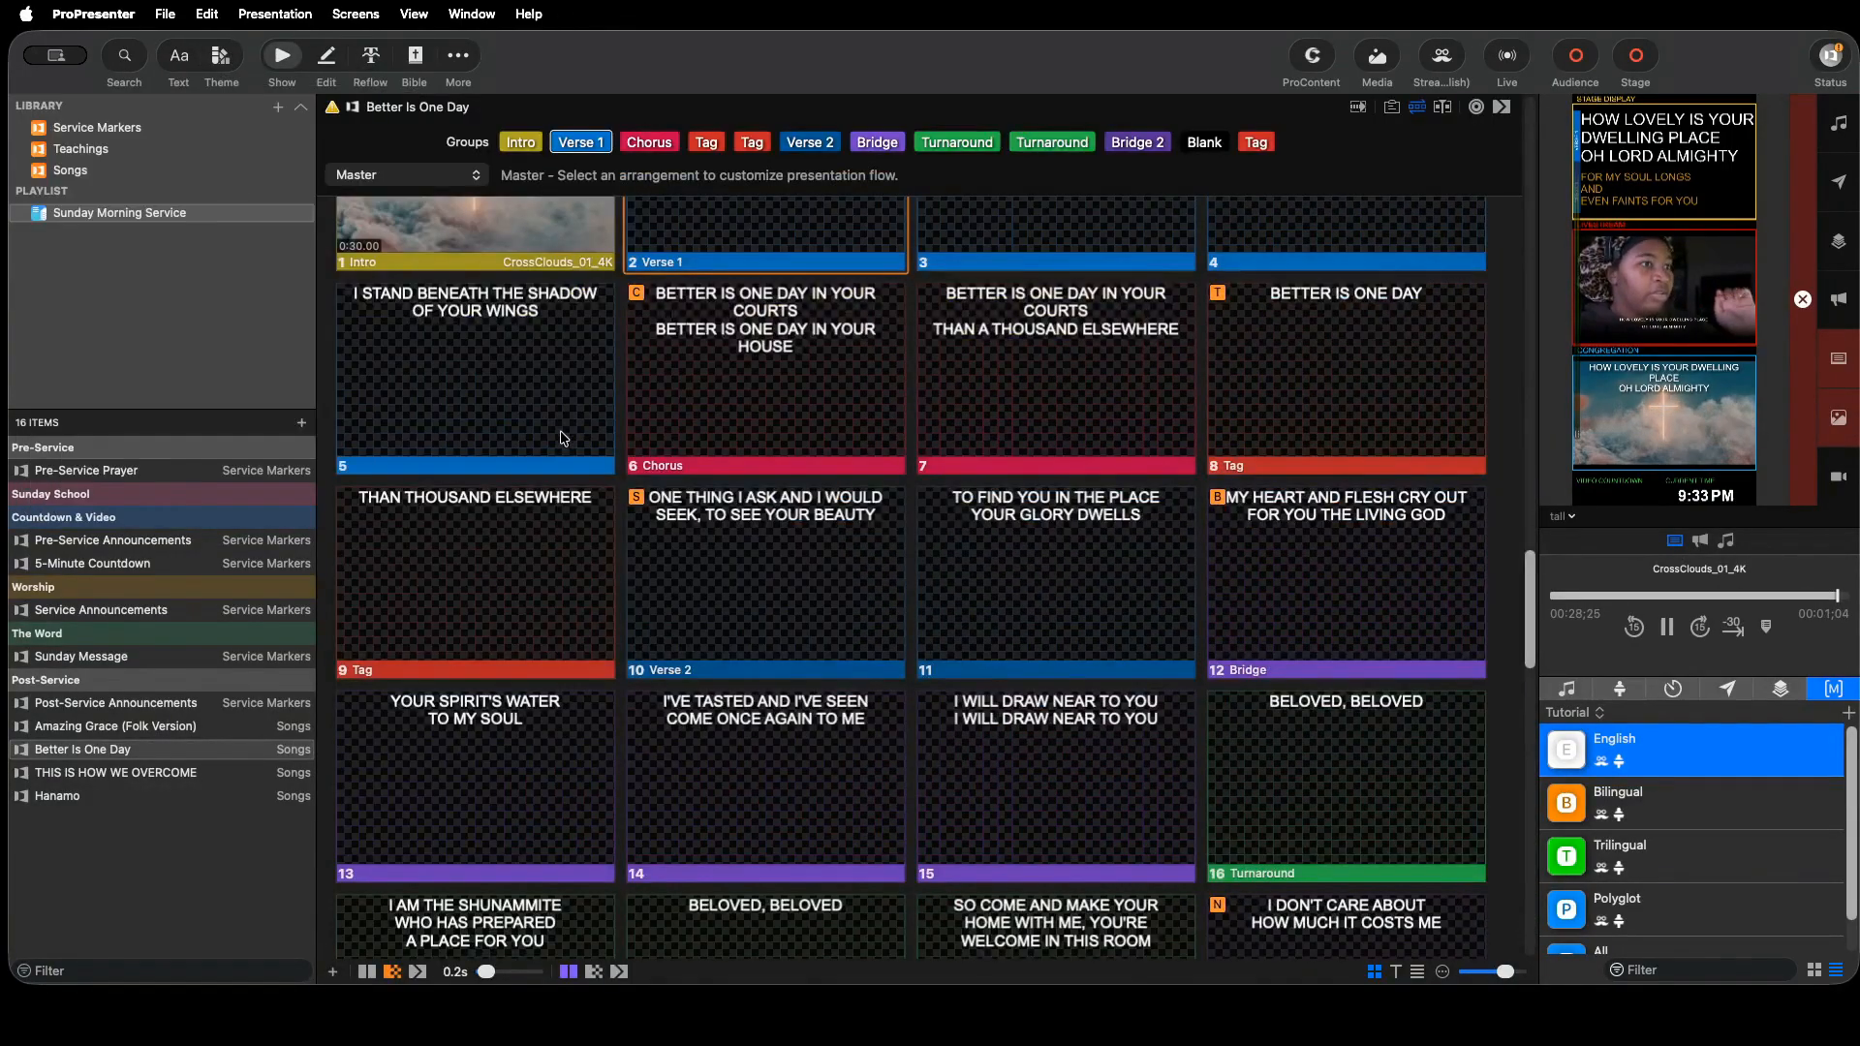
{"action": "left_click", "coordinate": [370, 56]}
{"action": "scroll", "coordinate": [663, 336], "scroll_direction": "down", "scroll_amount": 10}
{"action": "scroll", "coordinate": [662, 337], "scroll_direction": "up", "scroll_amount": 10}
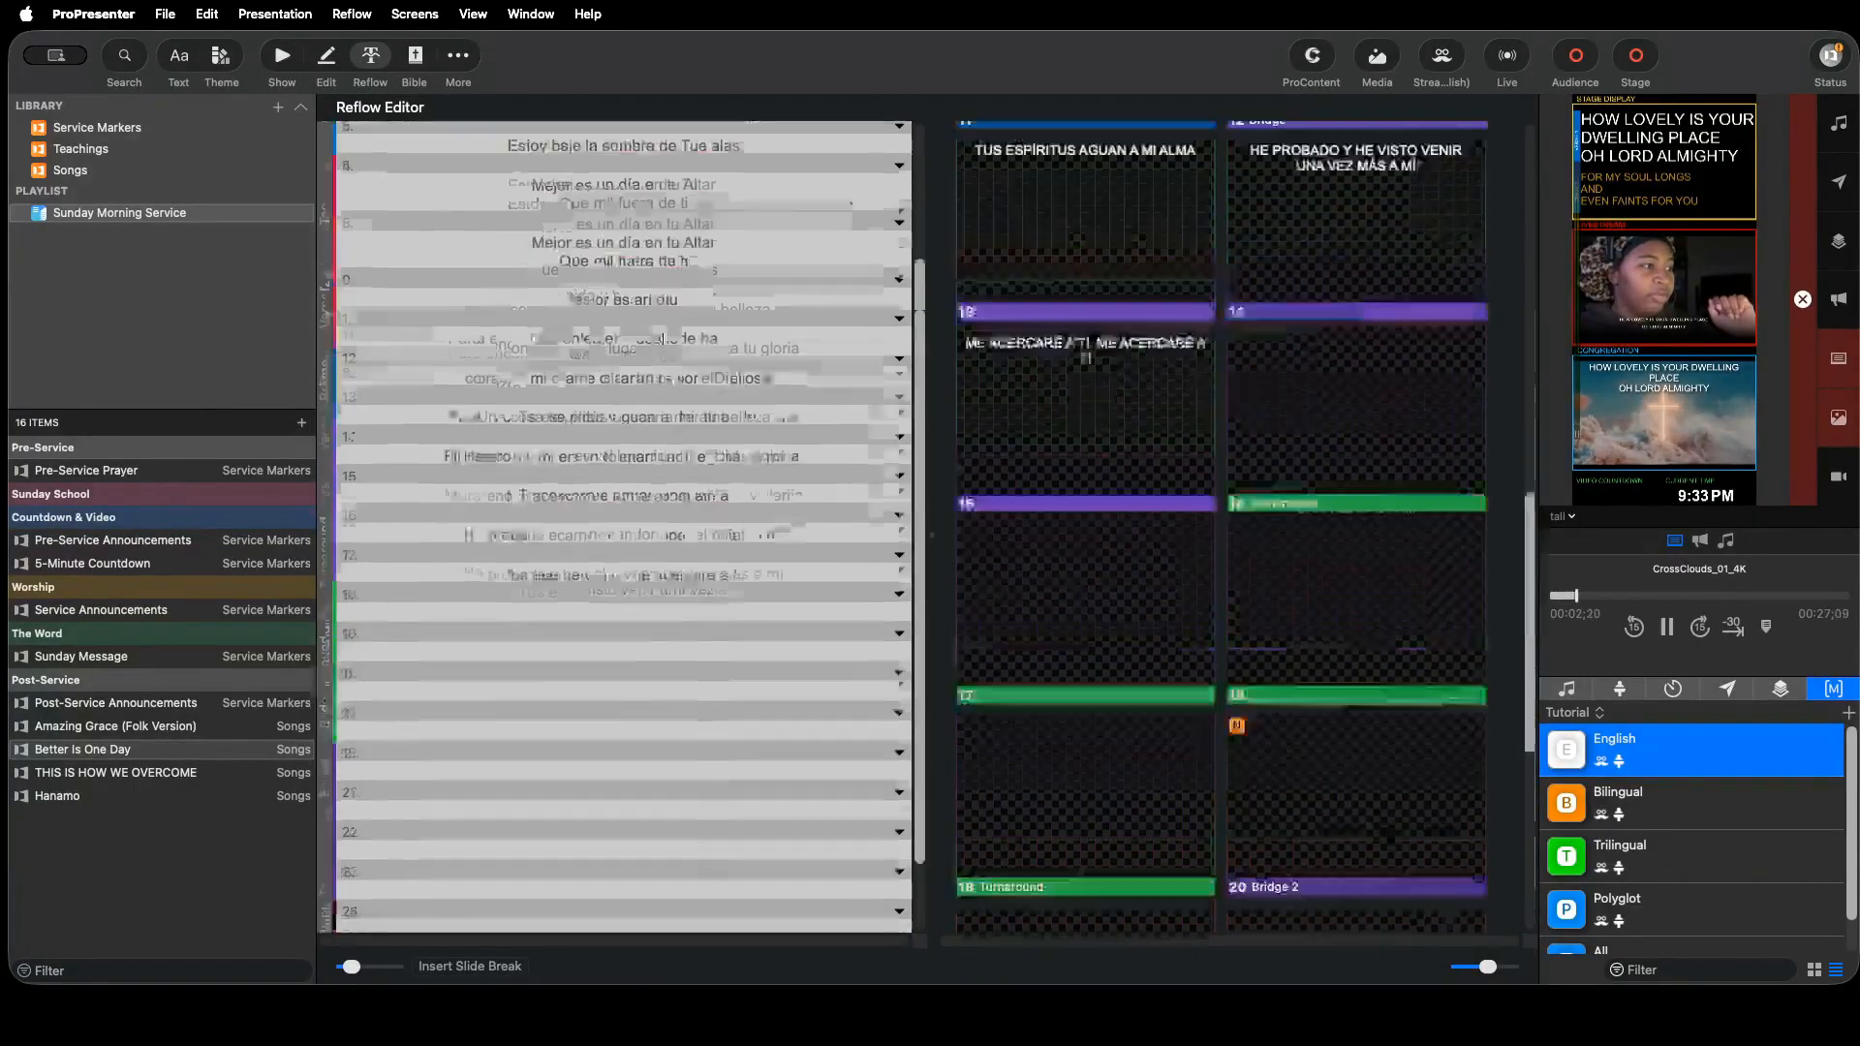
{"action": "left_click", "coordinate": [370, 55]}
{"action": "scroll", "coordinate": [769, 486], "scroll_direction": "down", "scroll_amount": 2}
{"action": "scroll", "coordinate": [772, 487], "scroll_direction": "up", "scroll_amount": 2}
{"action": "scroll", "coordinate": [772, 487], "scroll_direction": "up", "scroll_amount": 2}
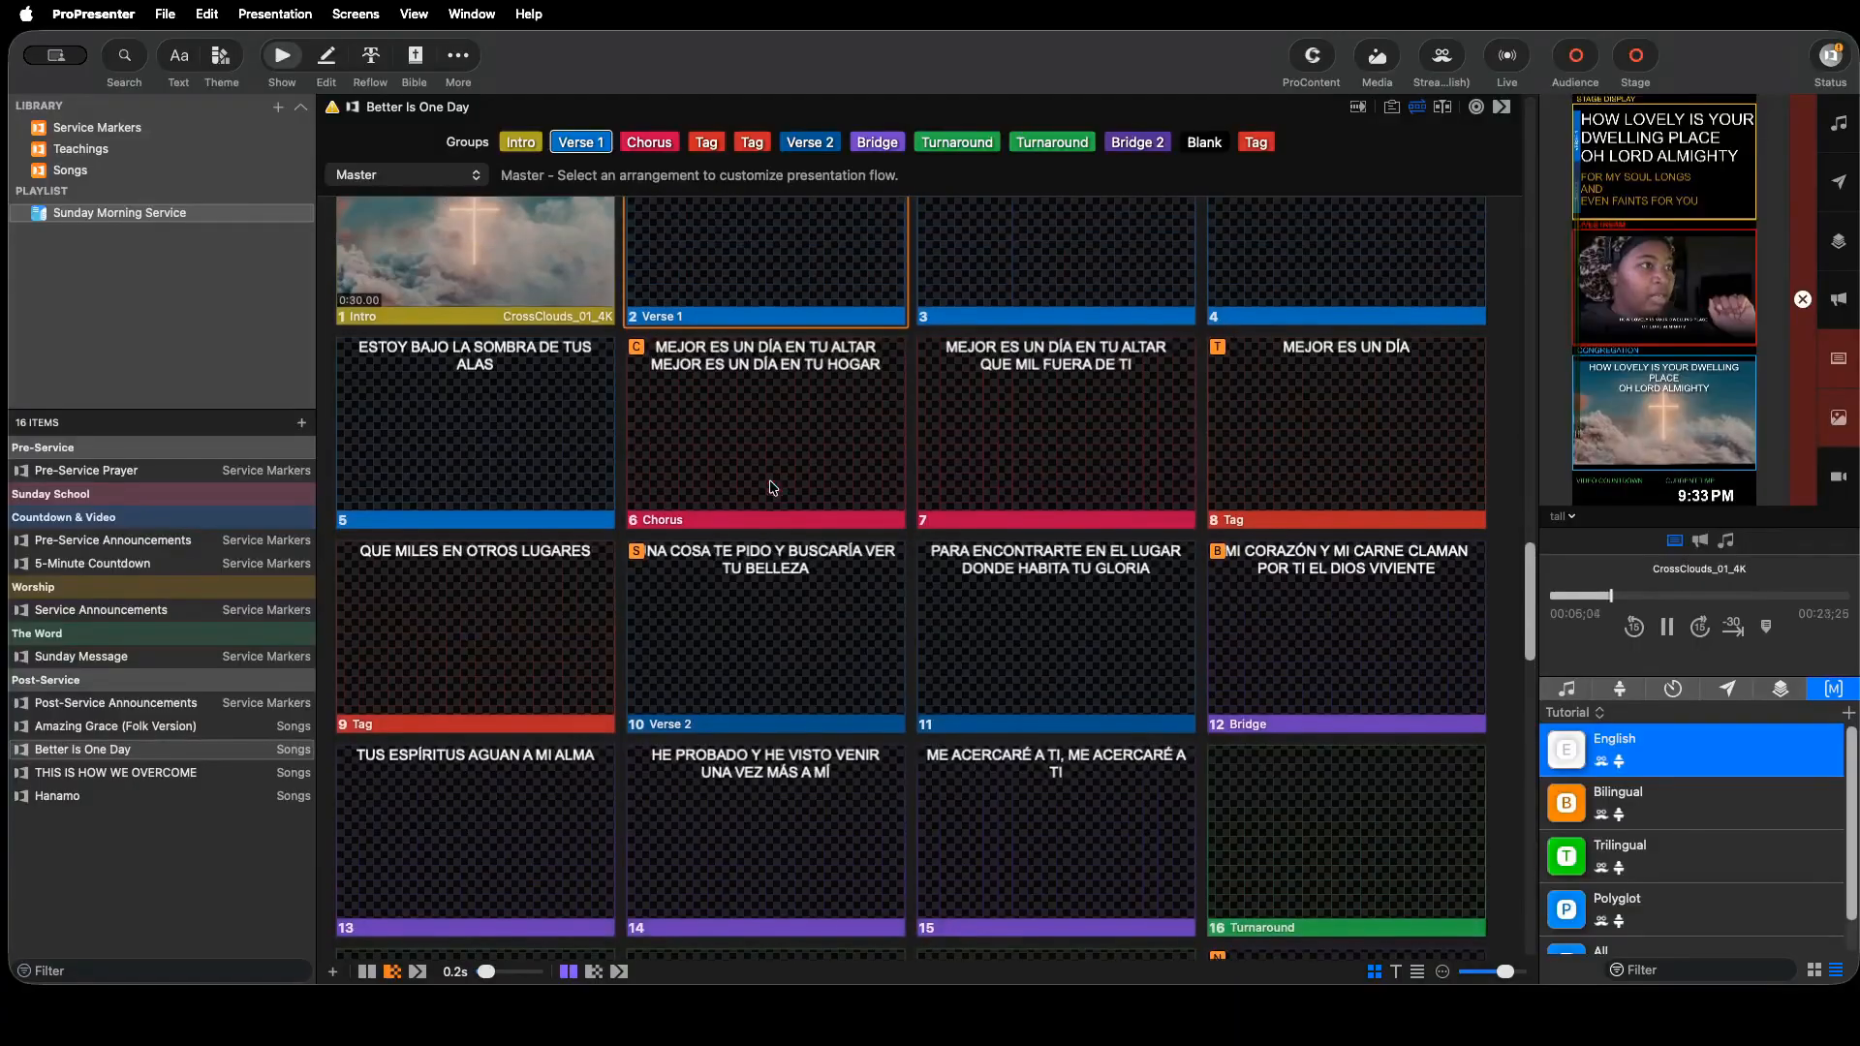
- Inspect the lyrics on and beneath Verse 2 slide 11 in the editor and return to the presentation view
{"action": "left_click", "coordinate": [327, 56]}
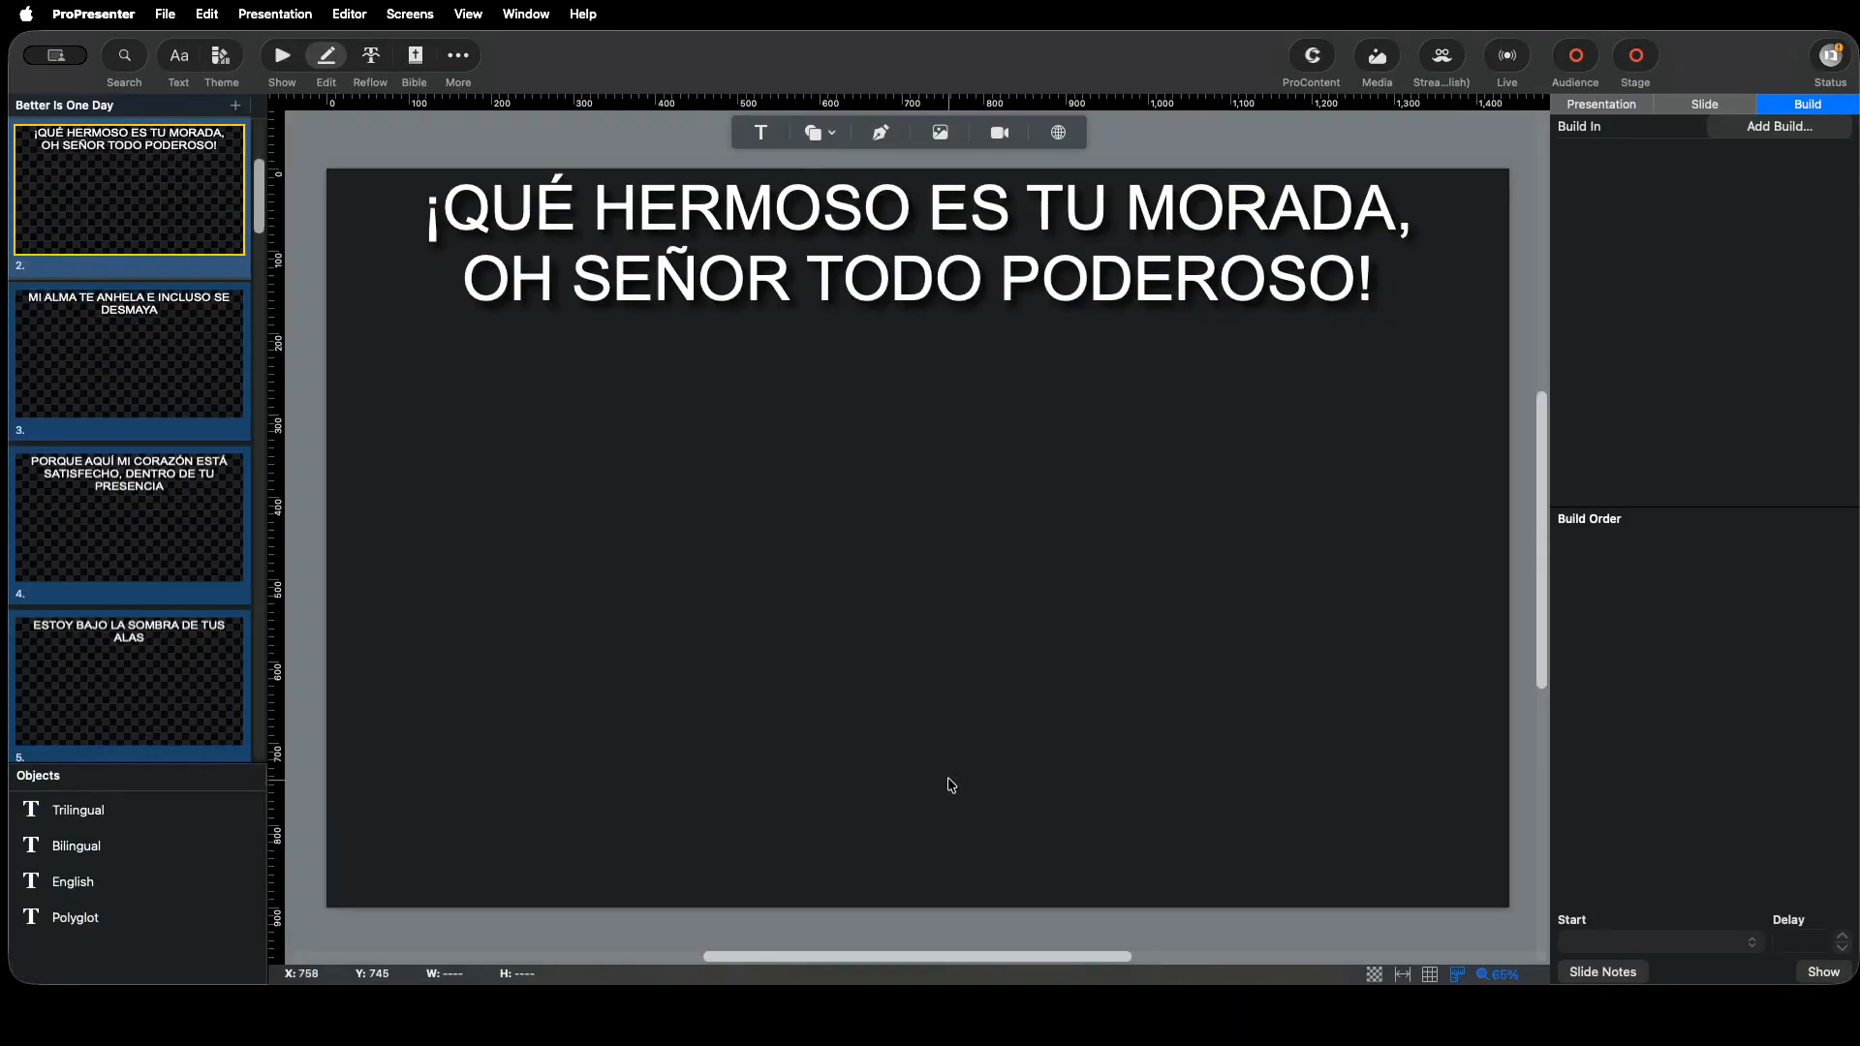
{"action": "left_click", "coordinate": [240, 557]}
{"action": "scroll", "coordinate": [240, 557], "scroll_direction": "down", "scroll_amount": 8}
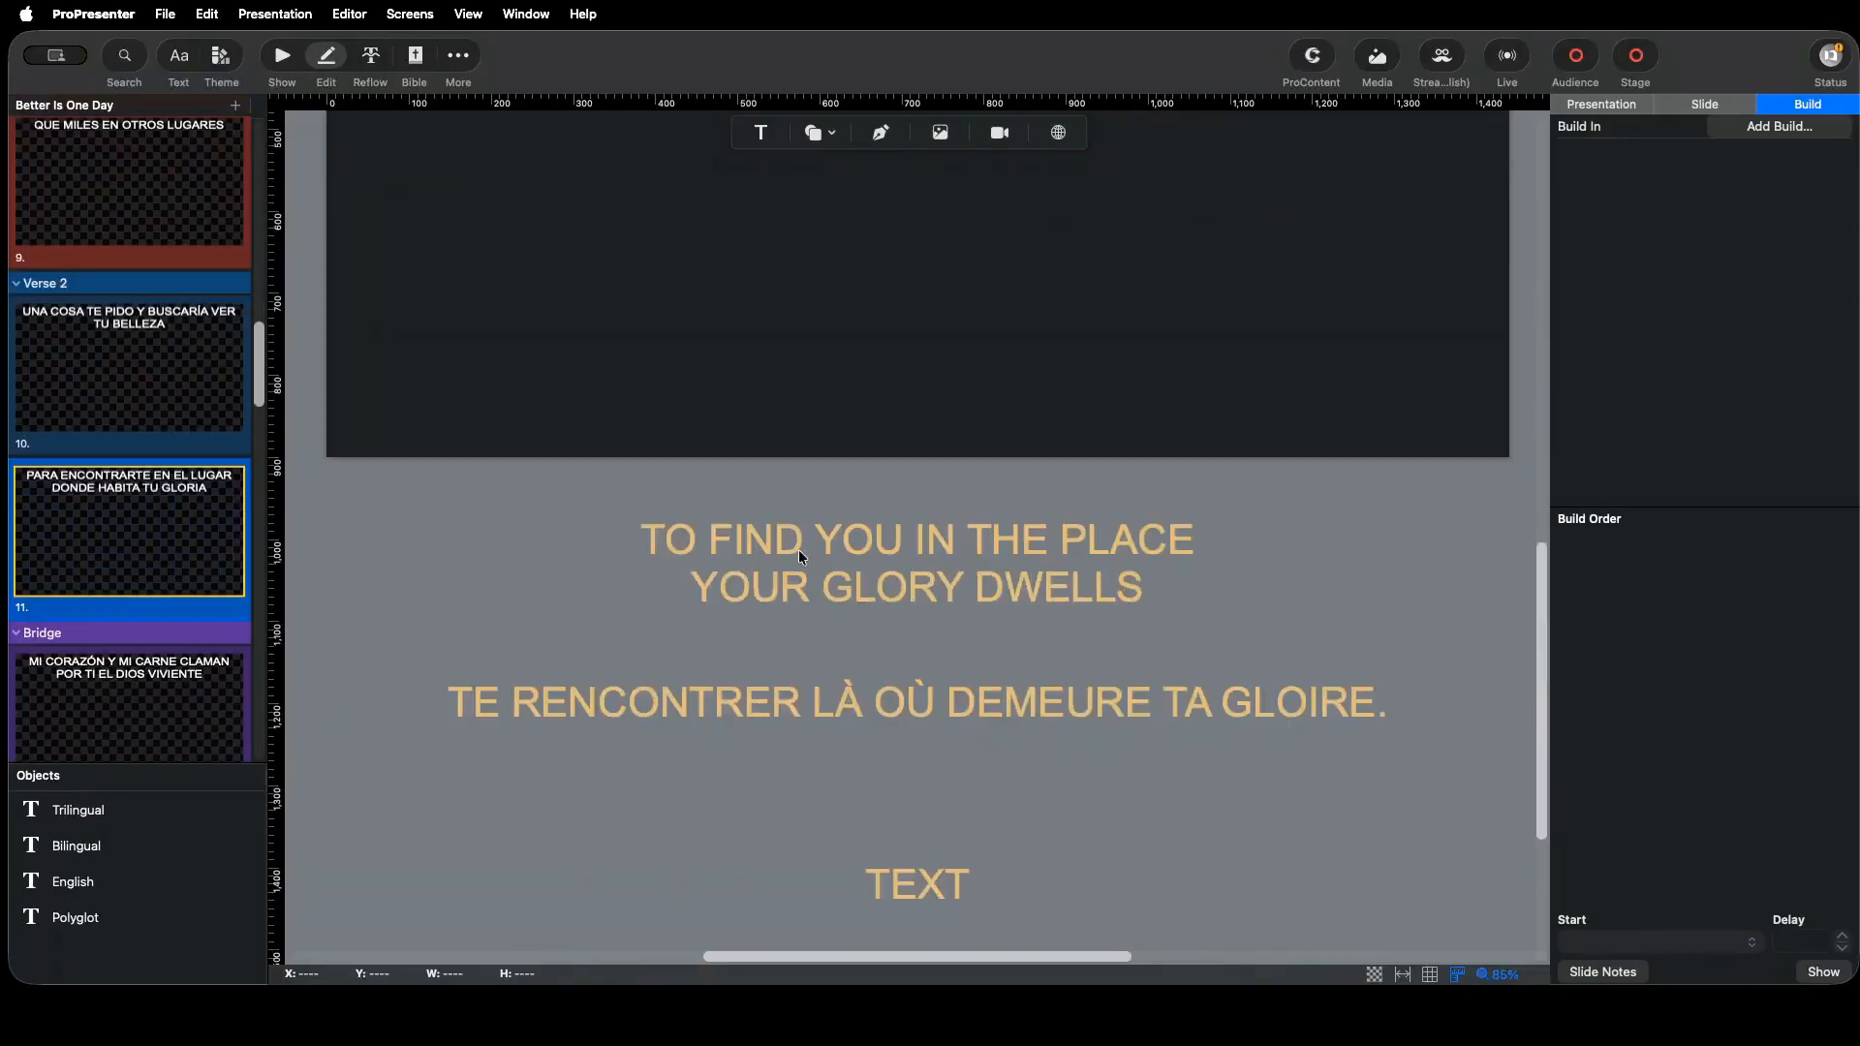
{"action": "scroll", "coordinate": [775, 567], "scroll_direction": "up", "scroll_amount": 10}
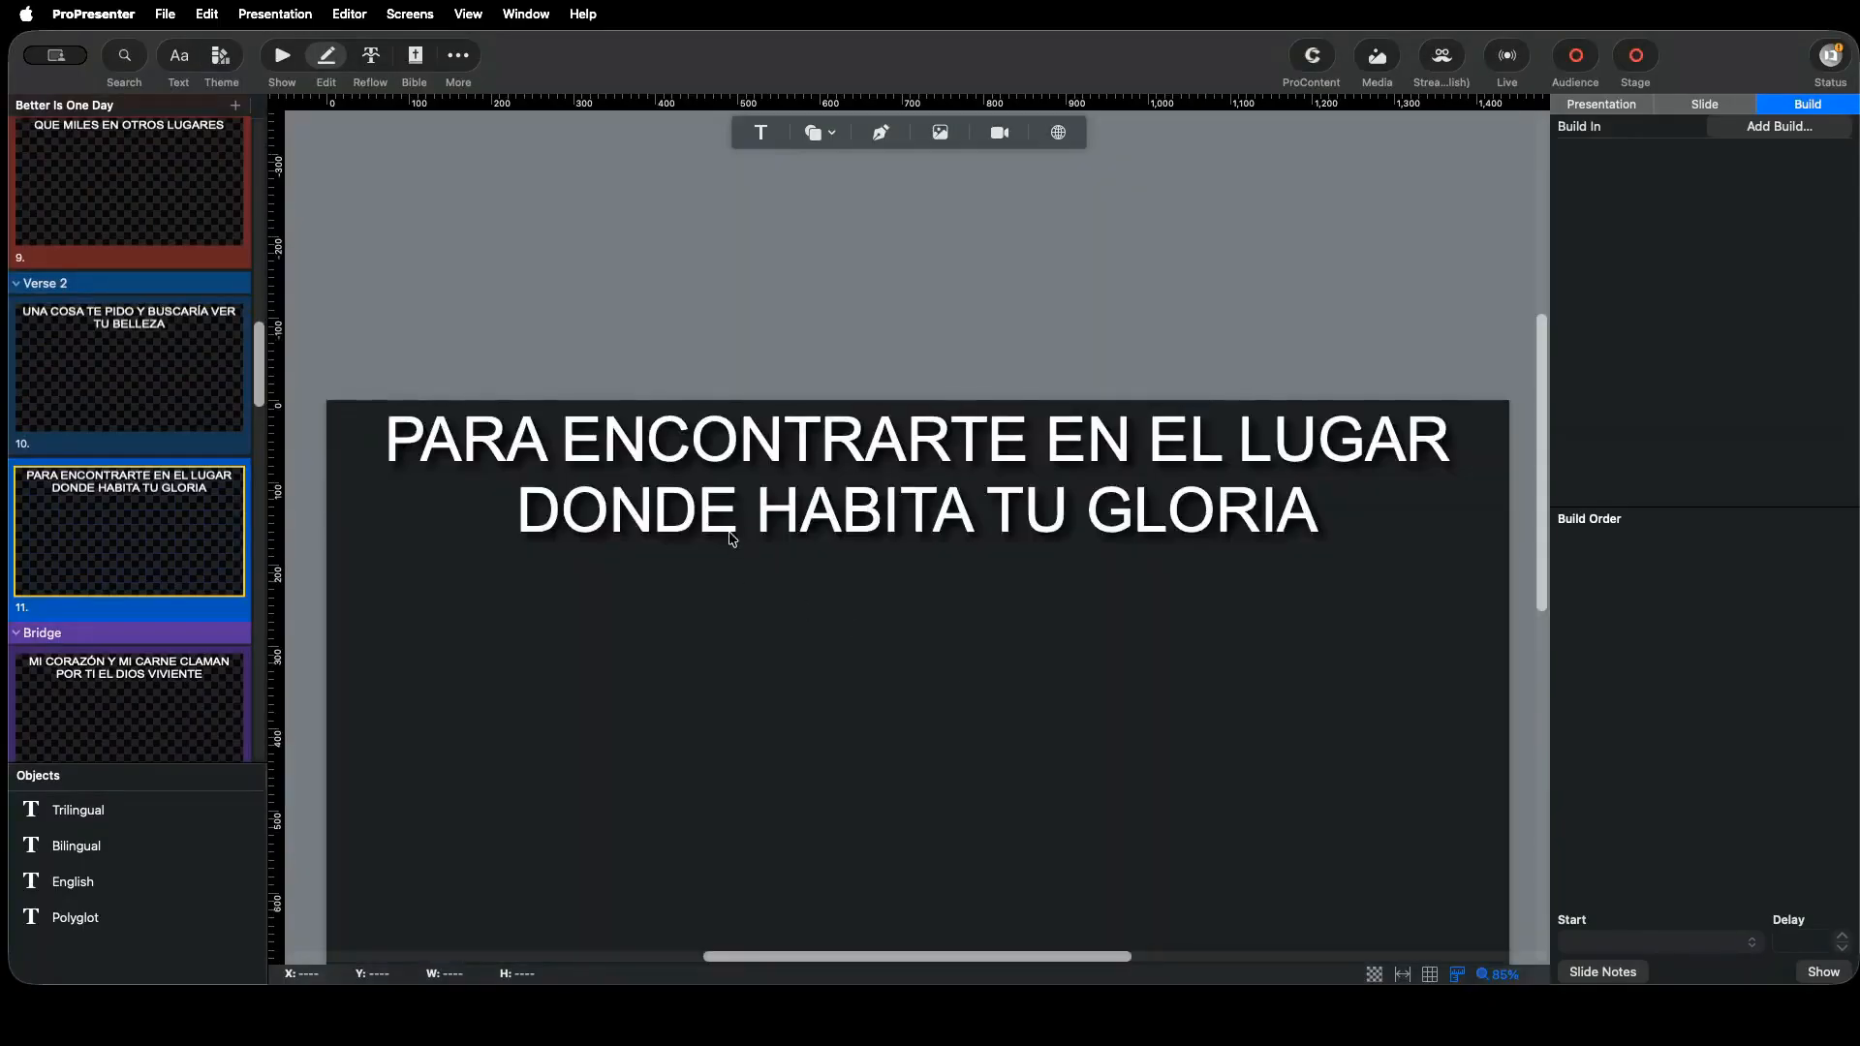
{"action": "left_click", "coordinate": [285, 62]}
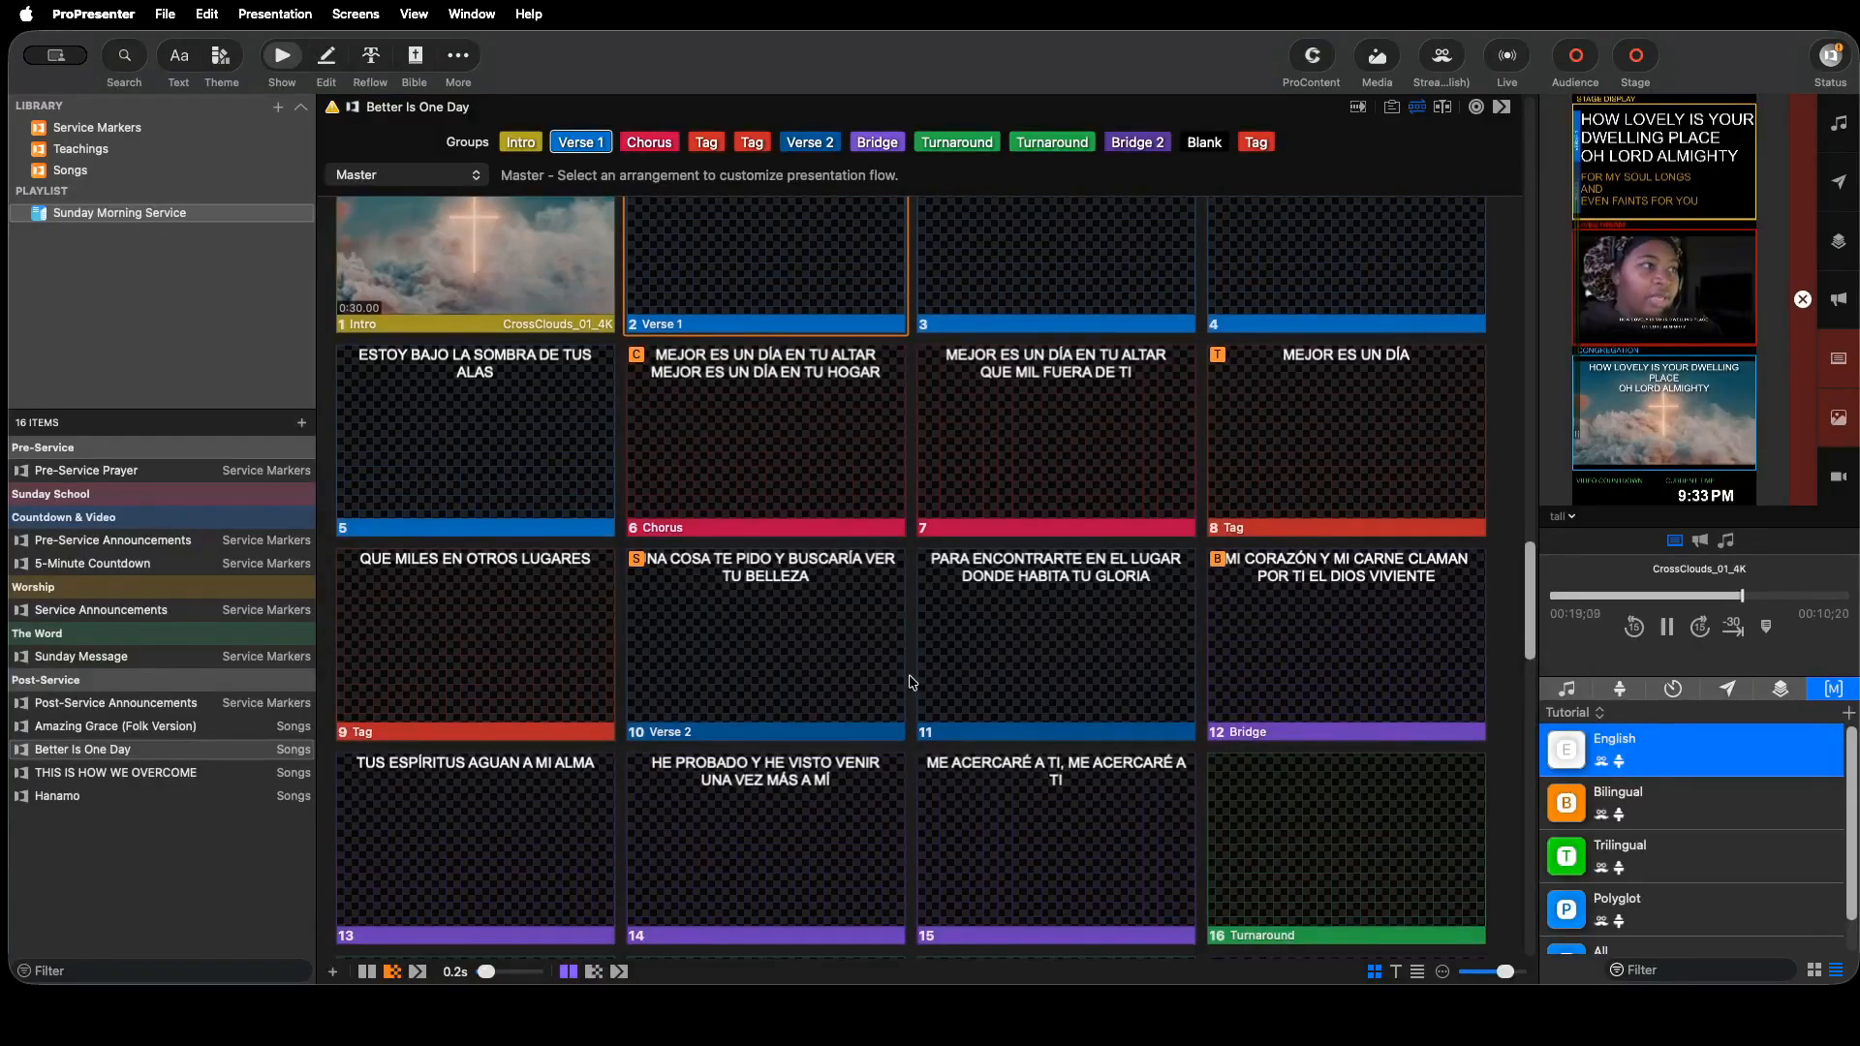
{"action": "scroll", "coordinate": [908, 683], "scroll_direction": "down", "scroll_amount": 1}
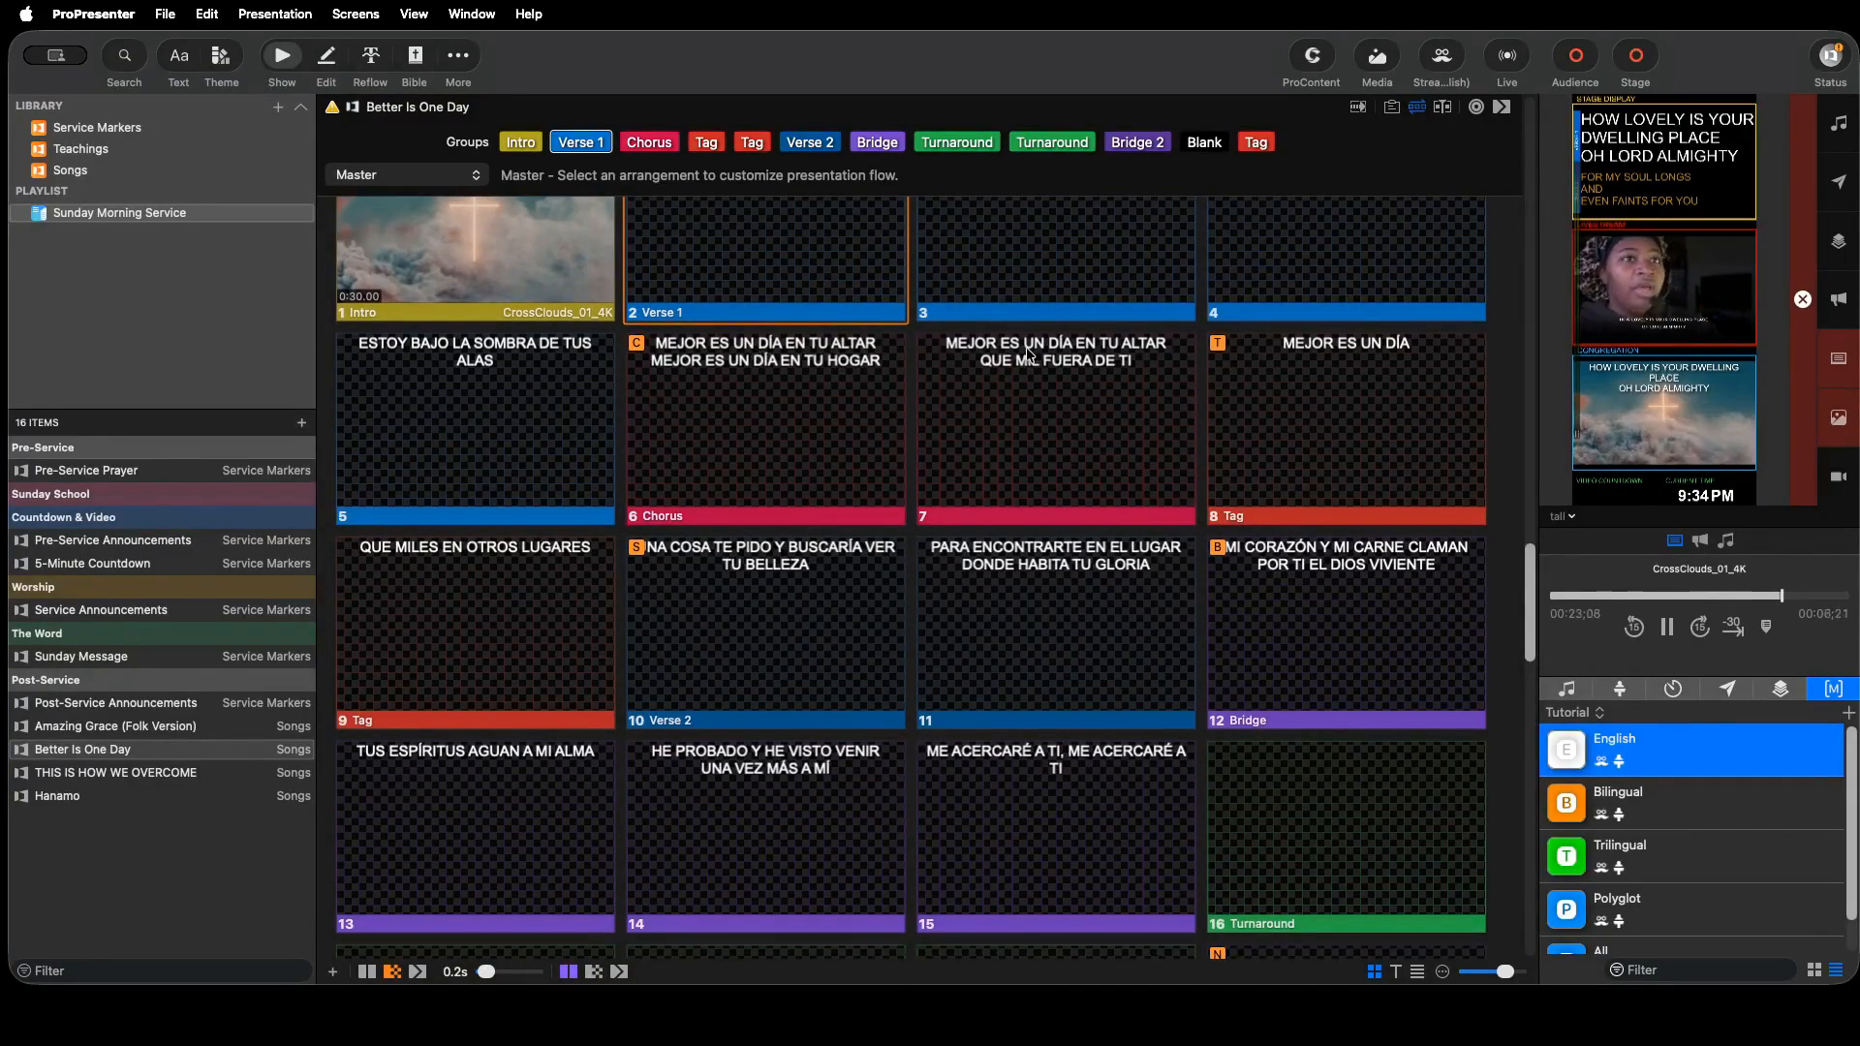